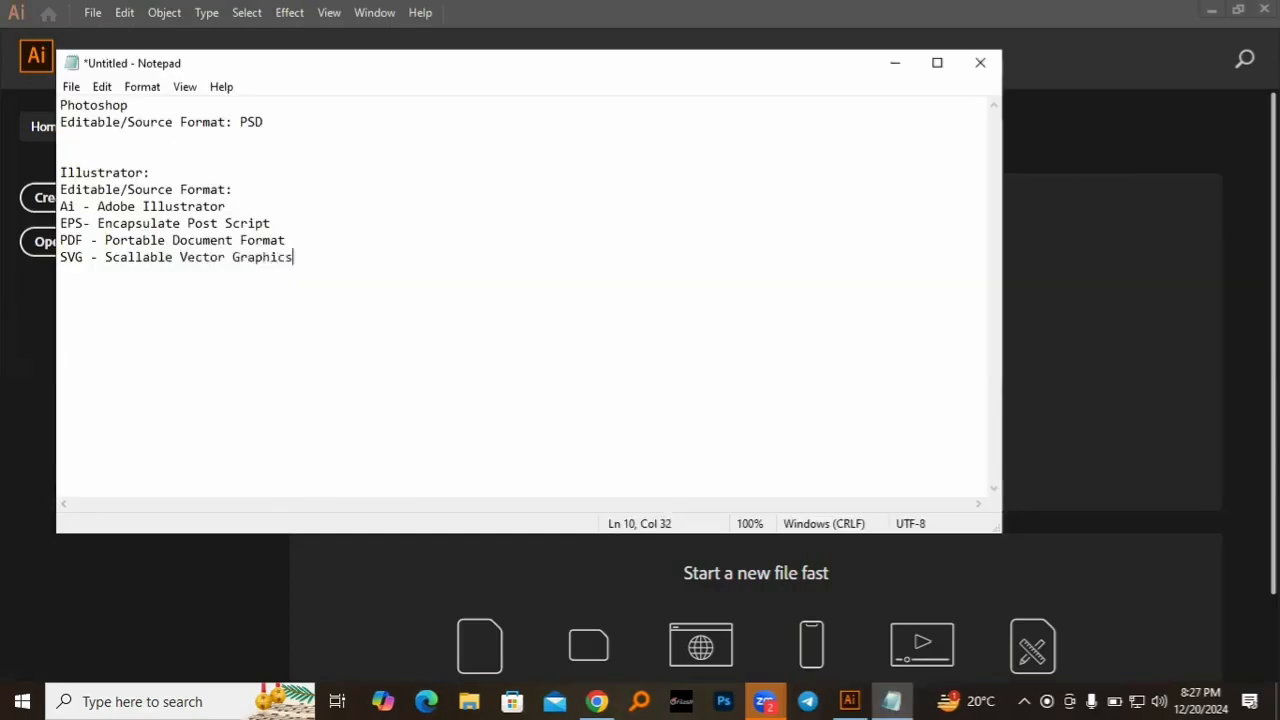
left_click(68, 206)
key("shift+Right")
type("i")
left_click(81, 257)
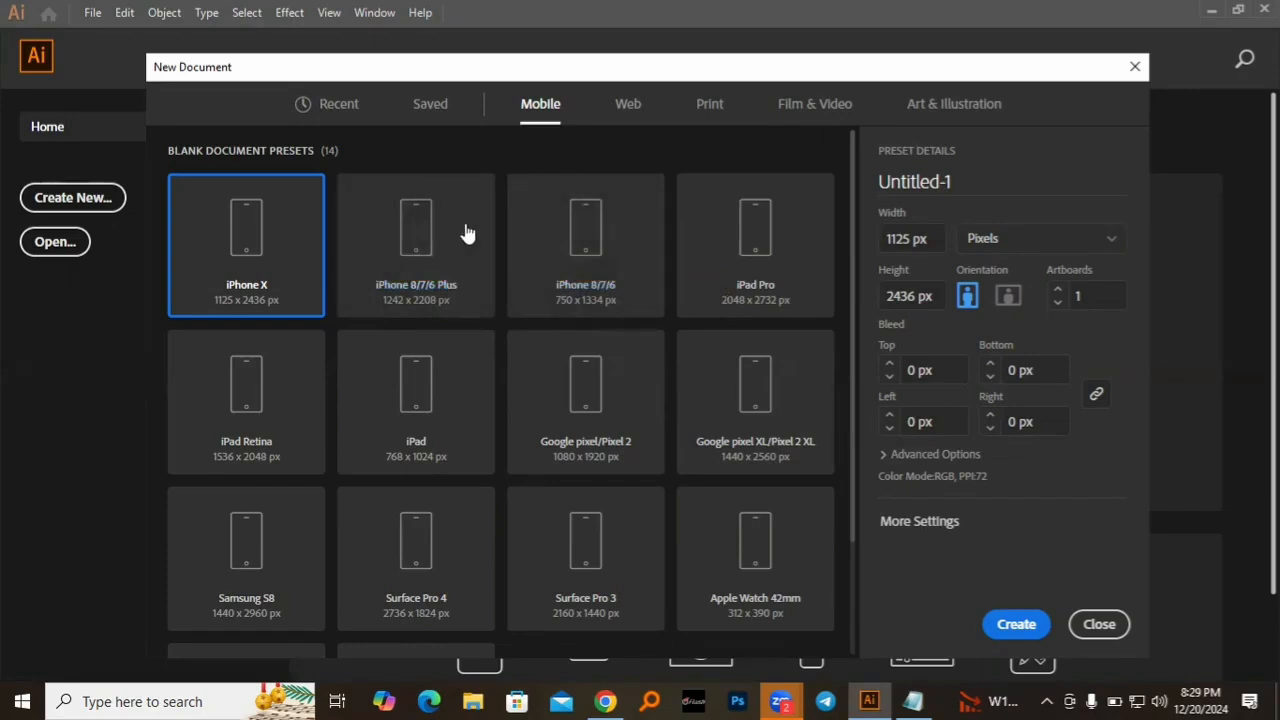
- Choose the Print preset category for the new document and name it "Practice 1"
left_click(630, 108)
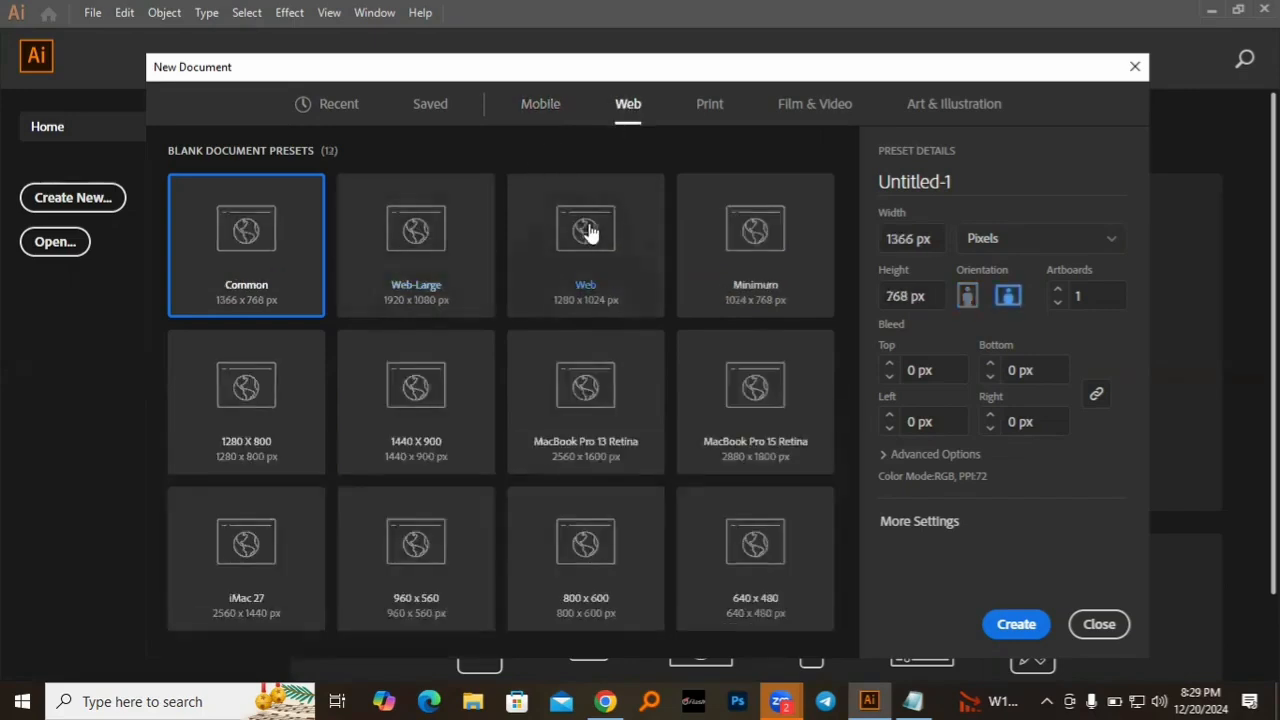
left_click(709, 110)
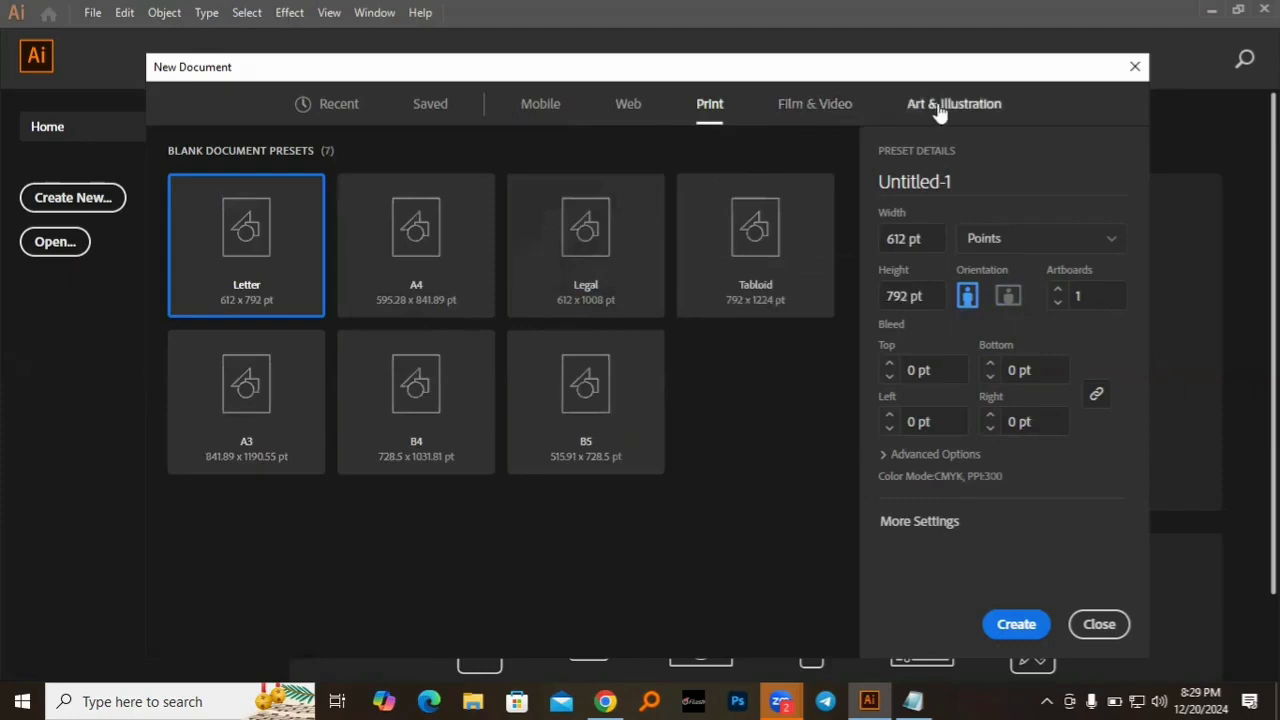
left_click(969, 182)
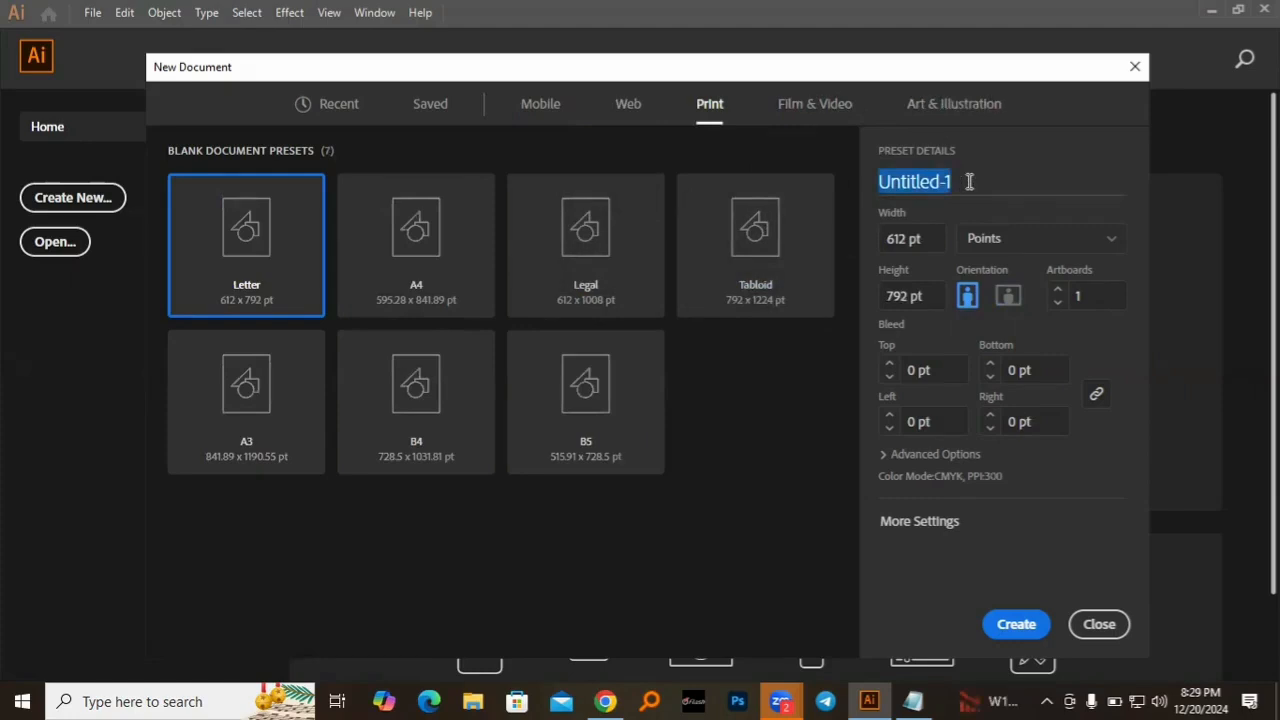
type("Practo")
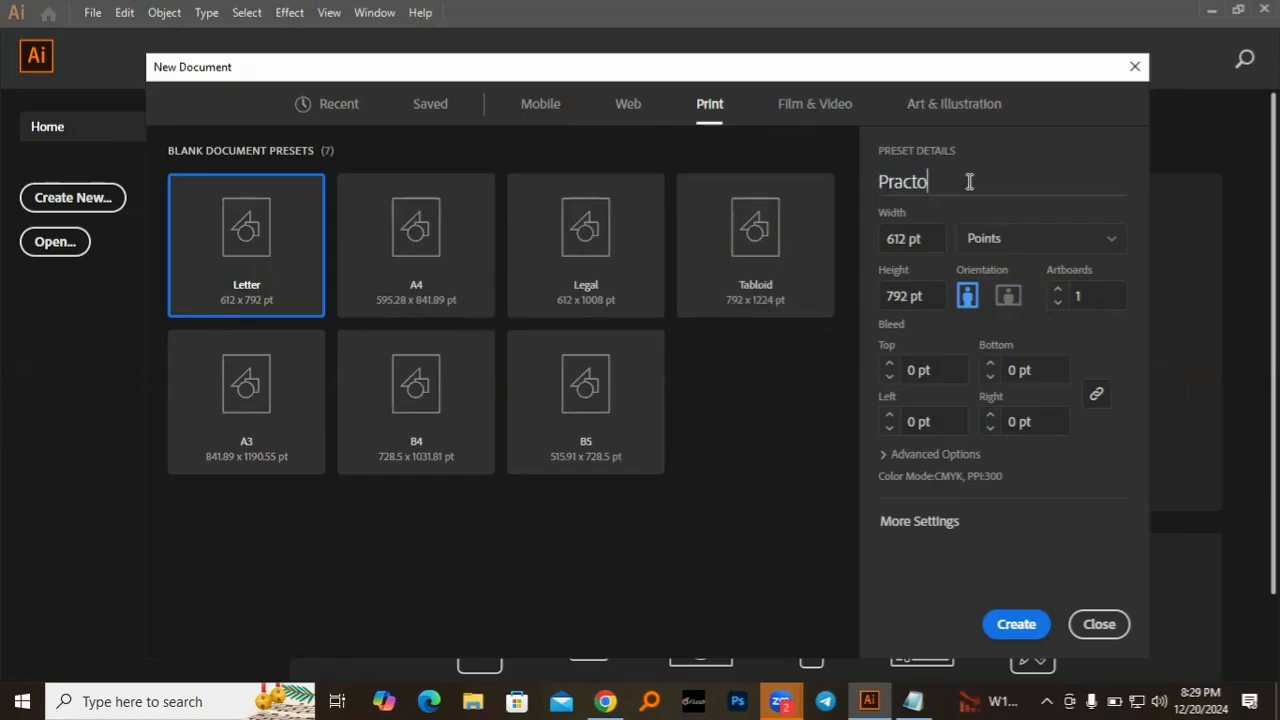
key("BackSpace")
type("ice 1")
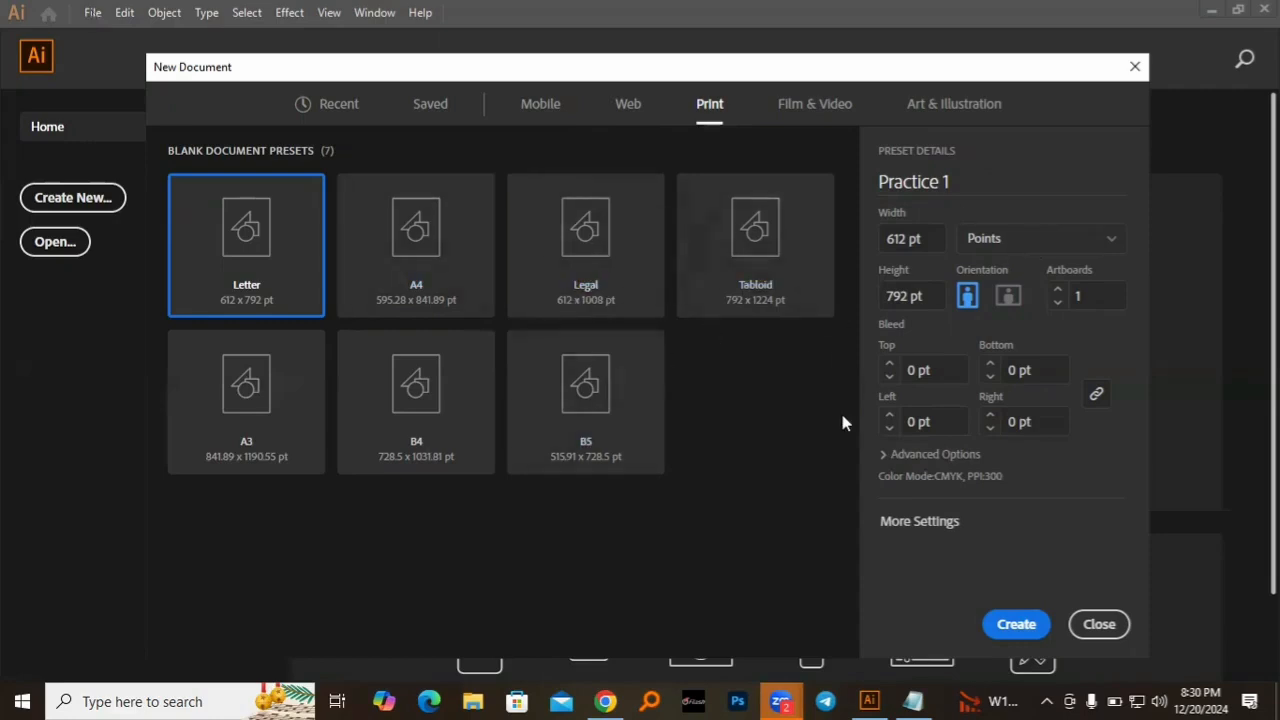
left_click(975, 181)
key("BackSpace")
key("BackSpace")
type("1")
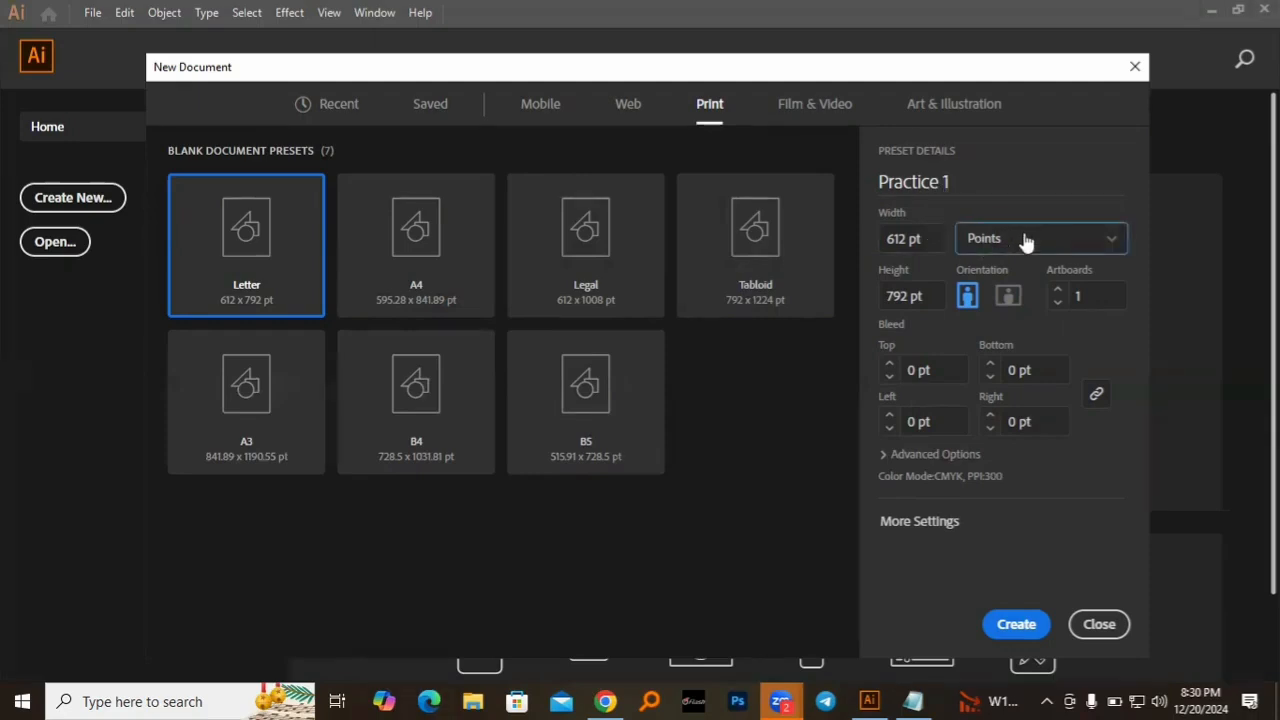
- Set the new document to inches, 10 in wide by 10 in high, with 2 artboards and a 0.125 in bleed on all sides
left_click(1080, 249)
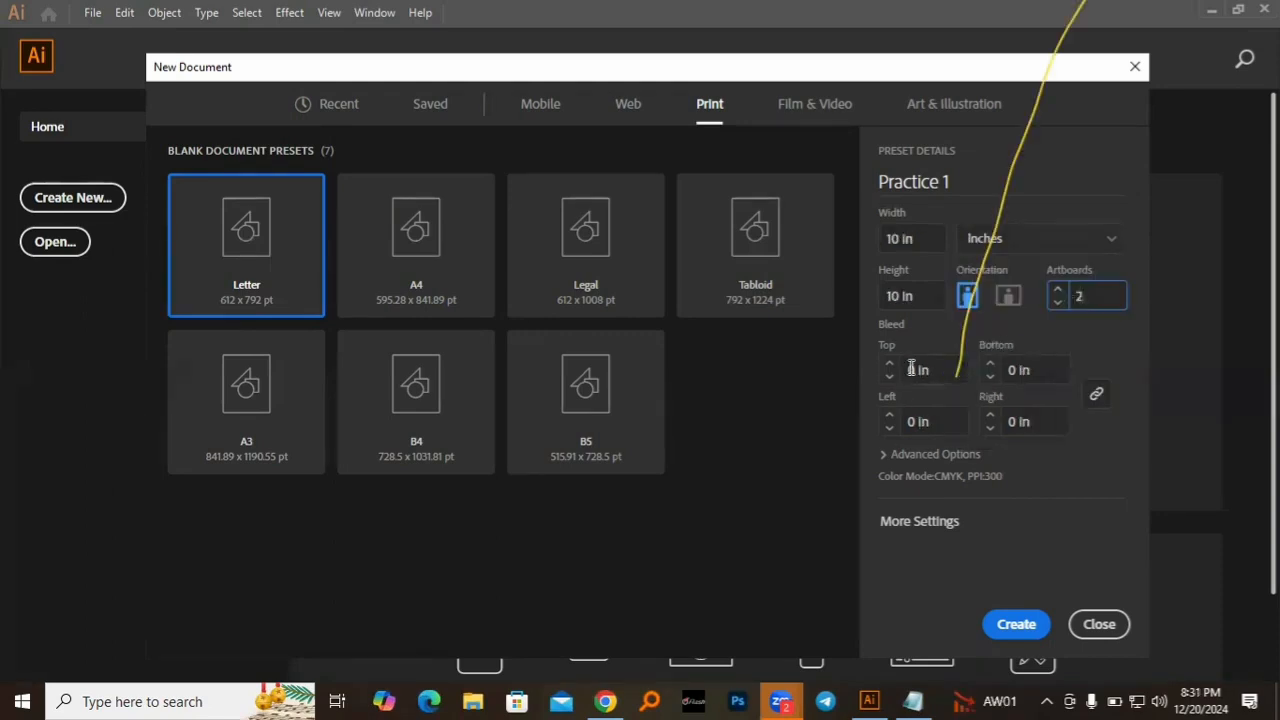
left_click(912, 371)
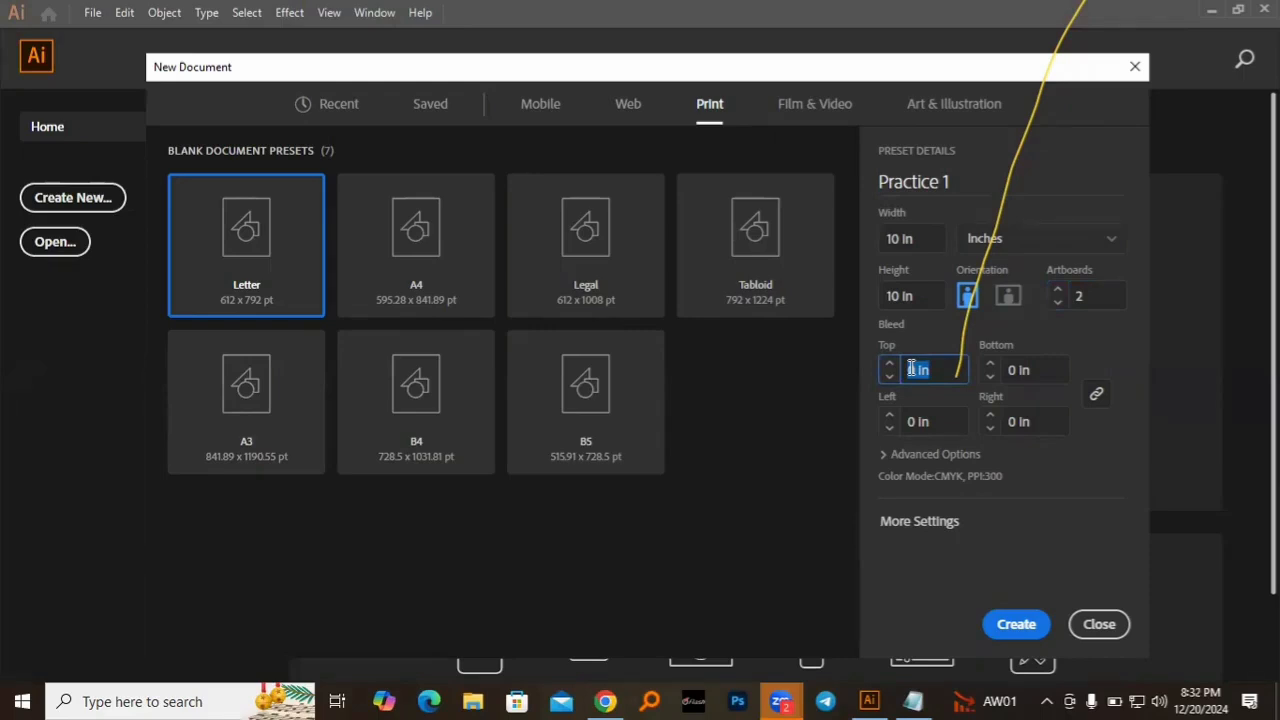
left_click(912, 370)
type("0.125")
key("Tab")
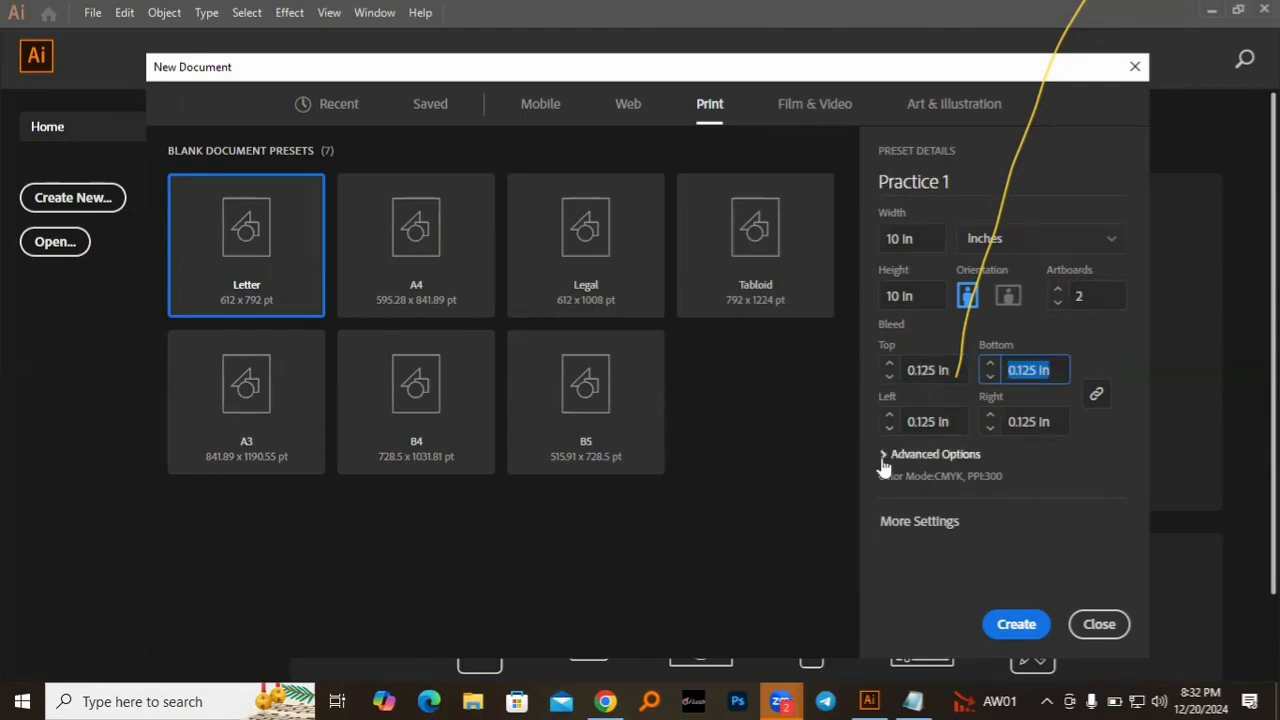
- Select High (300 ppi) raster effects in the advanced options and create the document
left_click(883, 455)
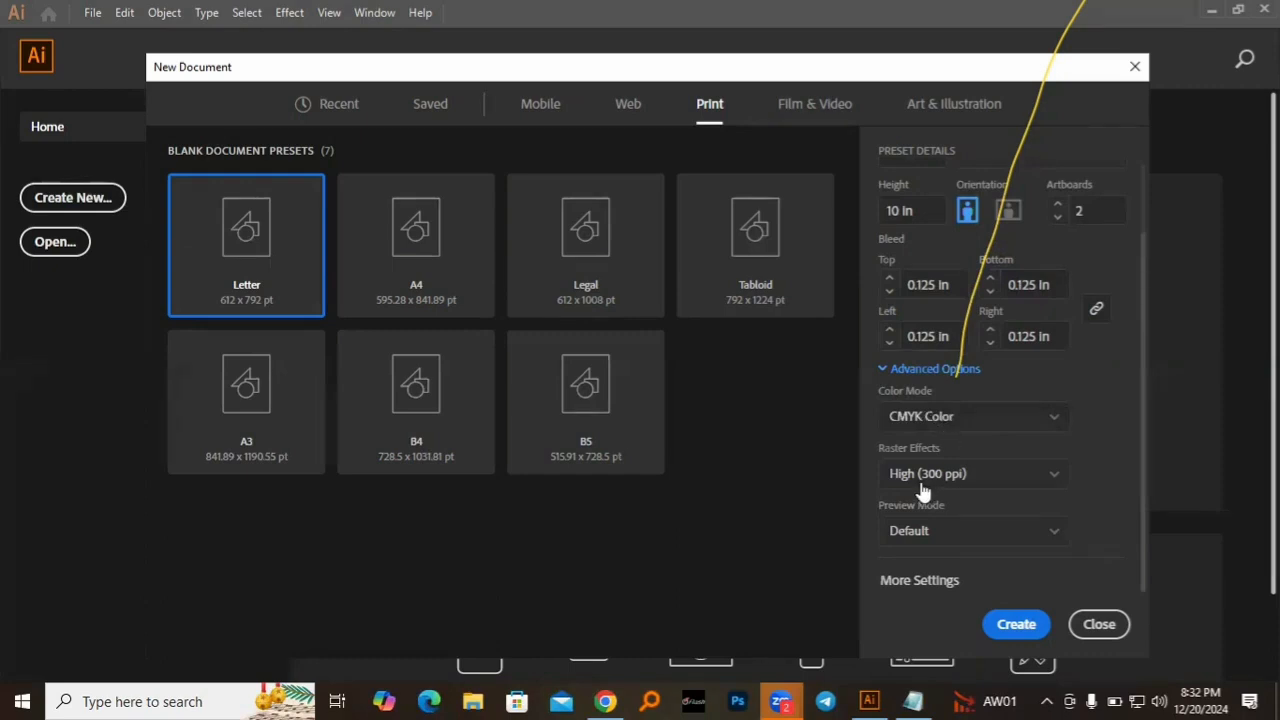
left_click(993, 487)
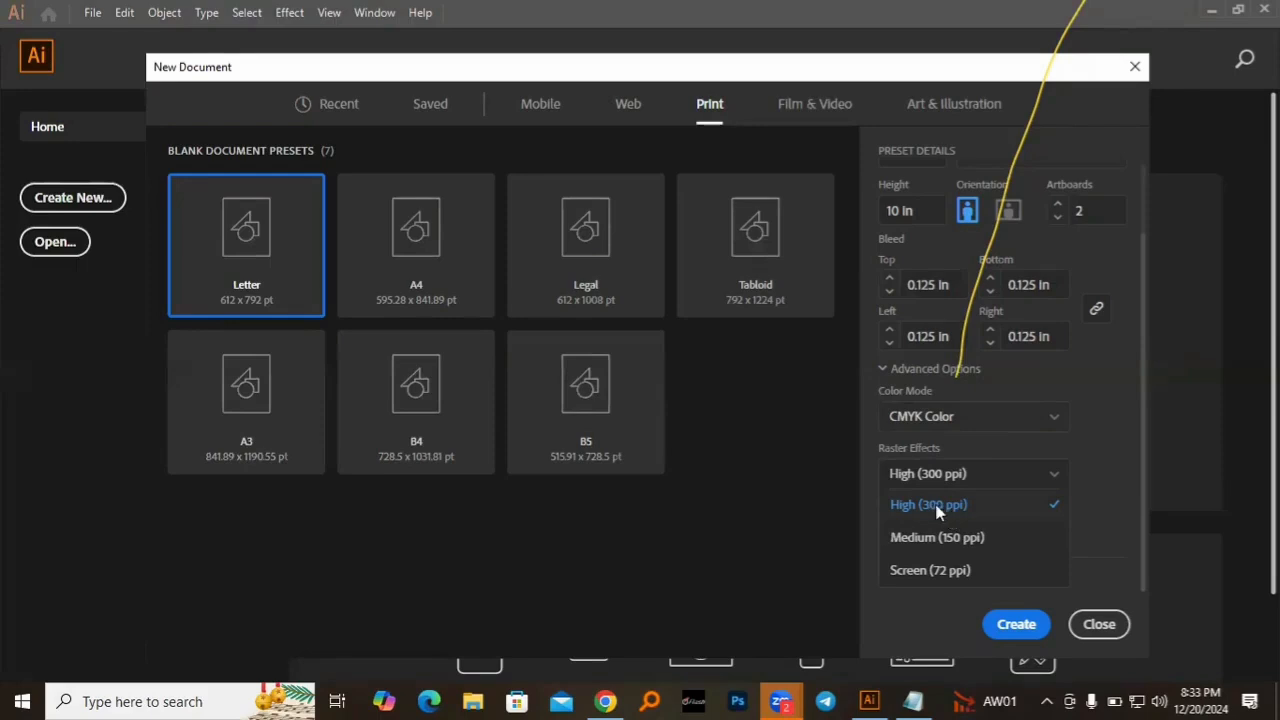
left_click(938, 508)
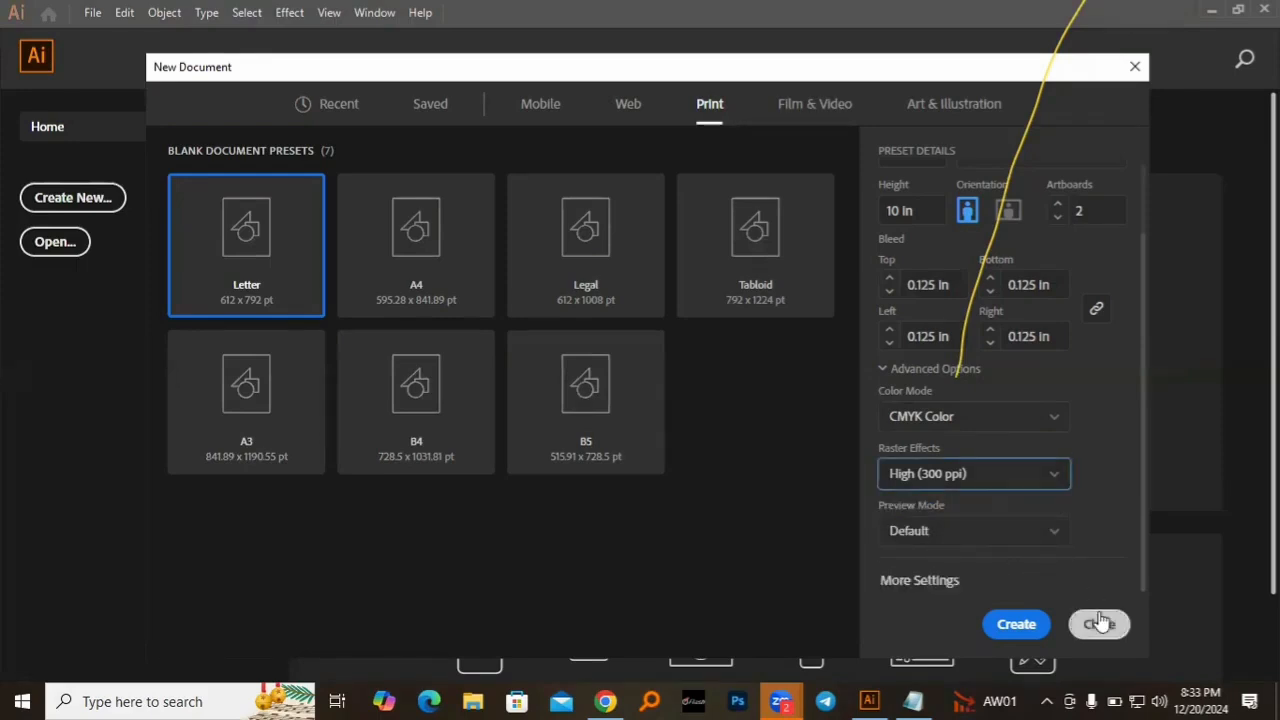
left_click(1014, 624)
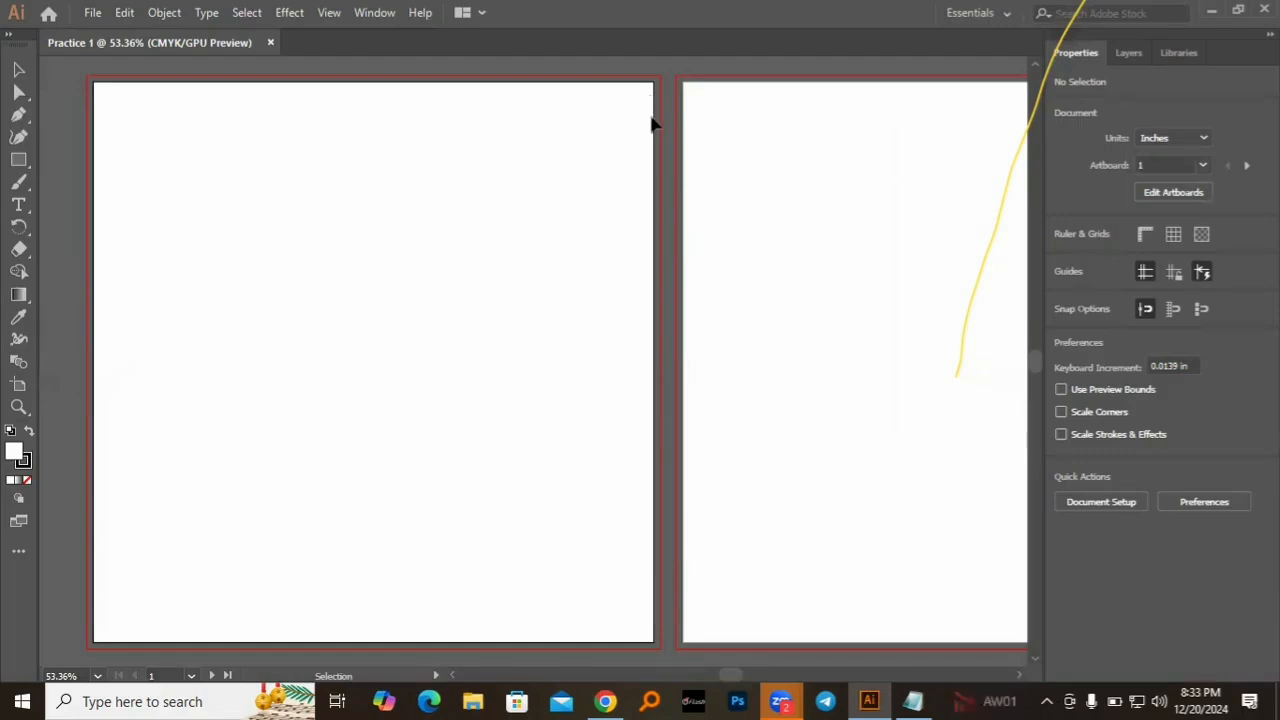
- Examine the two artboards and their bleed lines at several zoom levels
key("ctrl+minus")
key("ctrl+minus")
key("ctrl+minus")
key("ctrl+plus")
key("ctrl+plus")
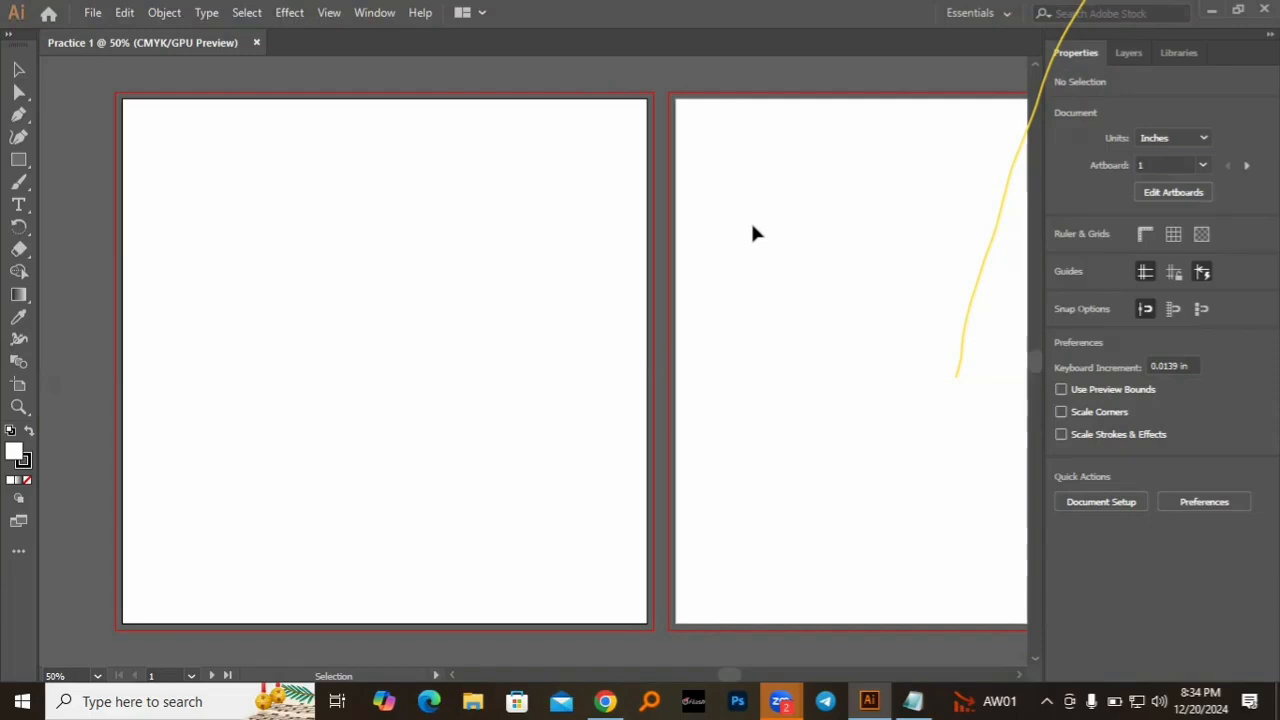
key("ctrl+minus")
key("ctrl+minus")
key("ctrl+minus")
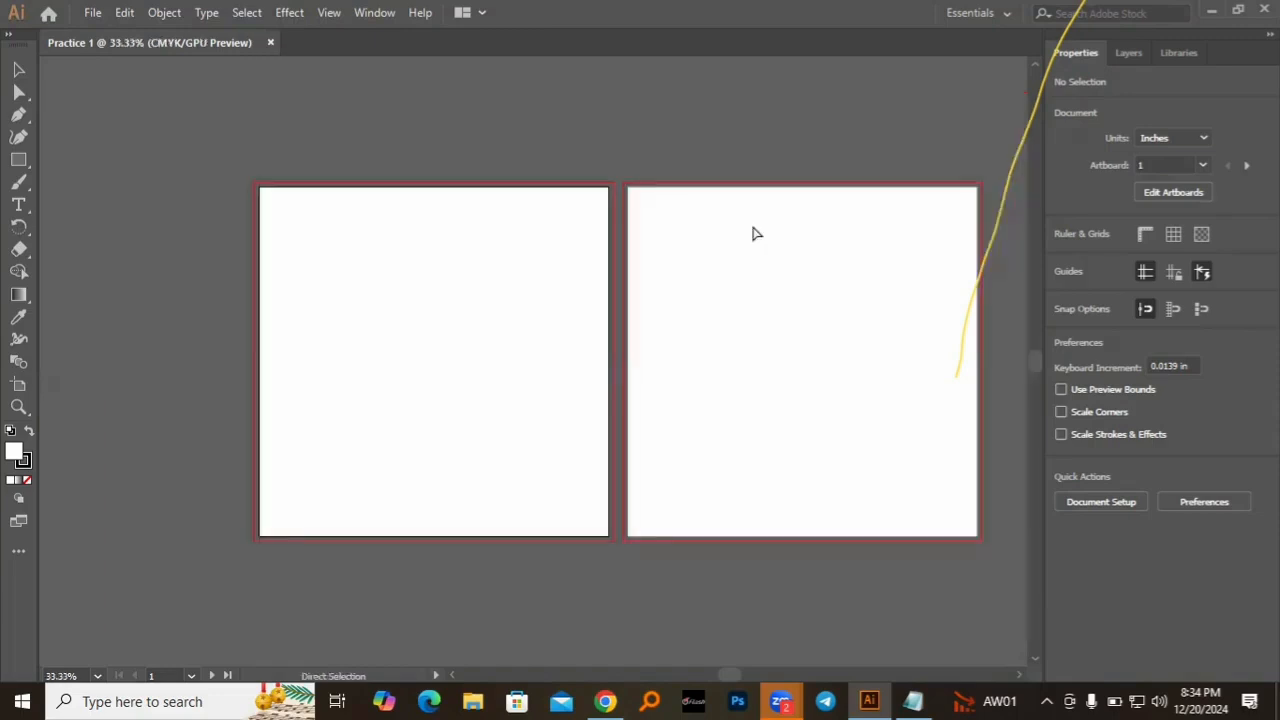
key("ctrl+minus")
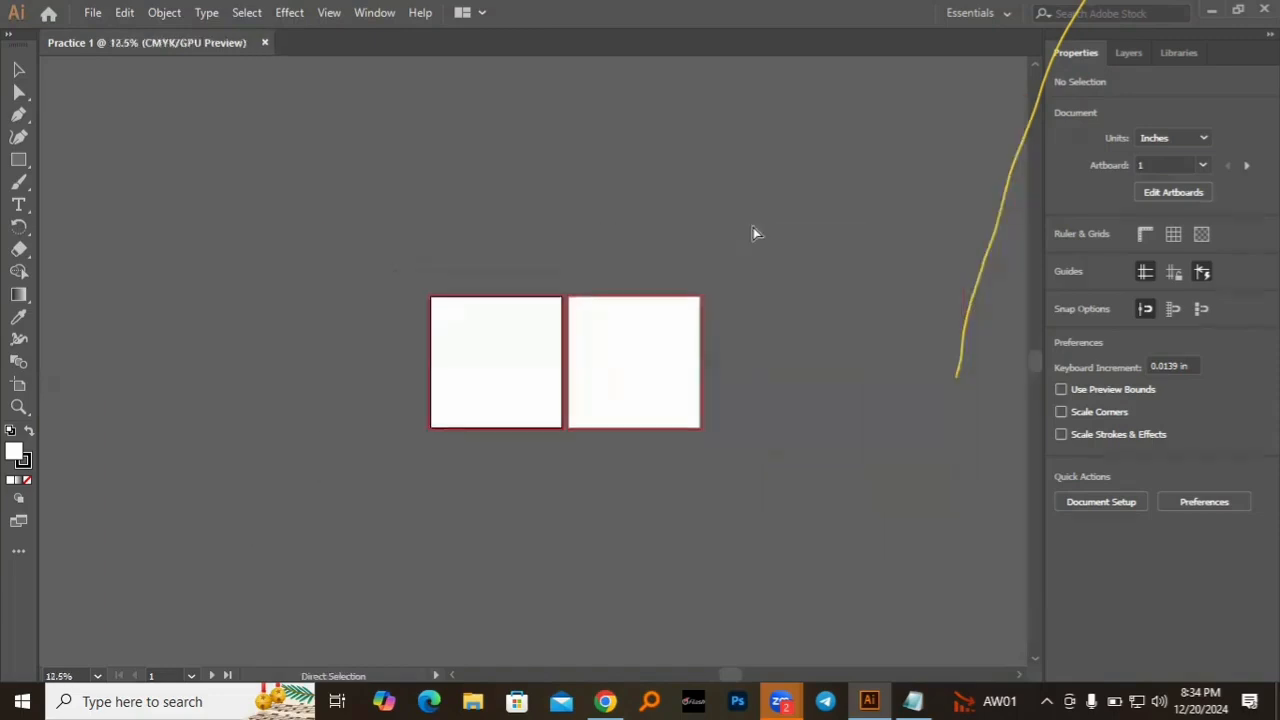
key("ctrl+plus")
key("ctrl+plus")
key("ctrl+plus")
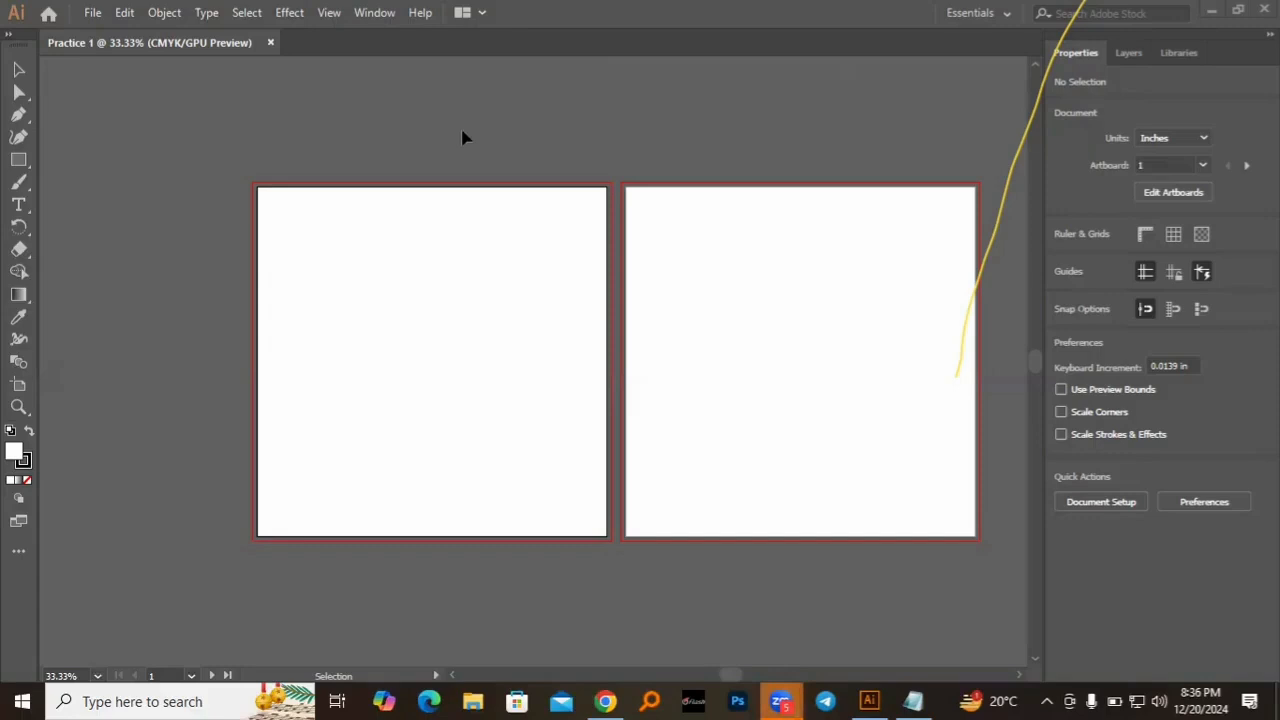
- Switch the workspace to Essentials Classic
left_click(372, 14)
mouse_move(475, 108)
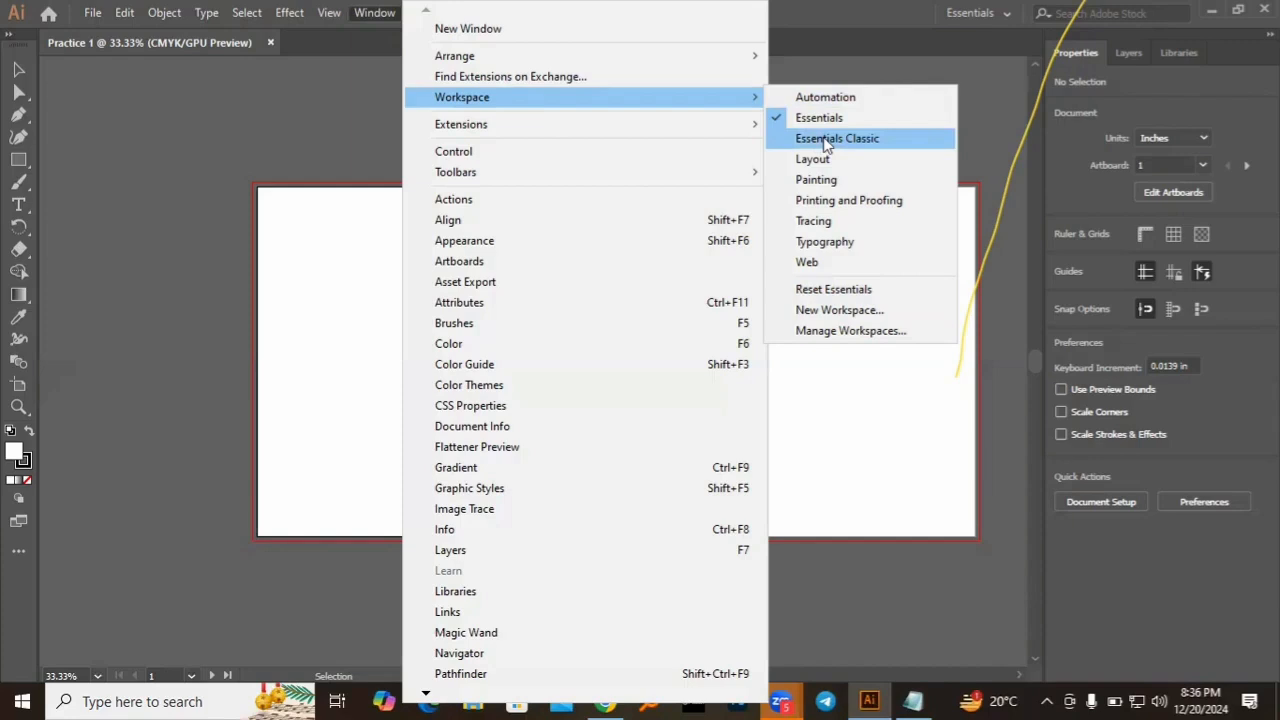
left_click(824, 141)
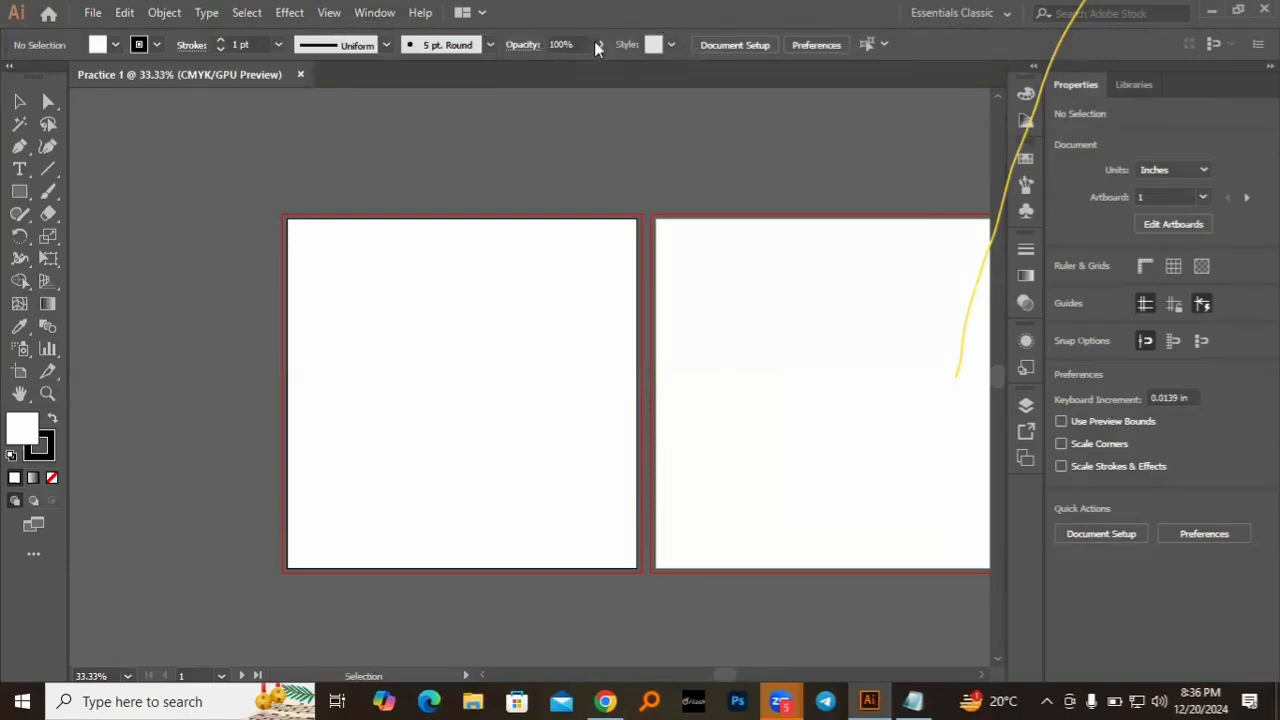
left_click(375, 14)
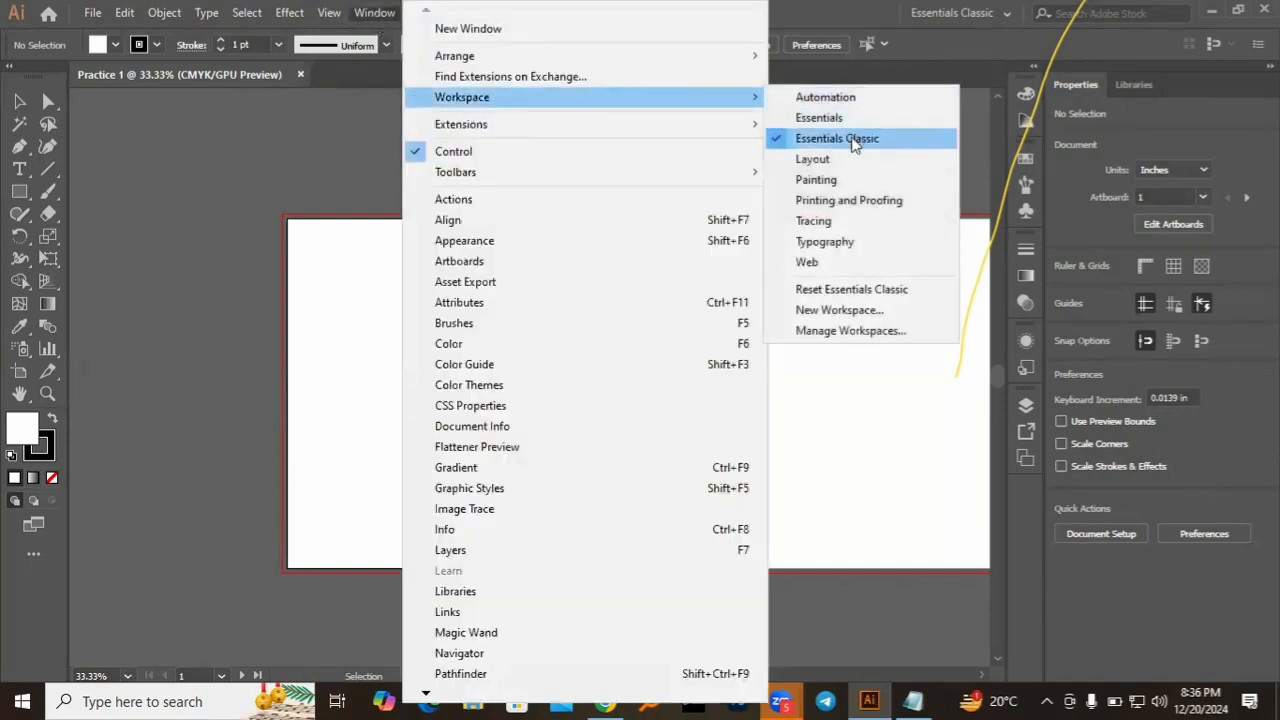
left_click(855, 140)
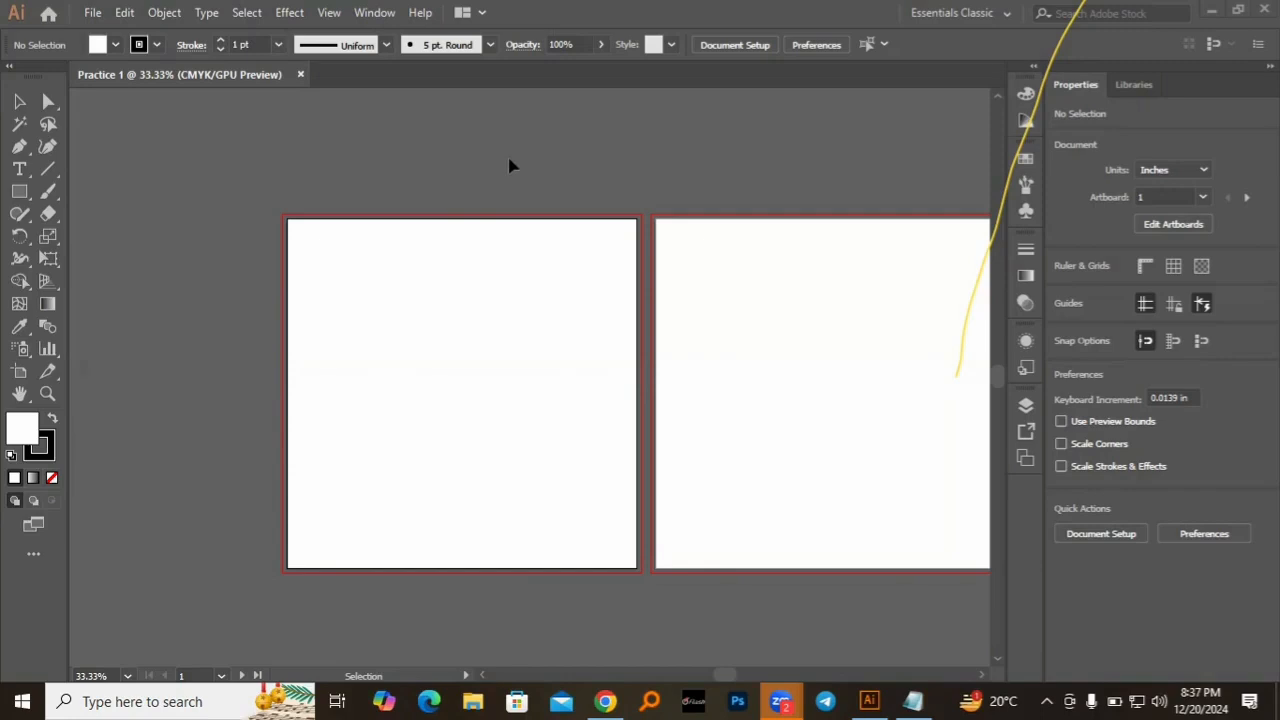
- Look over the document's layer list and the Path Selection tool variants in Photoshop, and return to Illustrator
left_click(1025, 408)
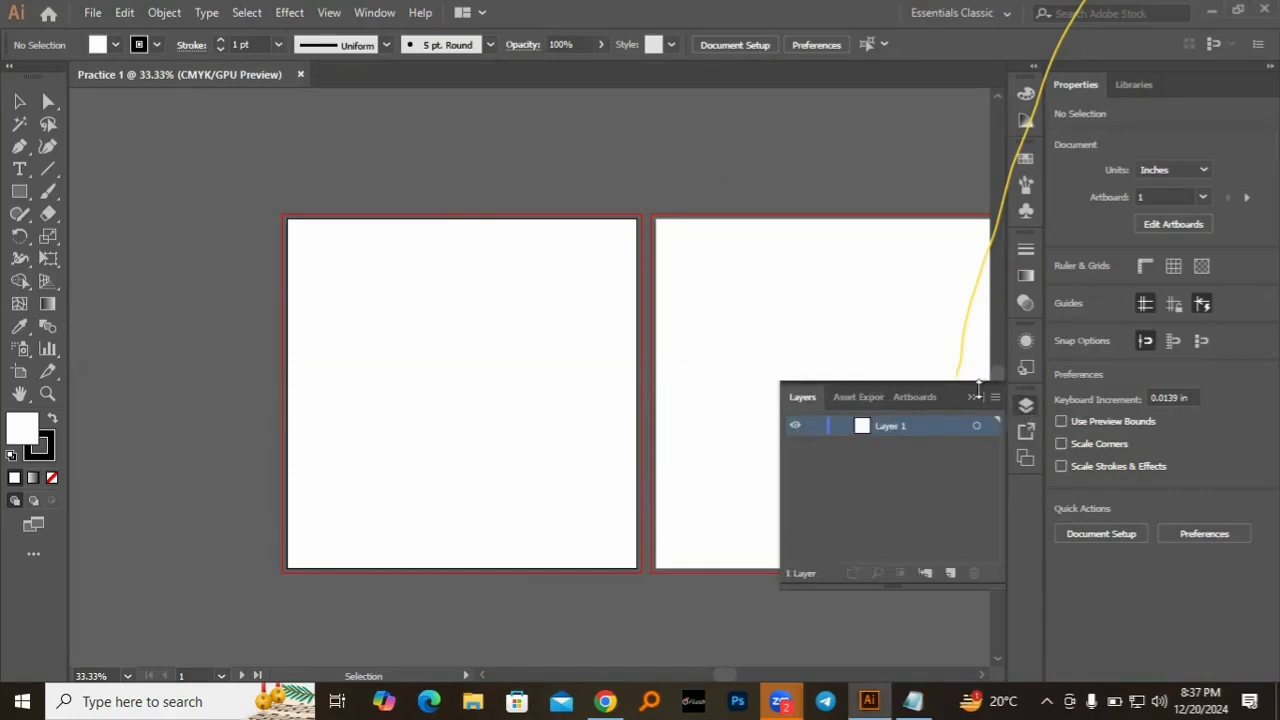
left_click(971, 397)
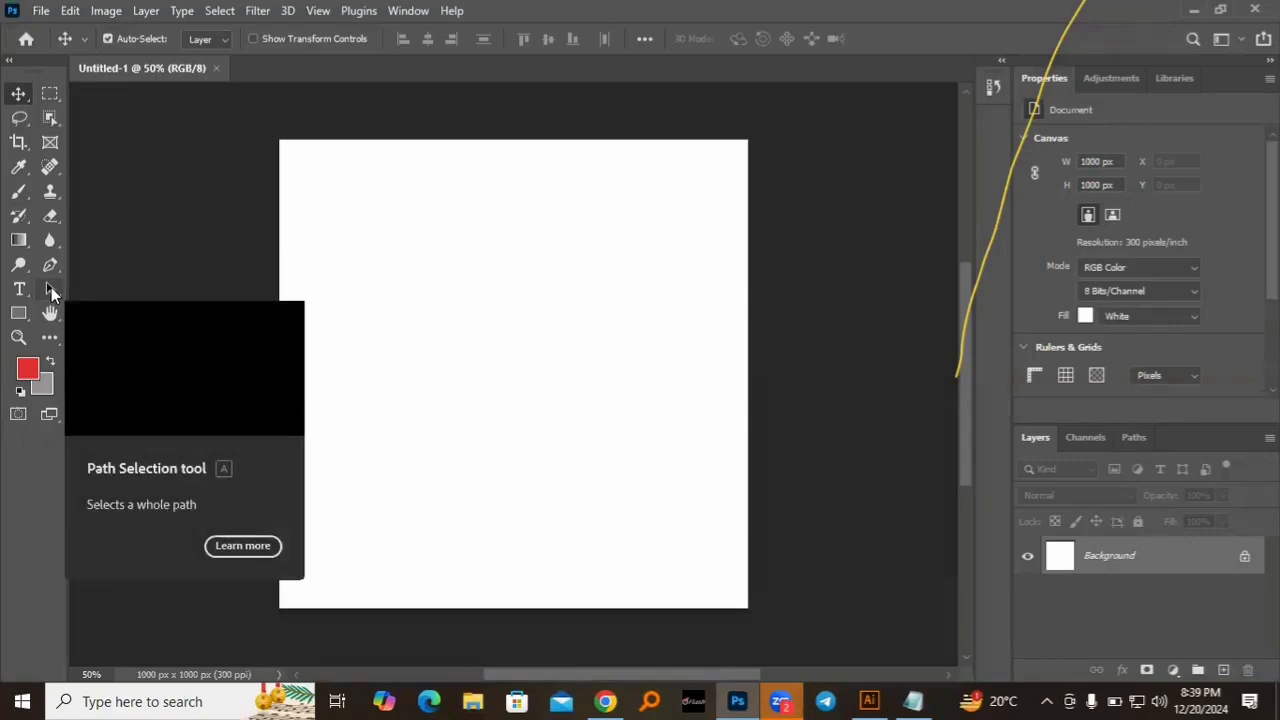
left_click(51, 287)
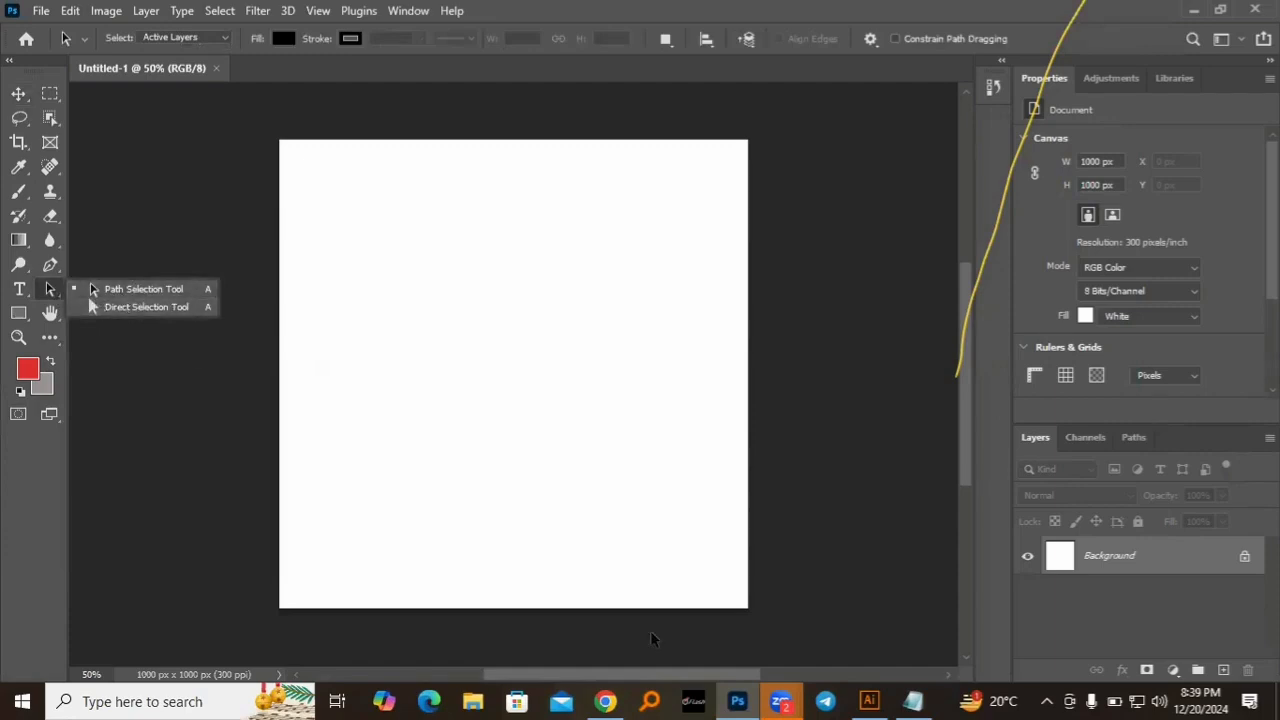
left_click(872, 695)
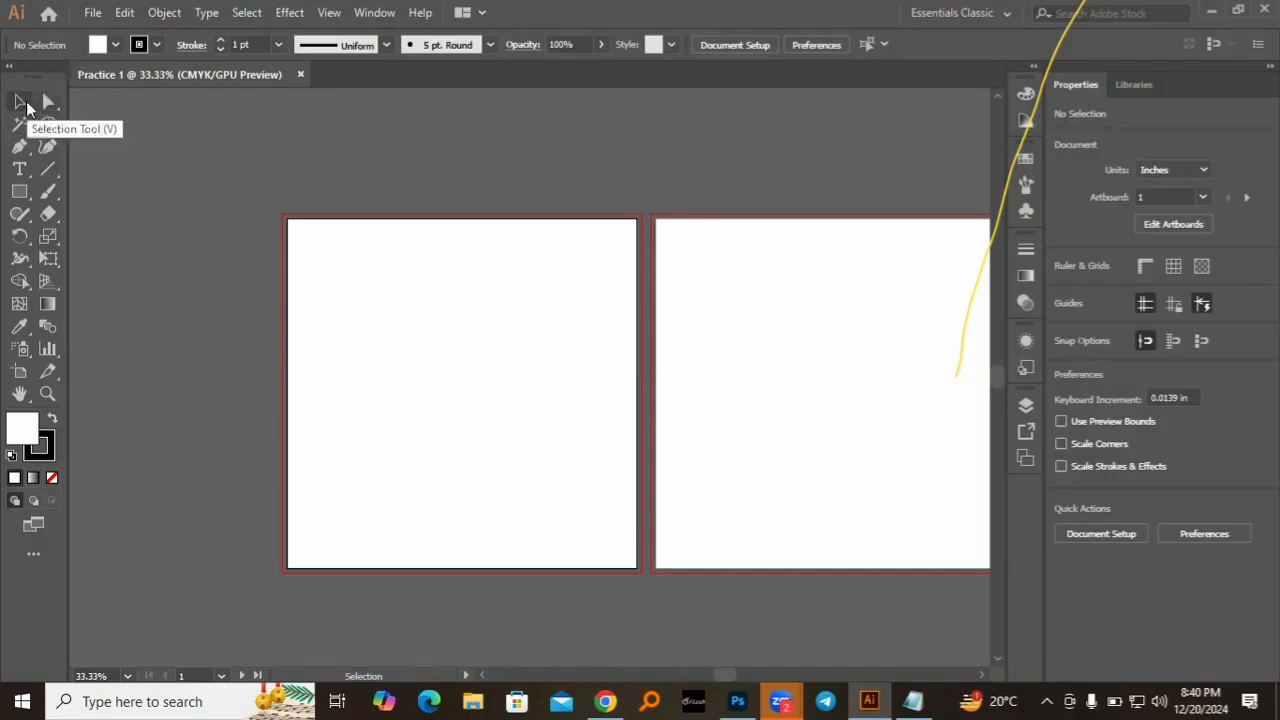
- Draw a rounded rectangle about 2 in square in the upper middle of the first artboard and select it
left_click(18, 195)
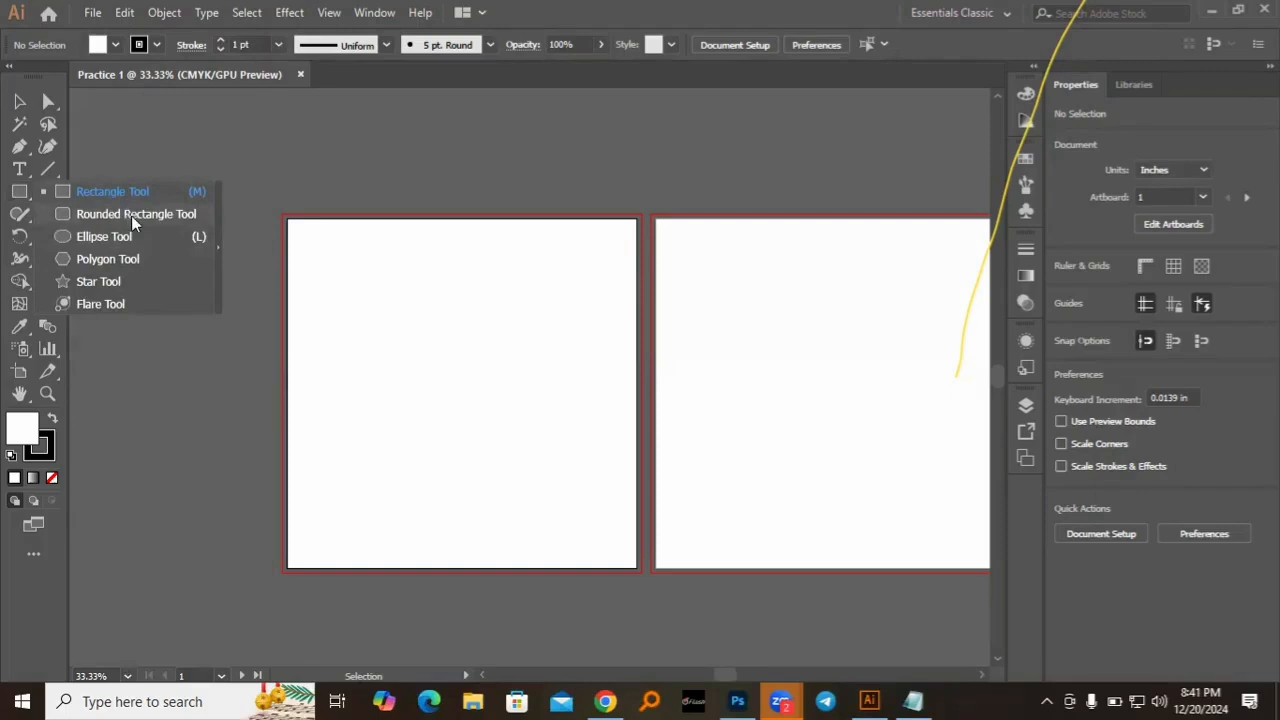
left_click(103, 214)
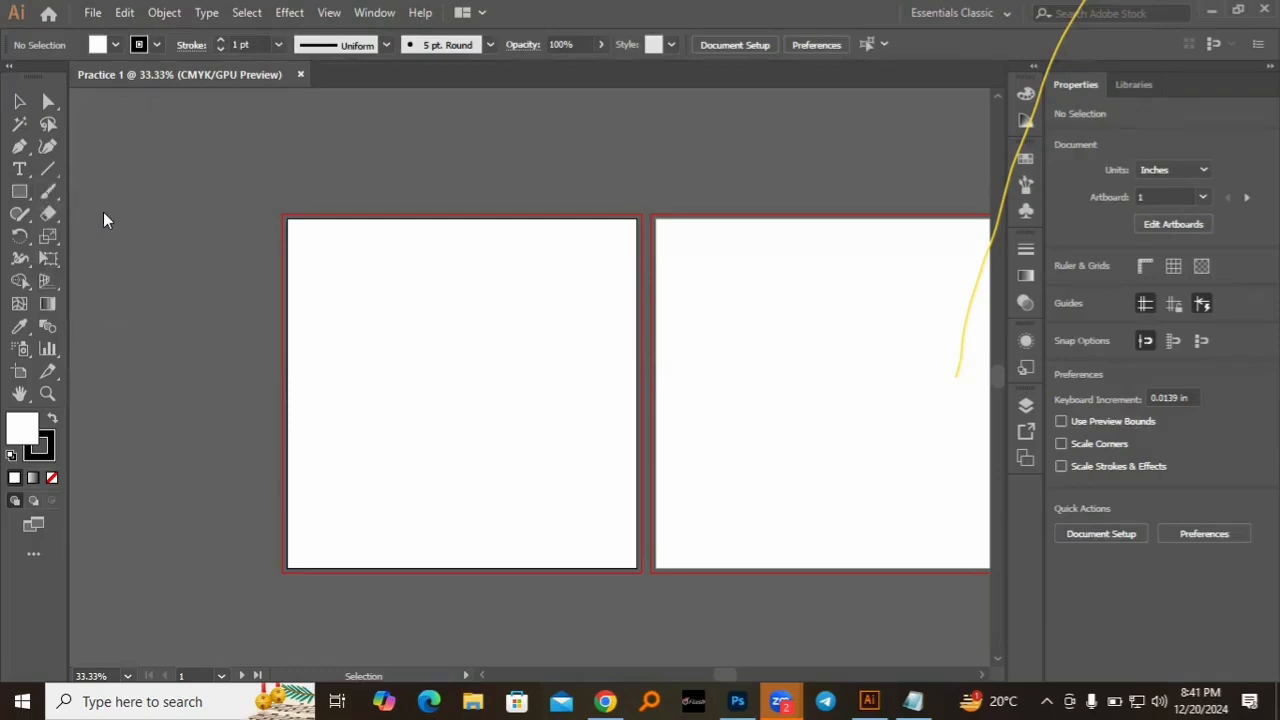
left_click_drag(387, 295, 459, 368)
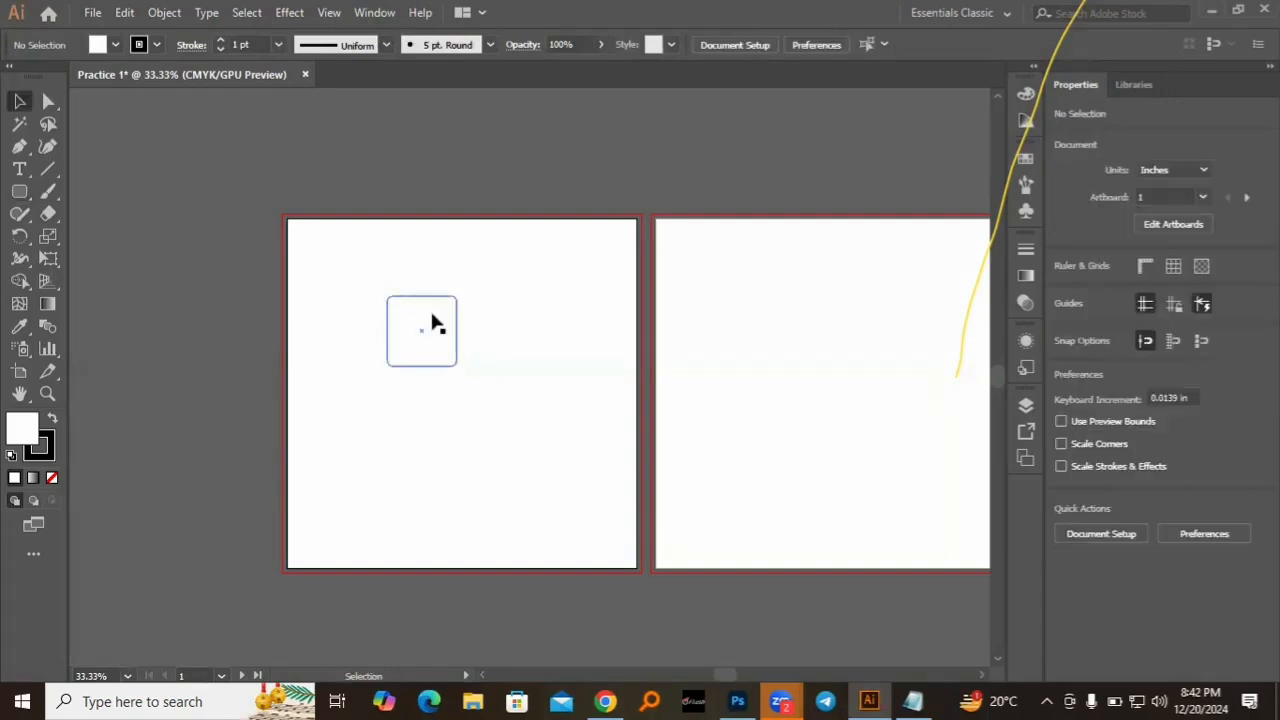
left_click(433, 323)
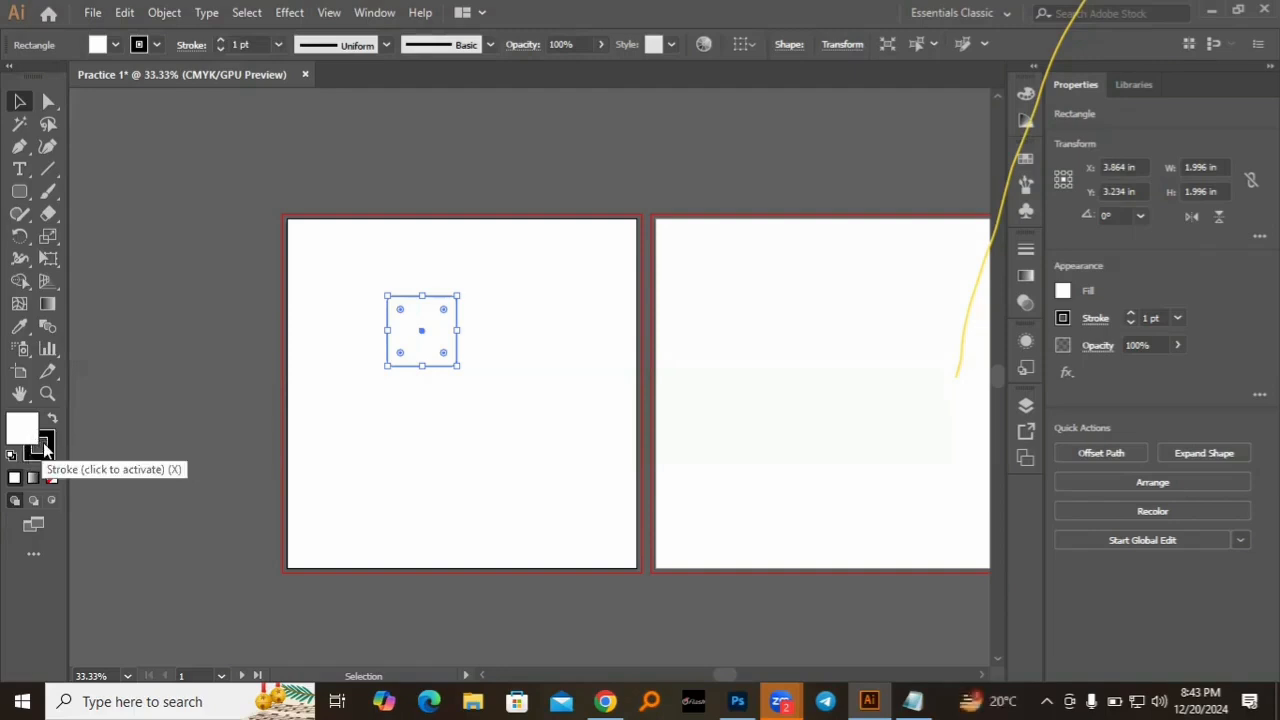
- Fill the selected rounded rectangle with red, hex DB2121
left_click(44, 450)
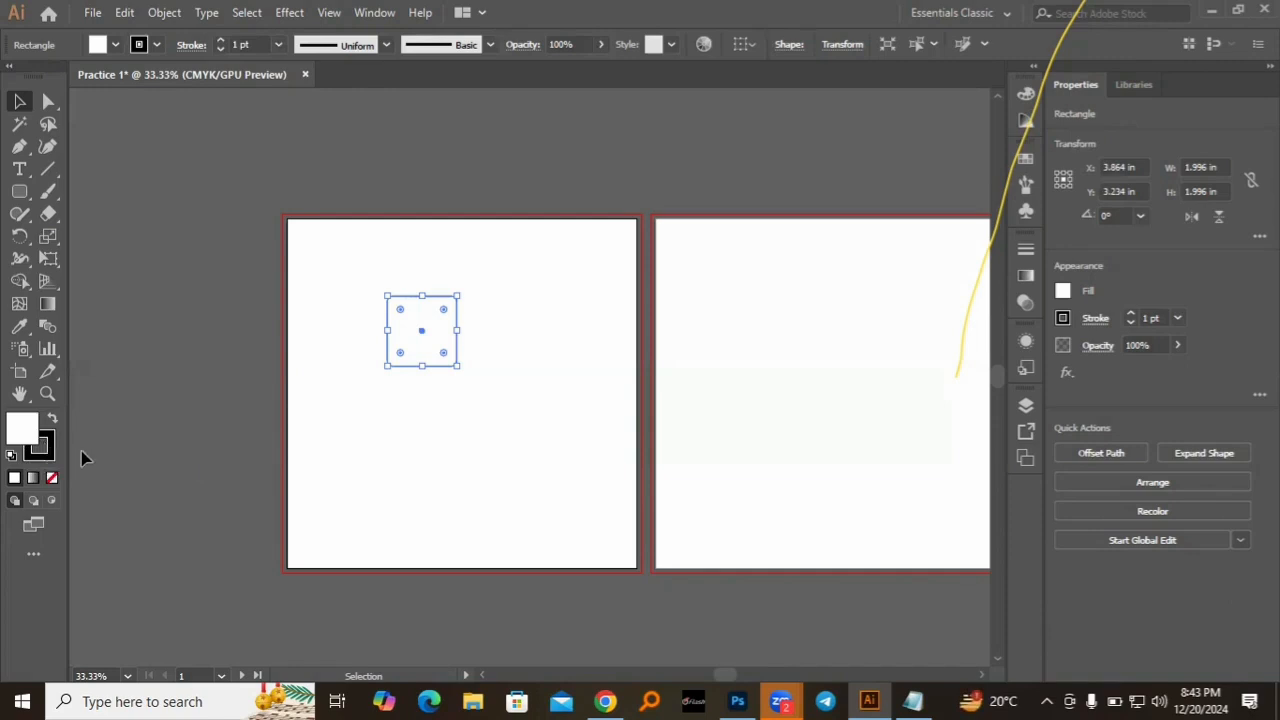
left_click(26, 432)
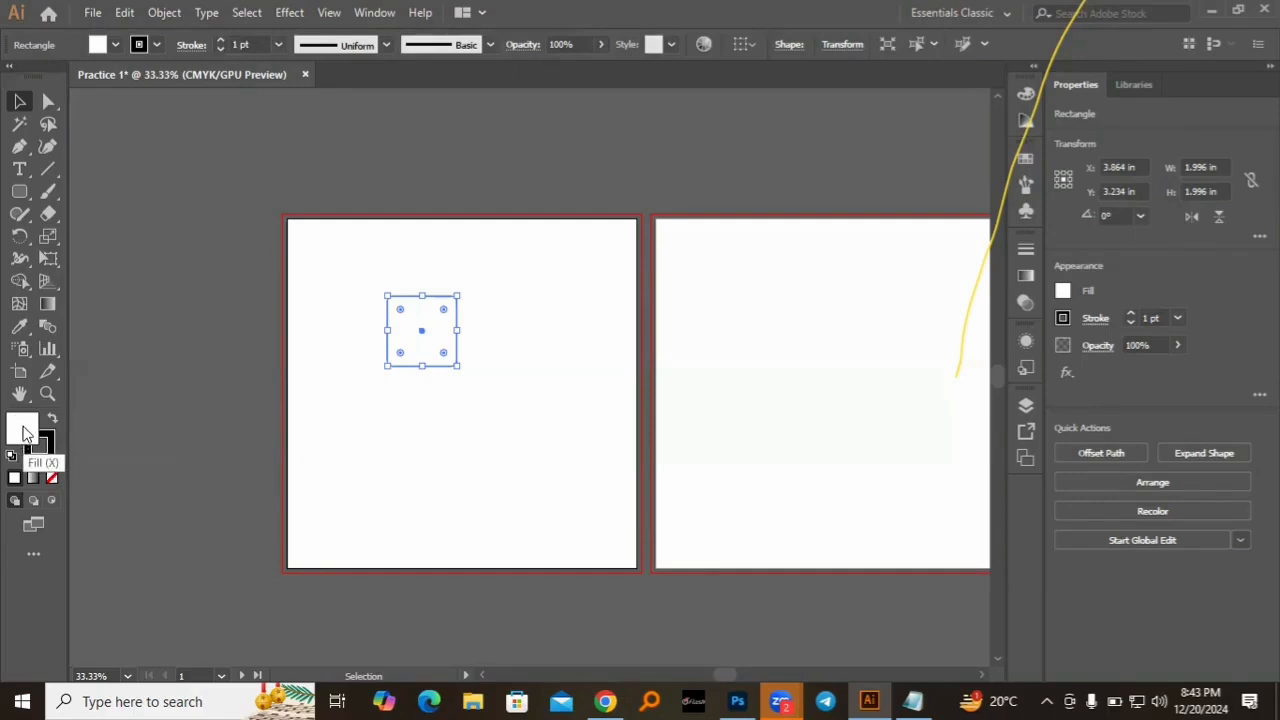
double_click(25, 432)
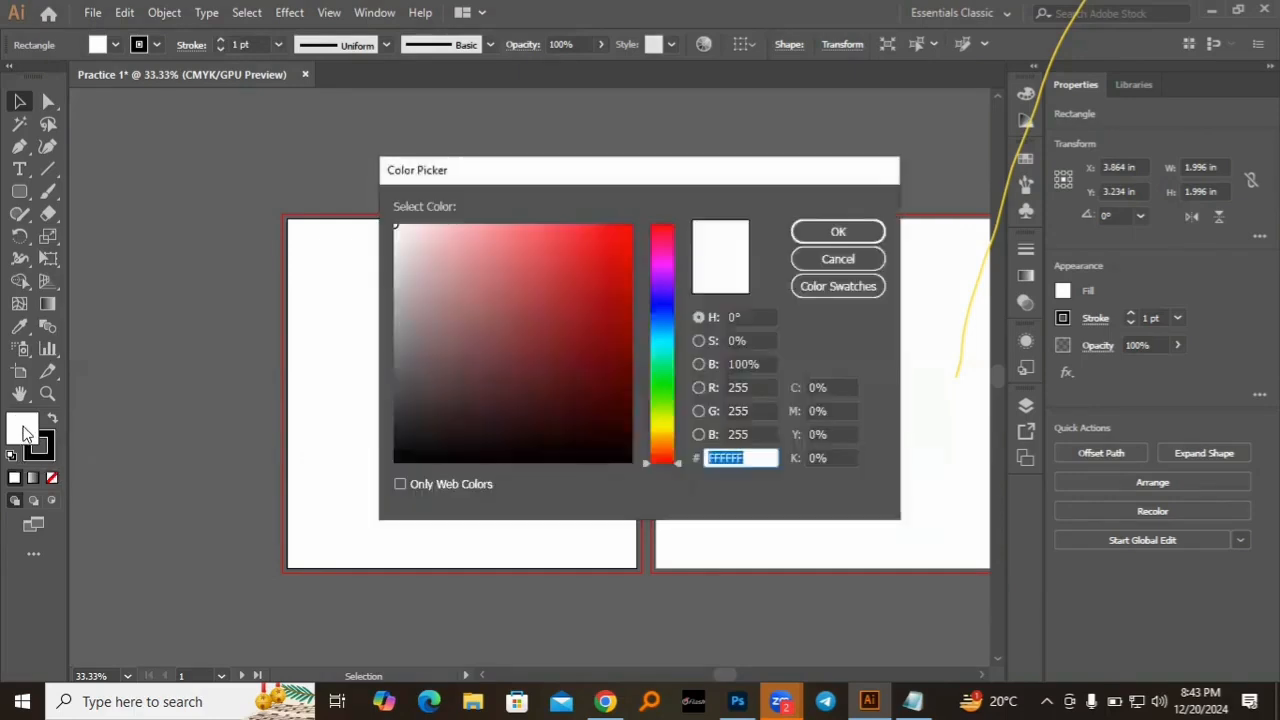
left_click(596, 257)
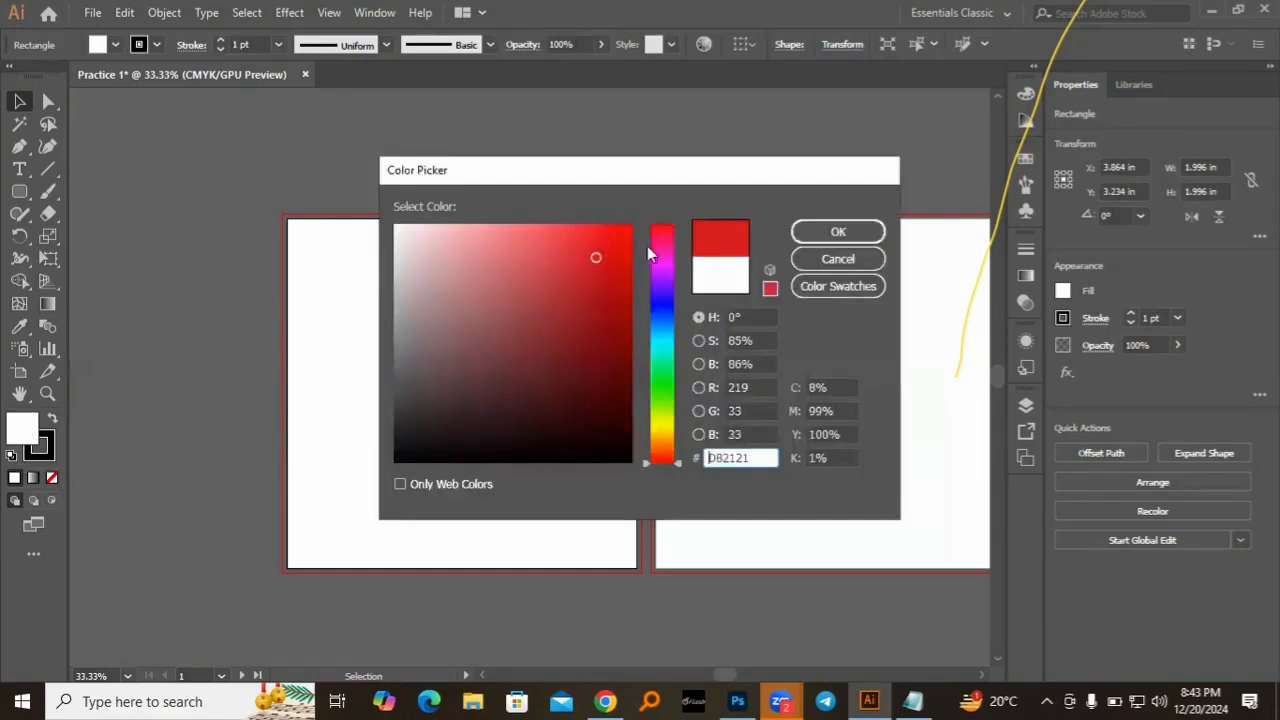
left_click(834, 232)
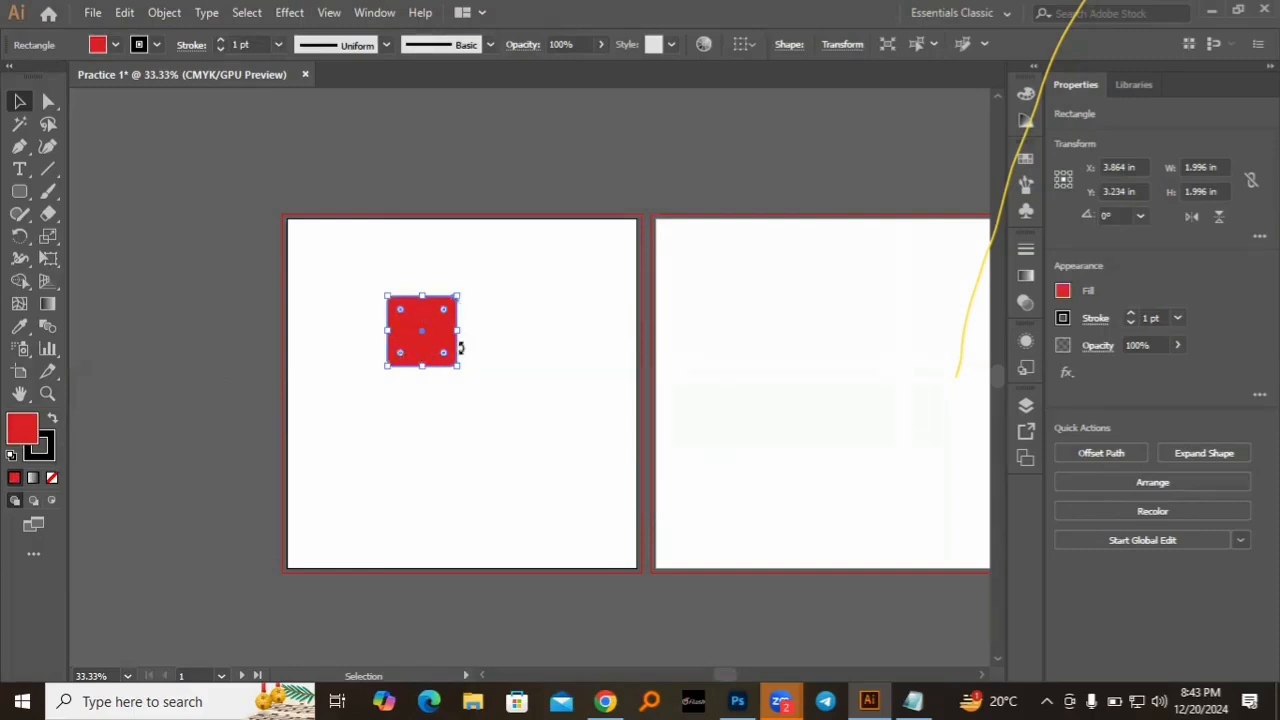
- Colour the rounded rectangle's stroke bright green using the colour picker and deselect the shape
left_click(42, 446)
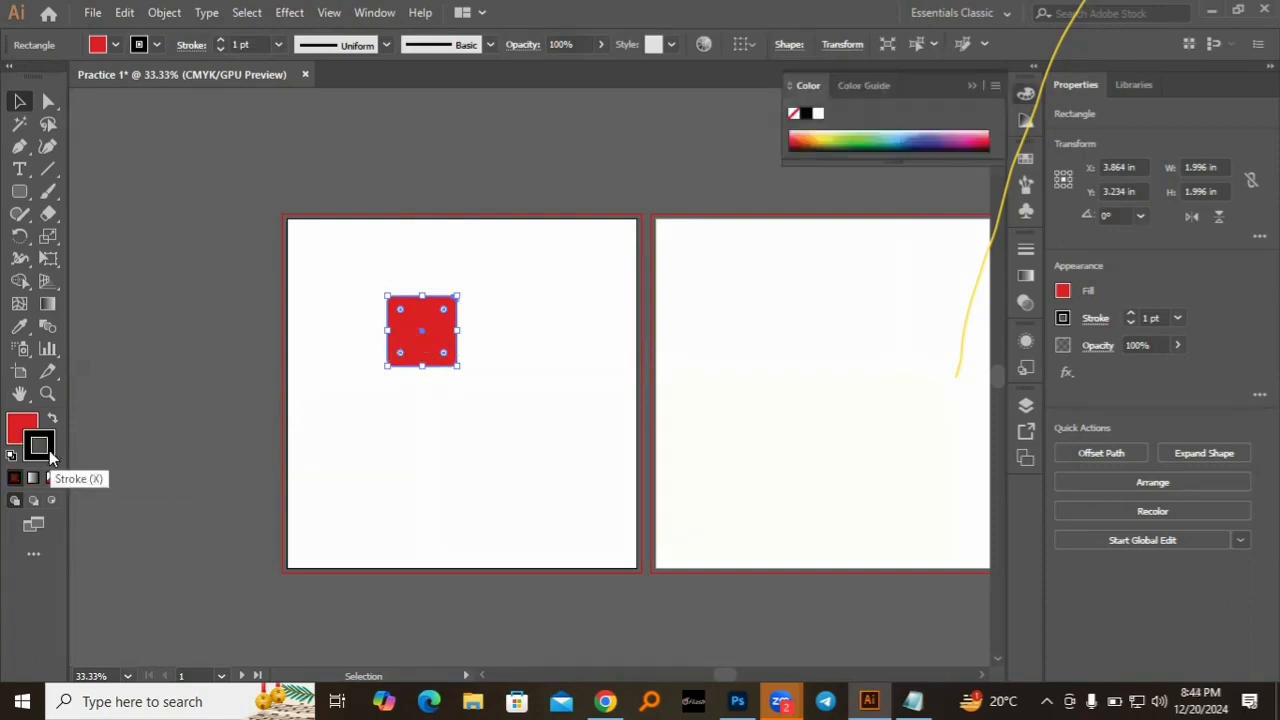
double_click(49, 450)
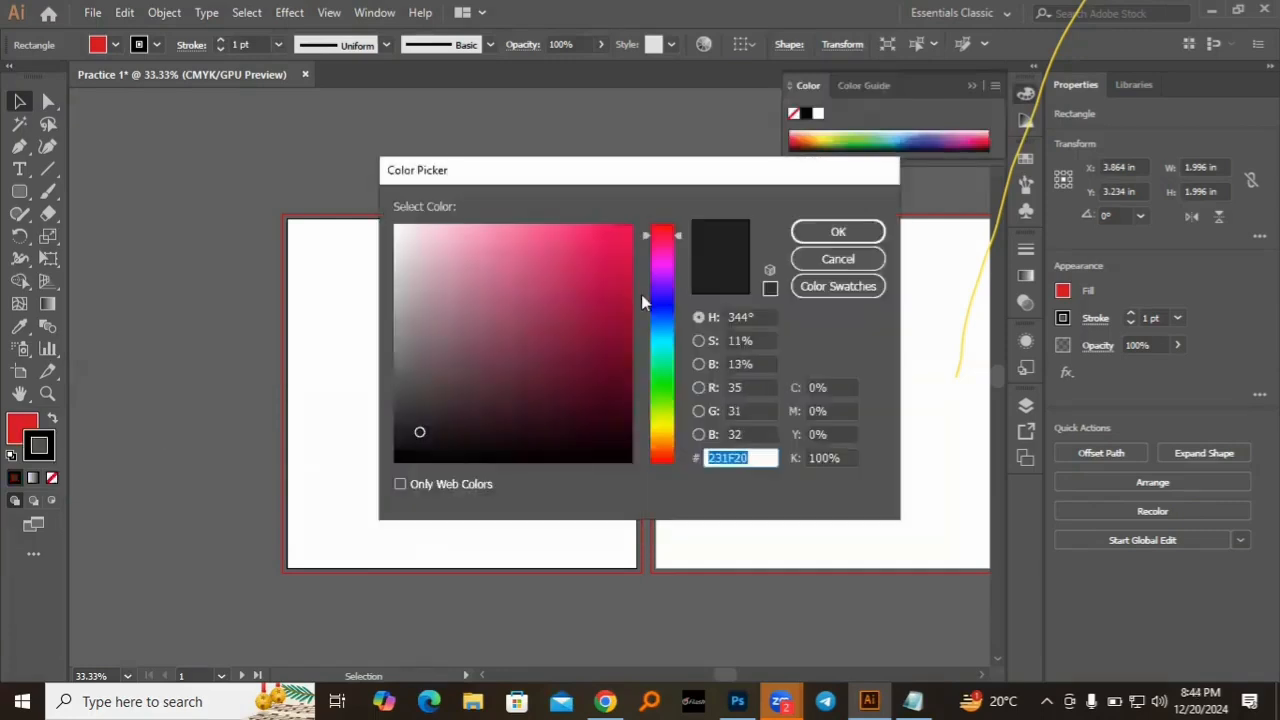
left_click(663, 399)
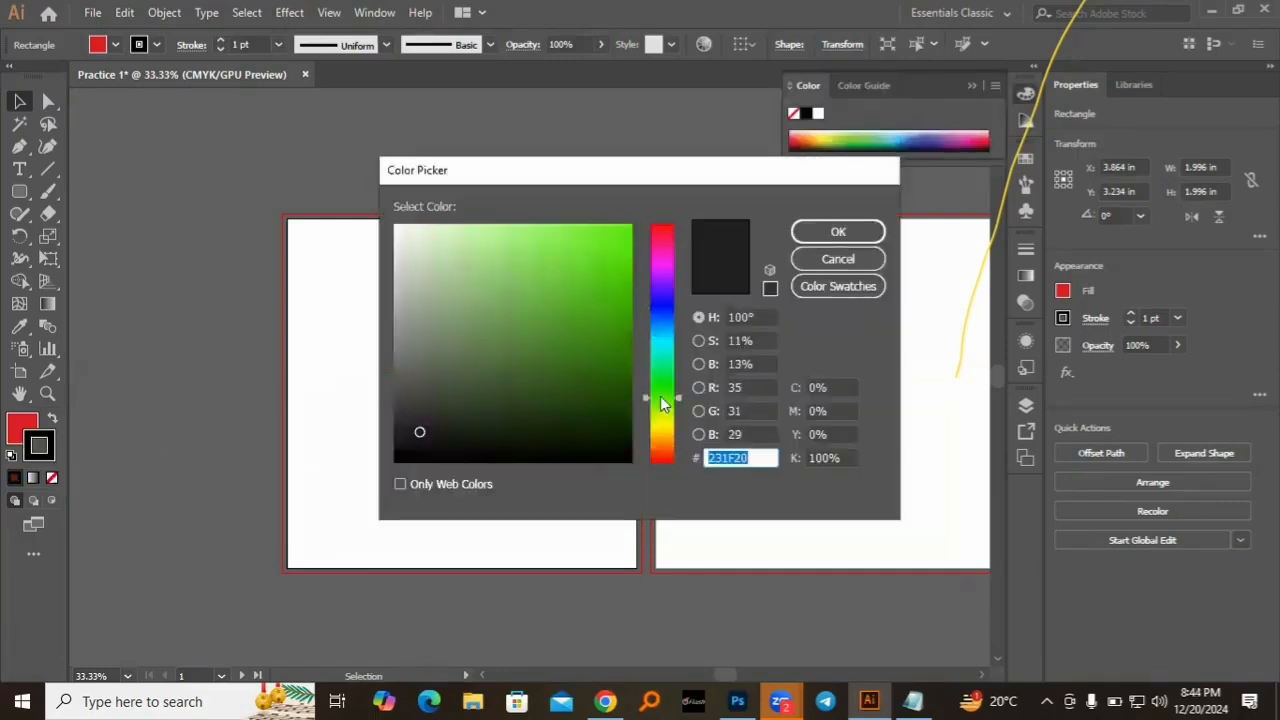
left_click(617, 247)
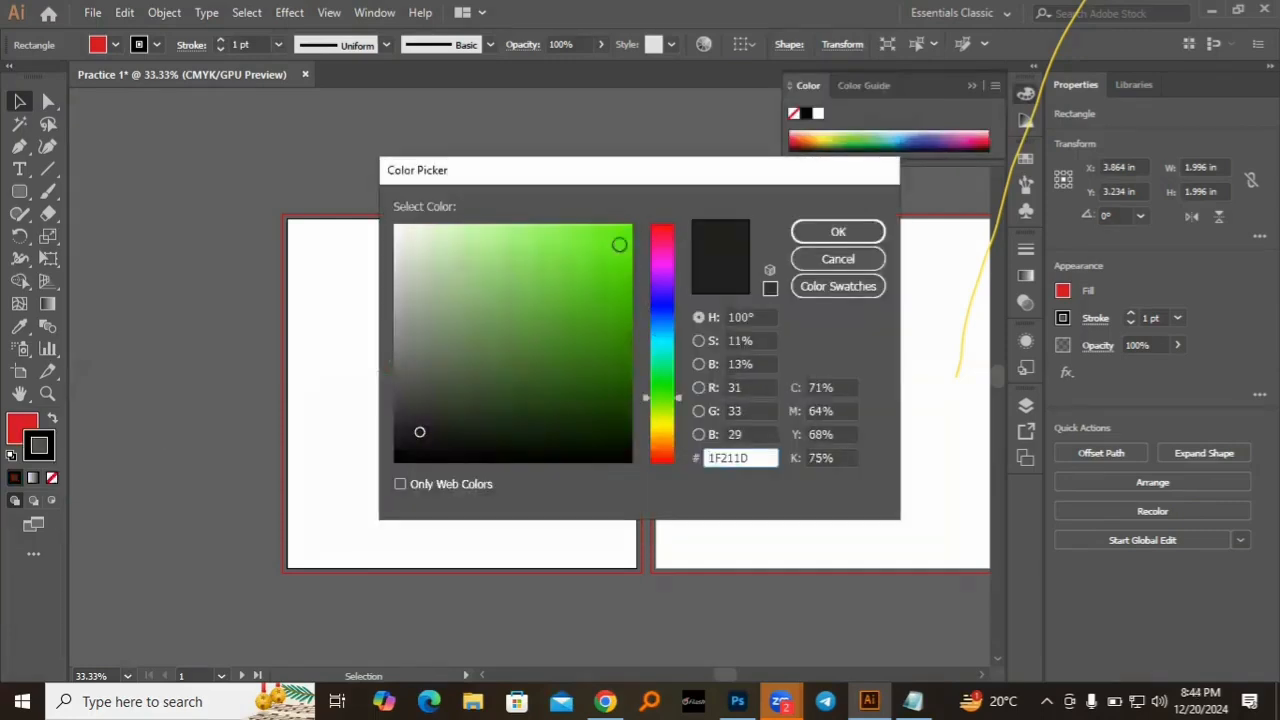
left_click(823, 238)
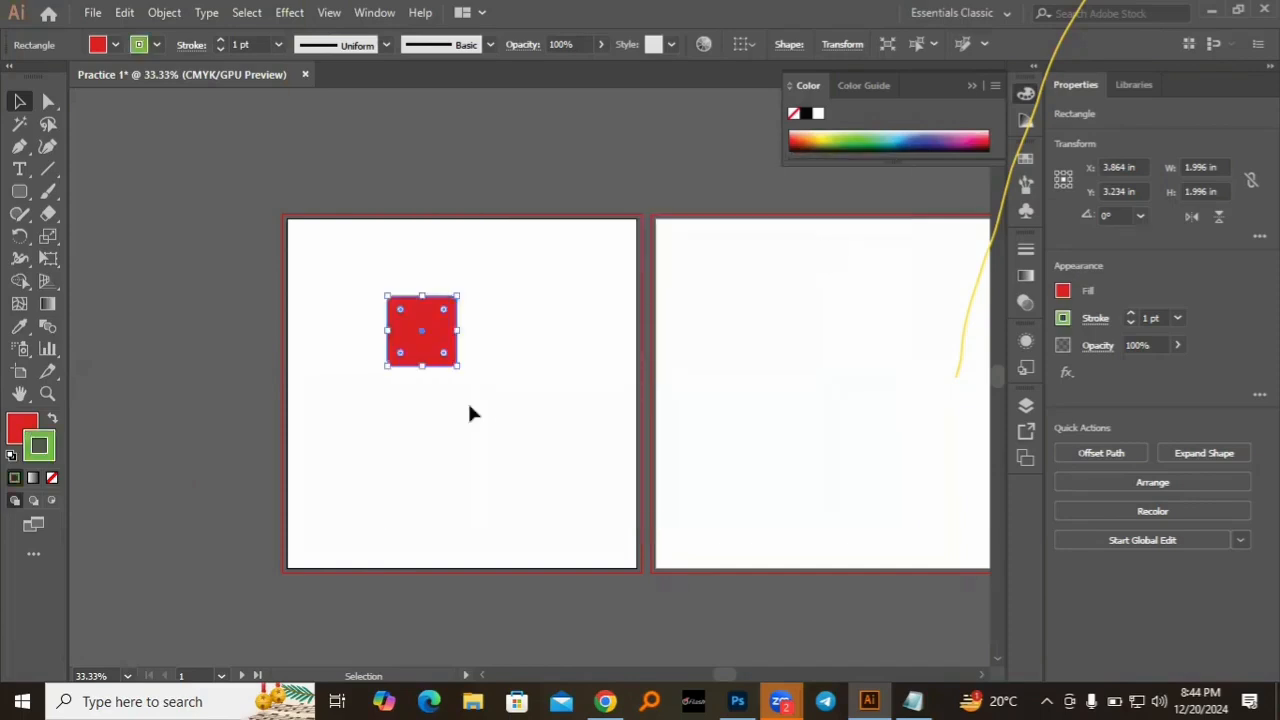
left_click(480, 413)
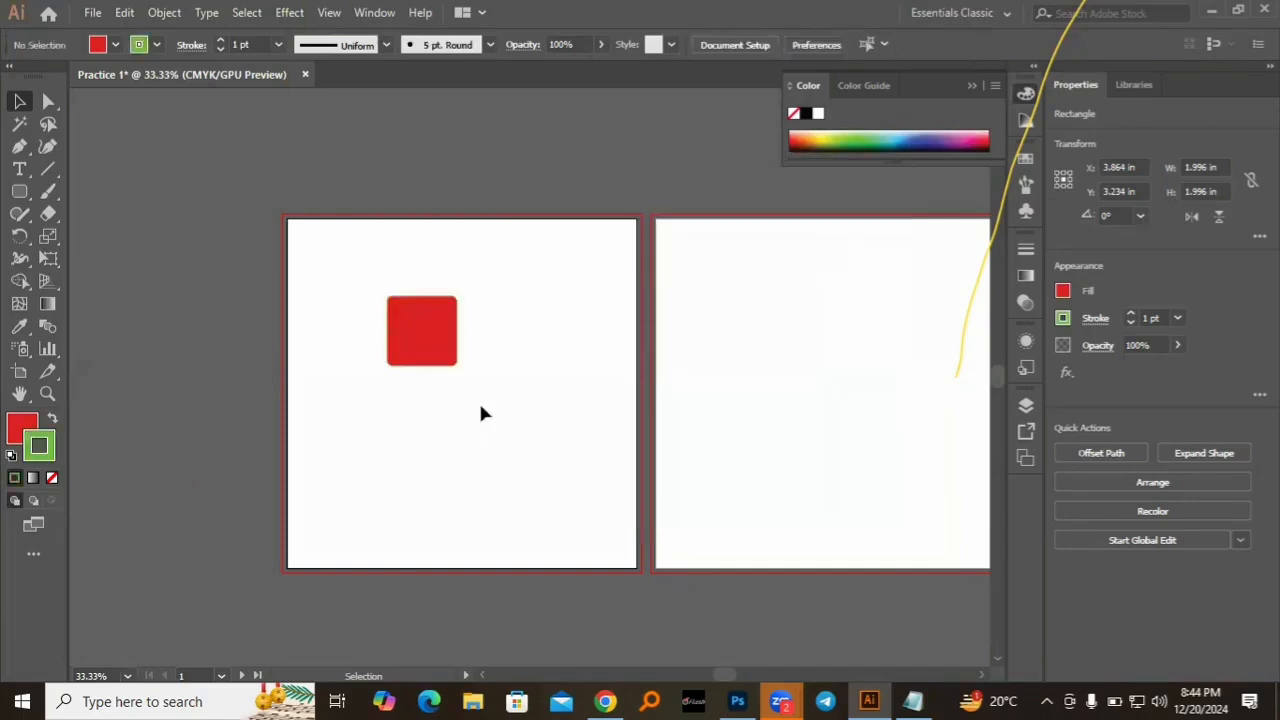
- Increase the rounded rectangle's stroke weight to 14 pt and deselect it
left_click(437, 330)
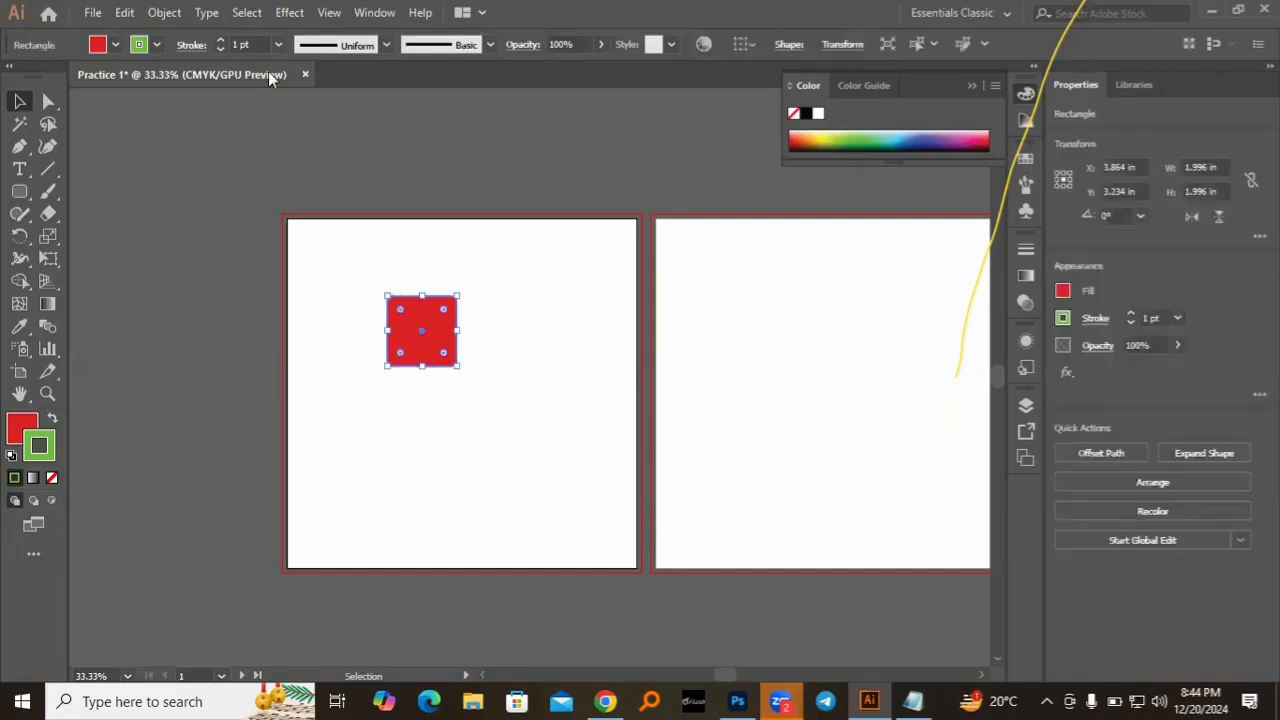
left_click(219, 39)
left_click(219, 39)
left_click(219, 39)
left_click(219, 39)
left_click(219, 39)
left_click(219, 39)
left_click(219, 39)
left_click(219, 39)
left_click(219, 39)
left_click(219, 39)
left_click(219, 39)
left_click(219, 39)
left_click(219, 39)
left_click(330, 352)
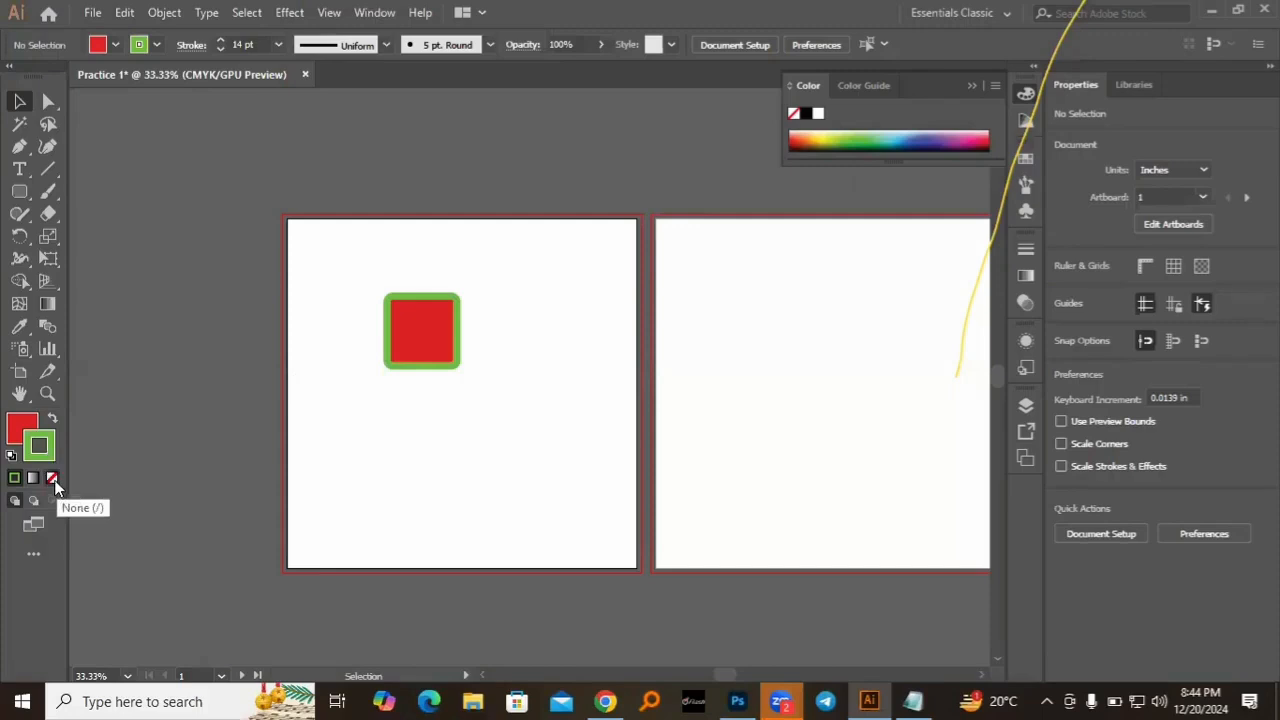
- Remove the stroke from the rounded rectangle by setting it to None, and deselect the shape
left_click(52, 479)
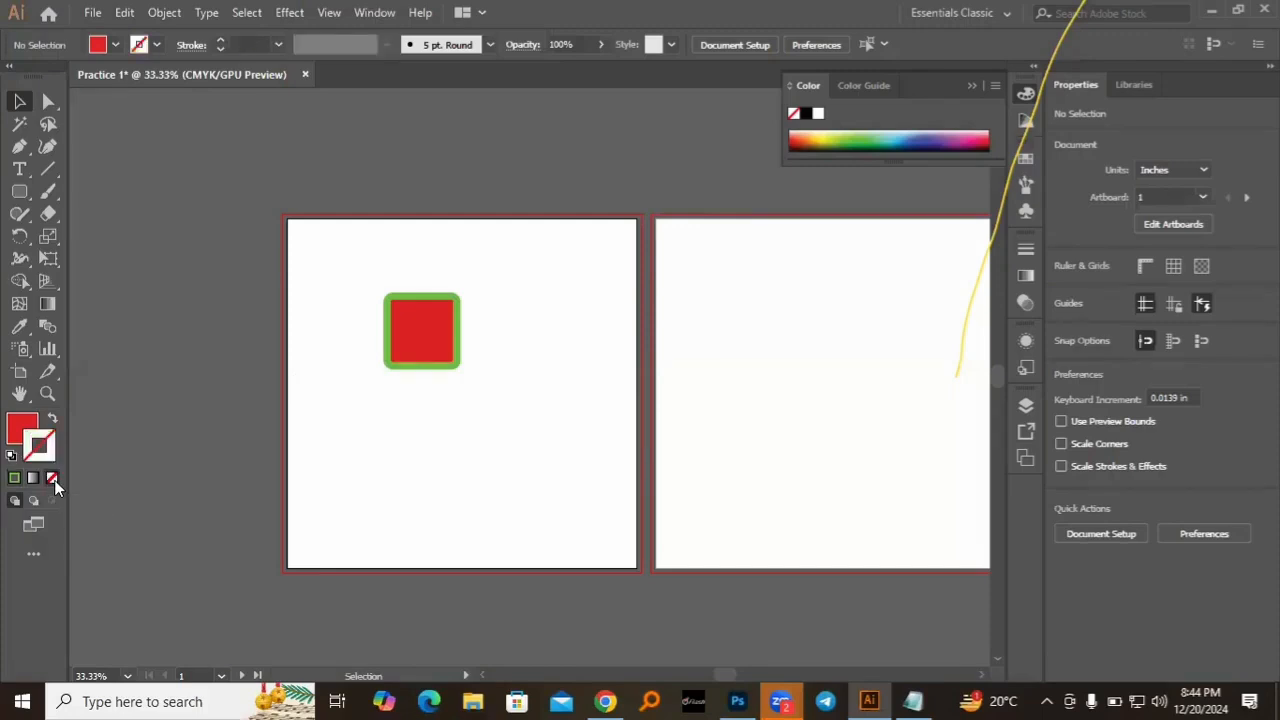
left_click(421, 363)
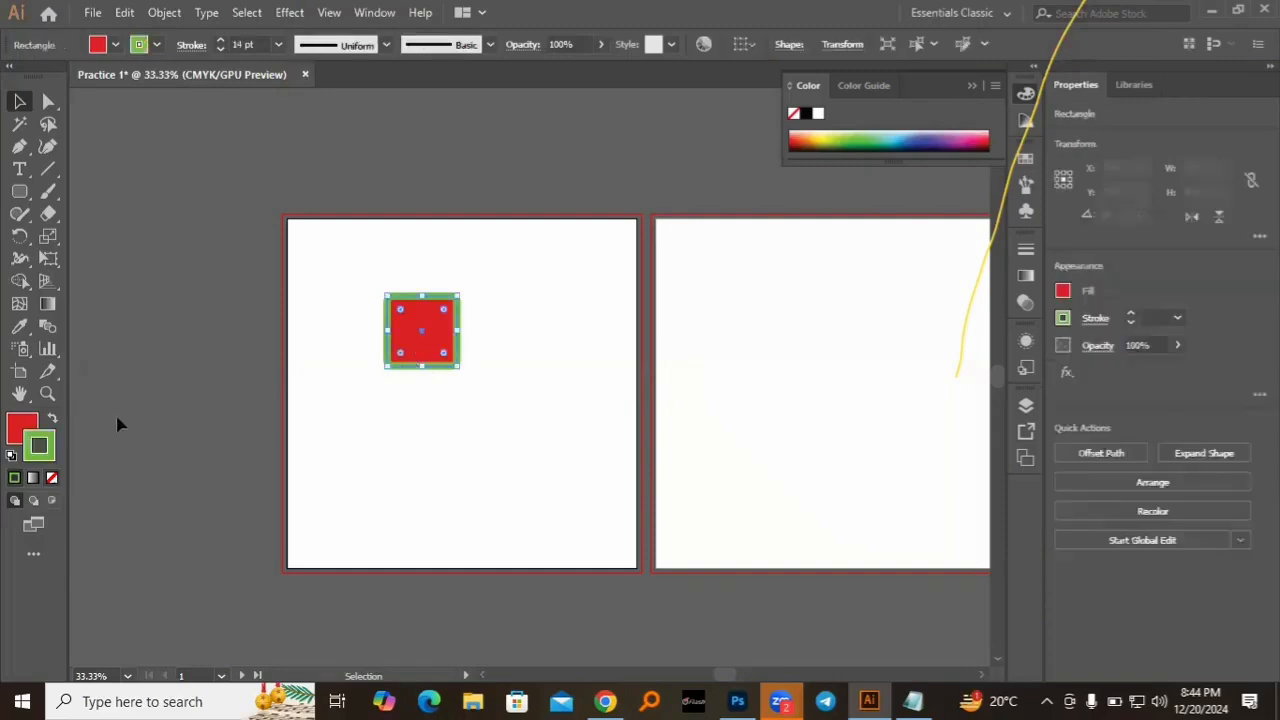
left_click(52, 478)
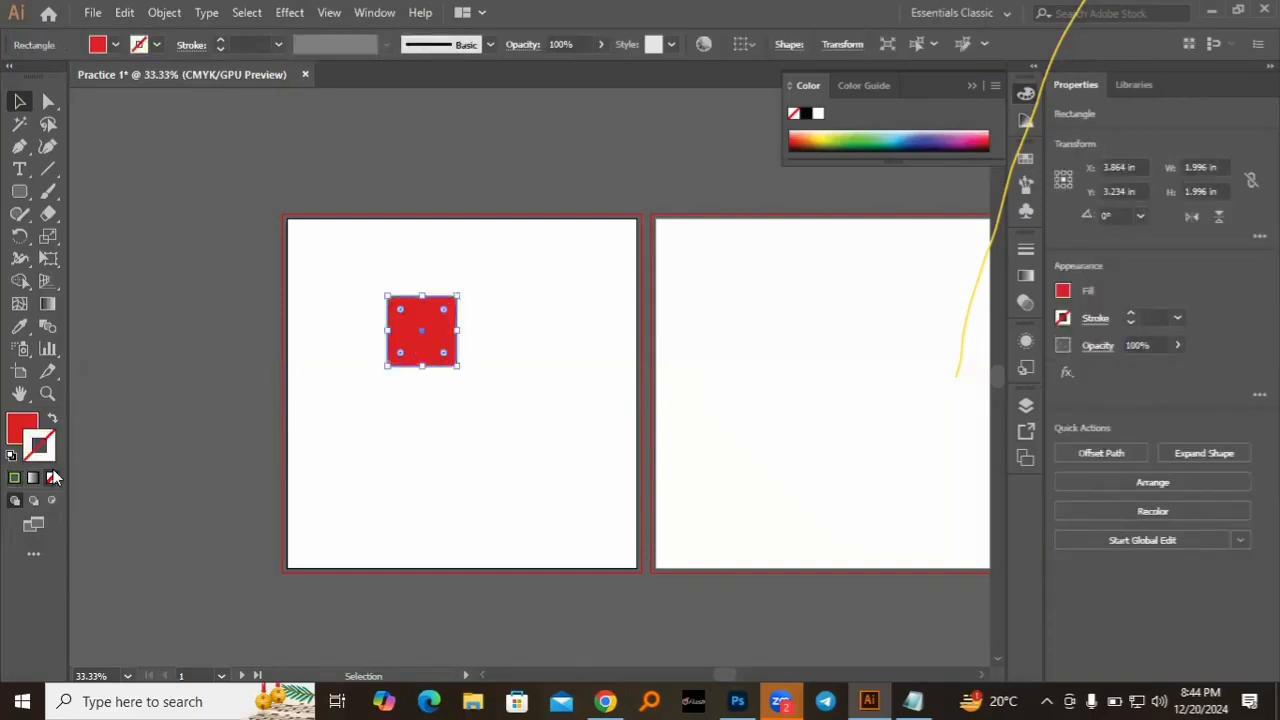
left_click(445, 457)
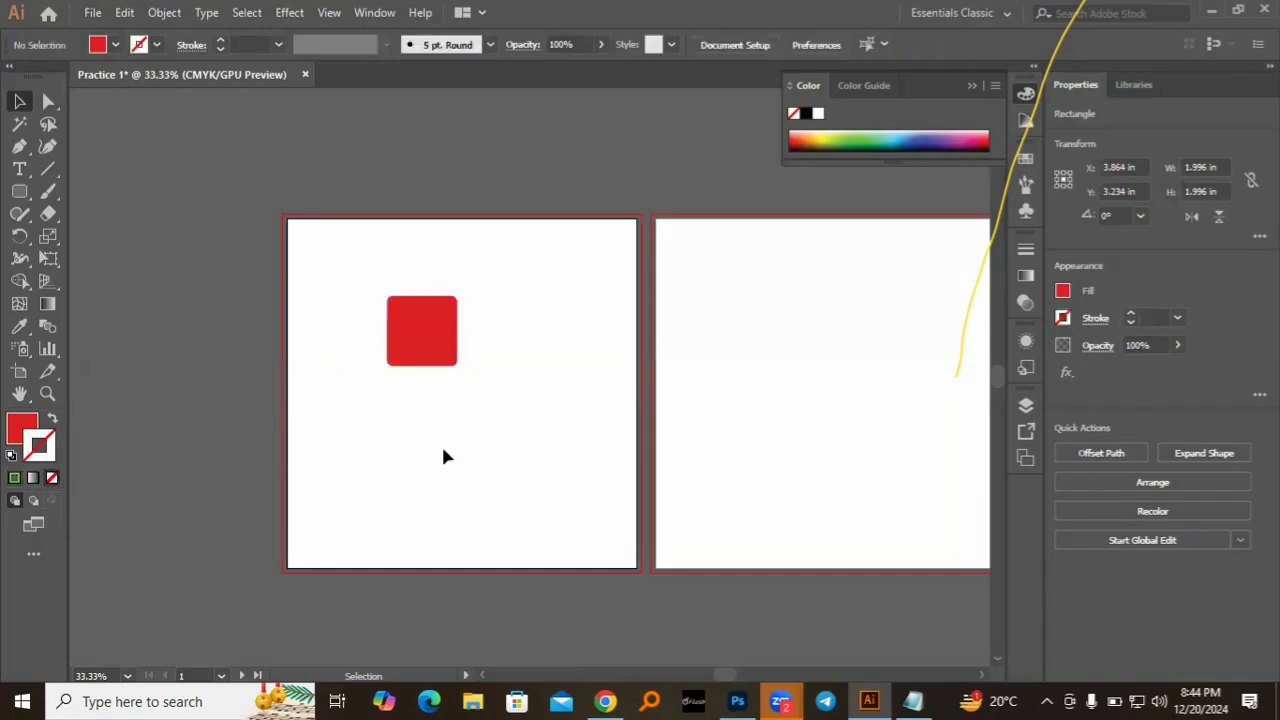
- Set the rounded rectangle's fill to None, then reselect its path and restore the solid red fill
left_click(436, 343)
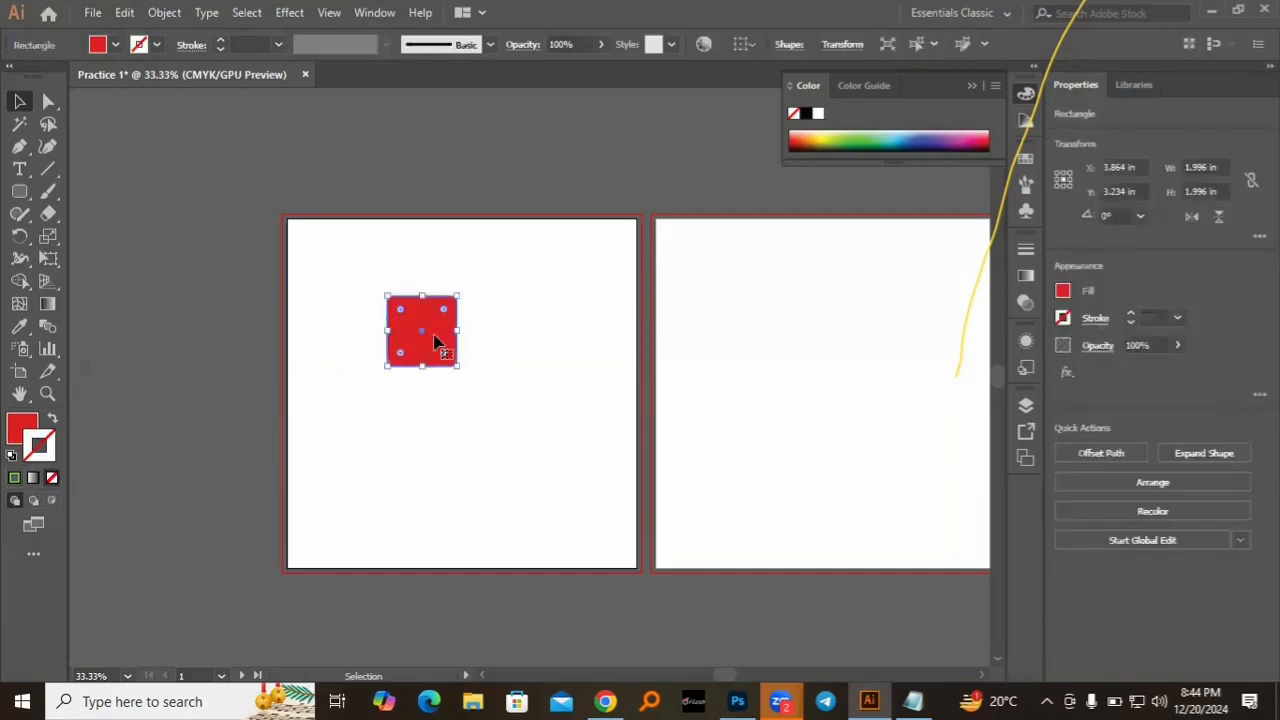
left_click(30, 428)
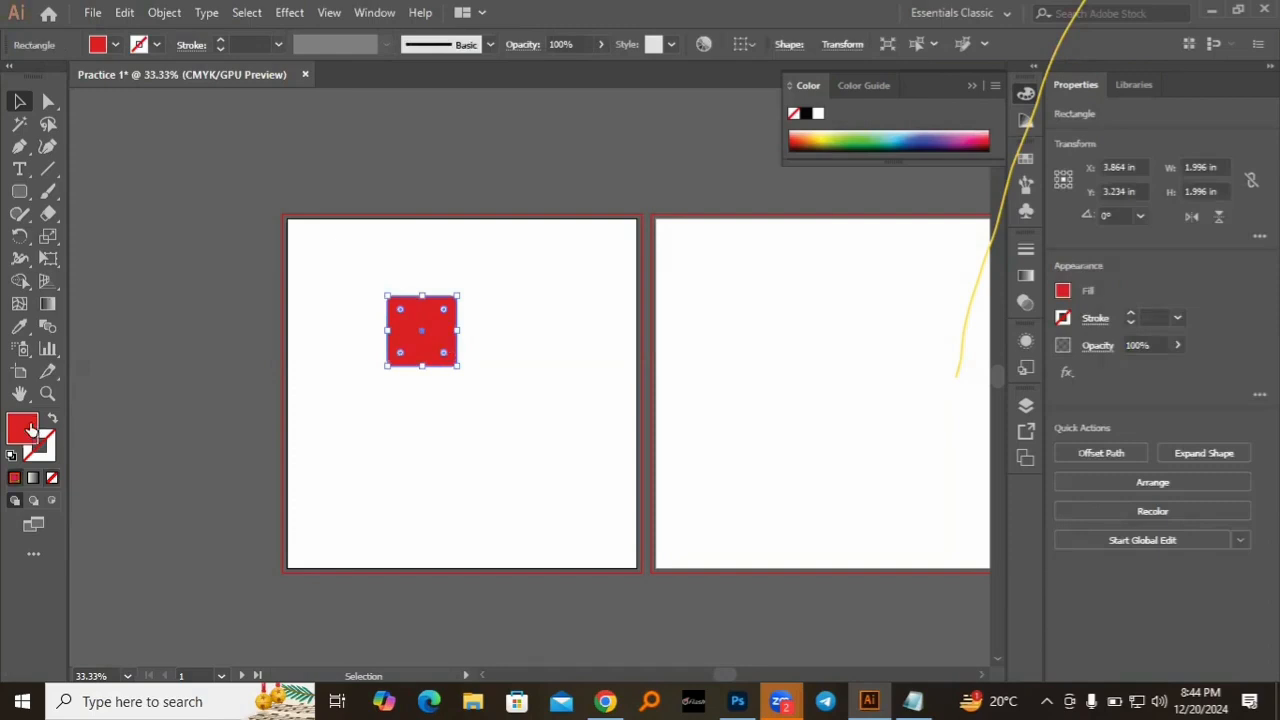
left_click(52, 478)
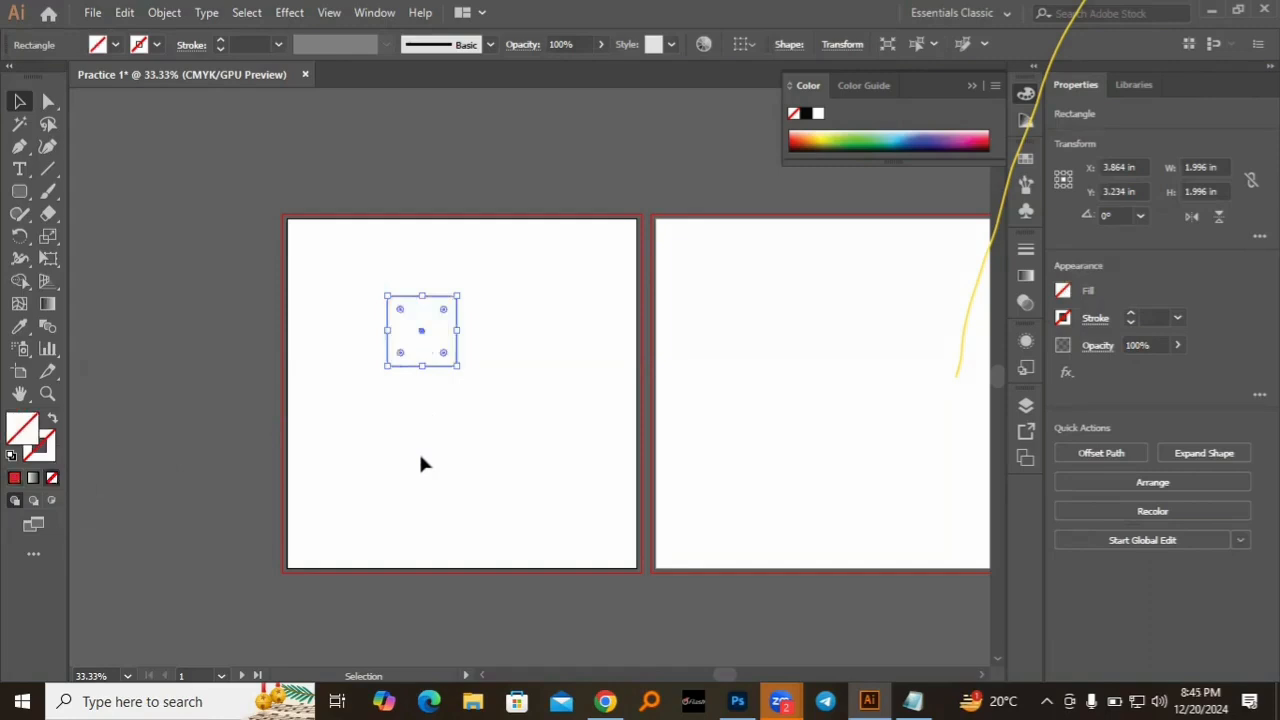
left_click(494, 366)
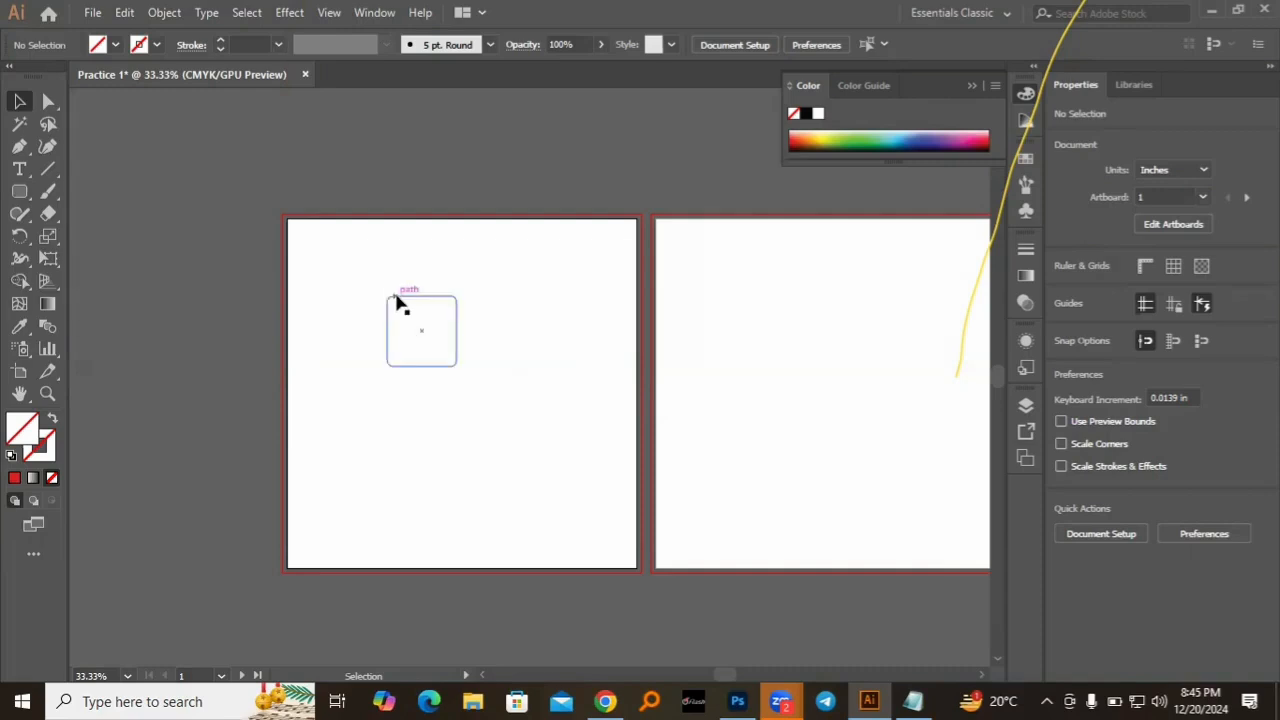
left_click(394, 290)
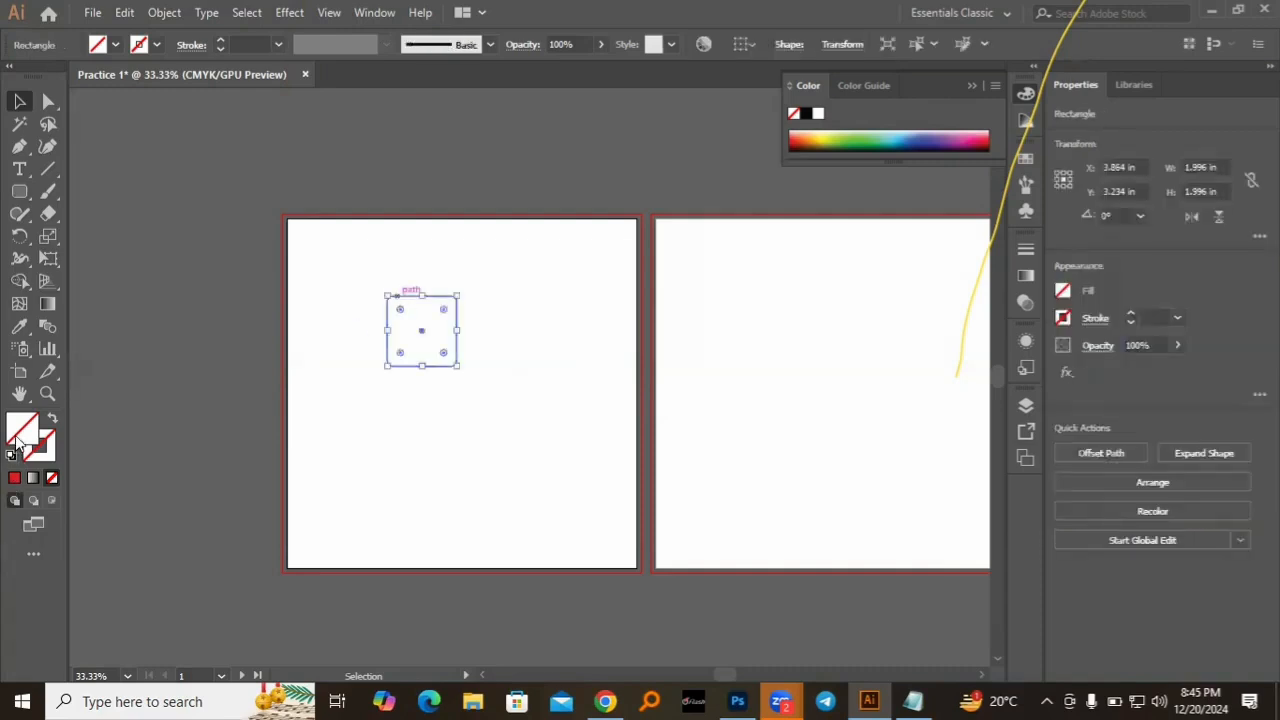
left_click(14, 482)
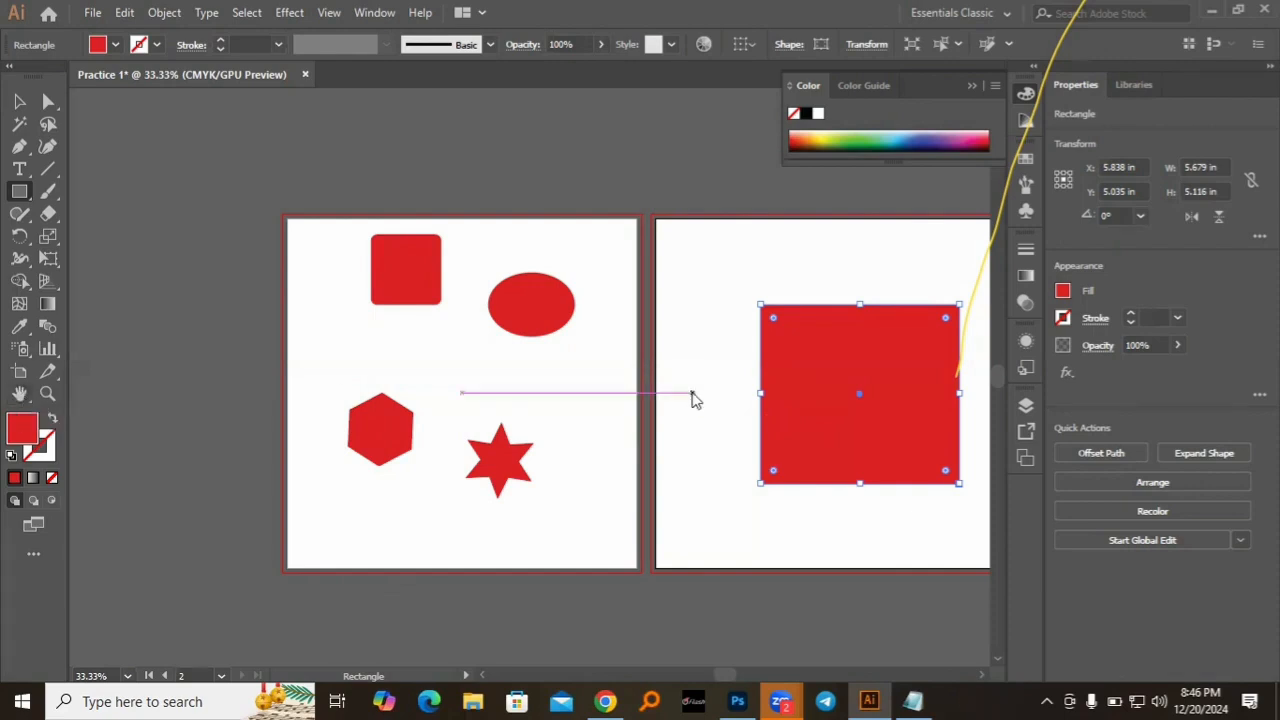
- Try rounding all four corners of the large red rectangle on the second artboard and return them to square
left_click(19, 393)
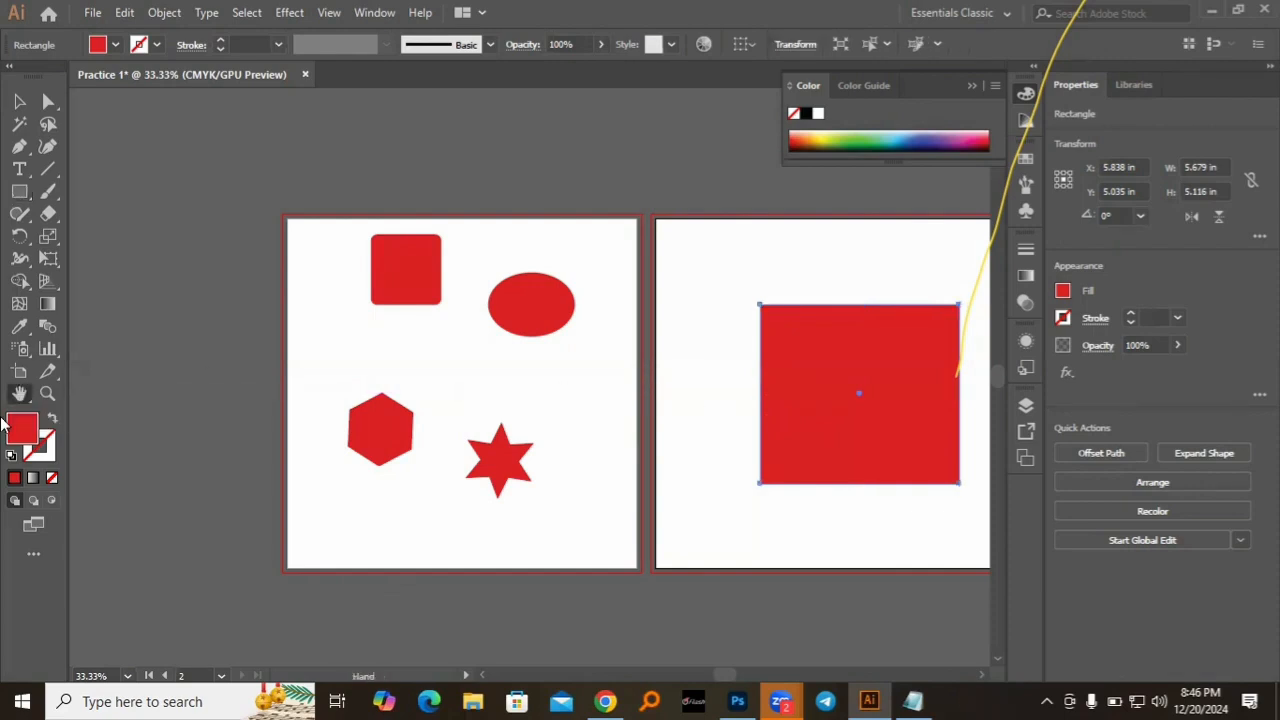
left_click_drag(793, 443, 621, 463)
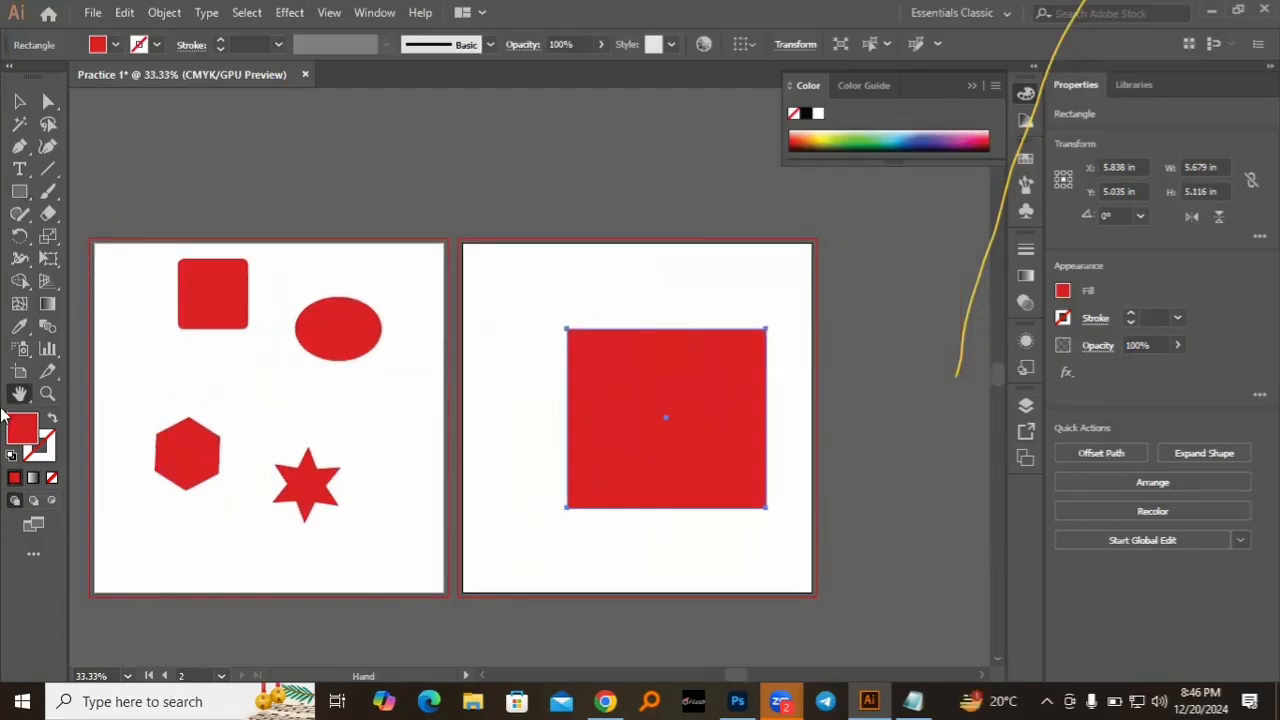
key("ctrl+plus")
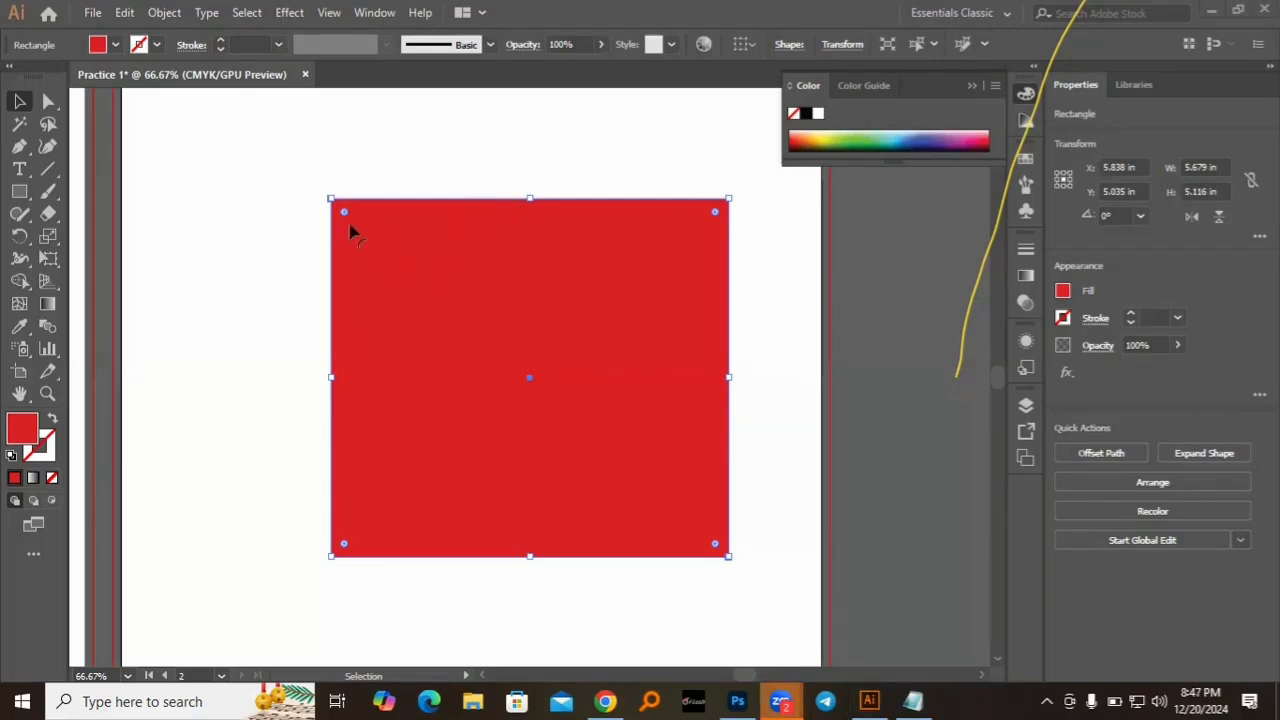
left_click_drag(345, 216, 396, 288)
left_click_drag(466, 385, 242, 160)
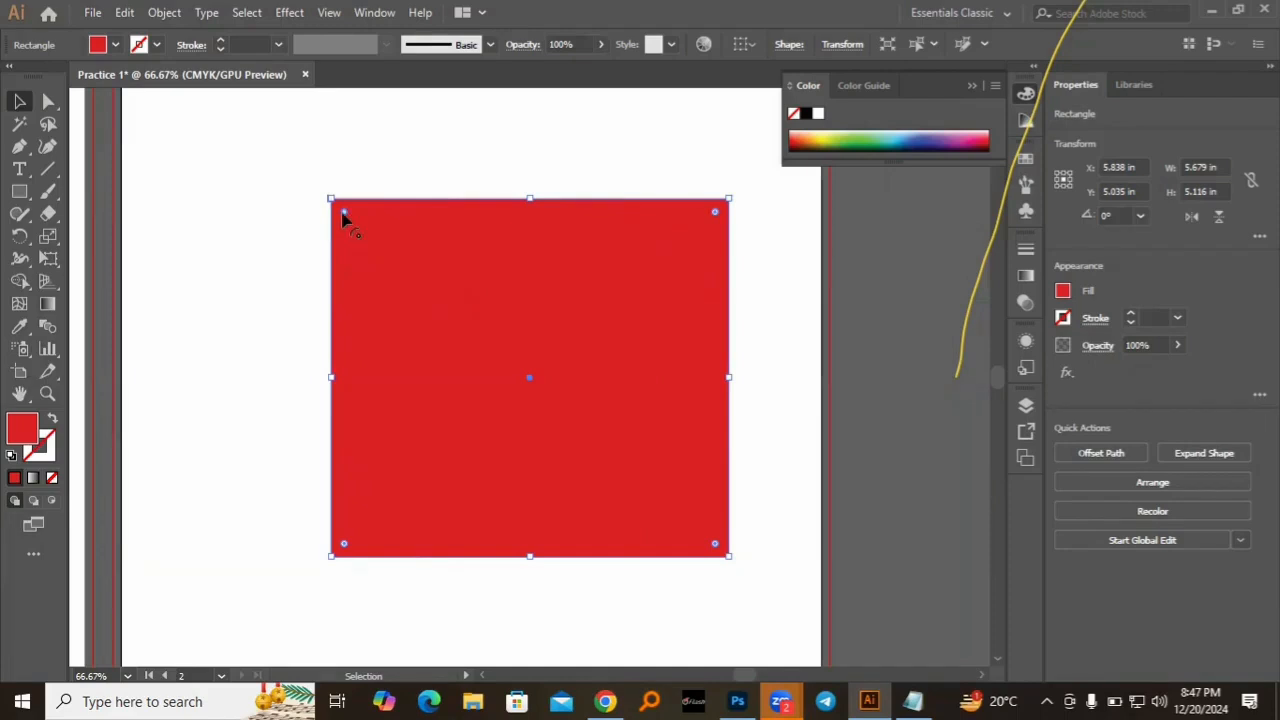
- Round only the upper-left and lower-right corners of the large red rectangle strongly to form a leaf shape
left_click_drag(346, 209, 557, 453)
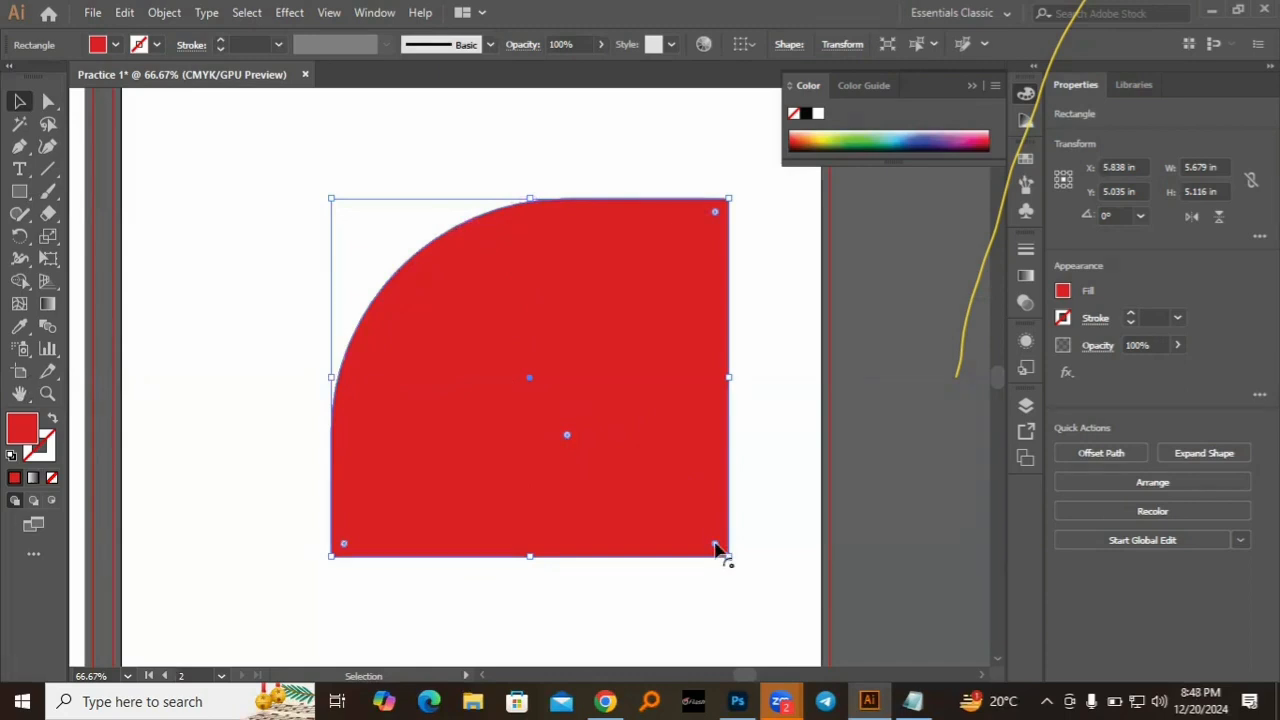
left_click_drag(716, 545, 444, 218)
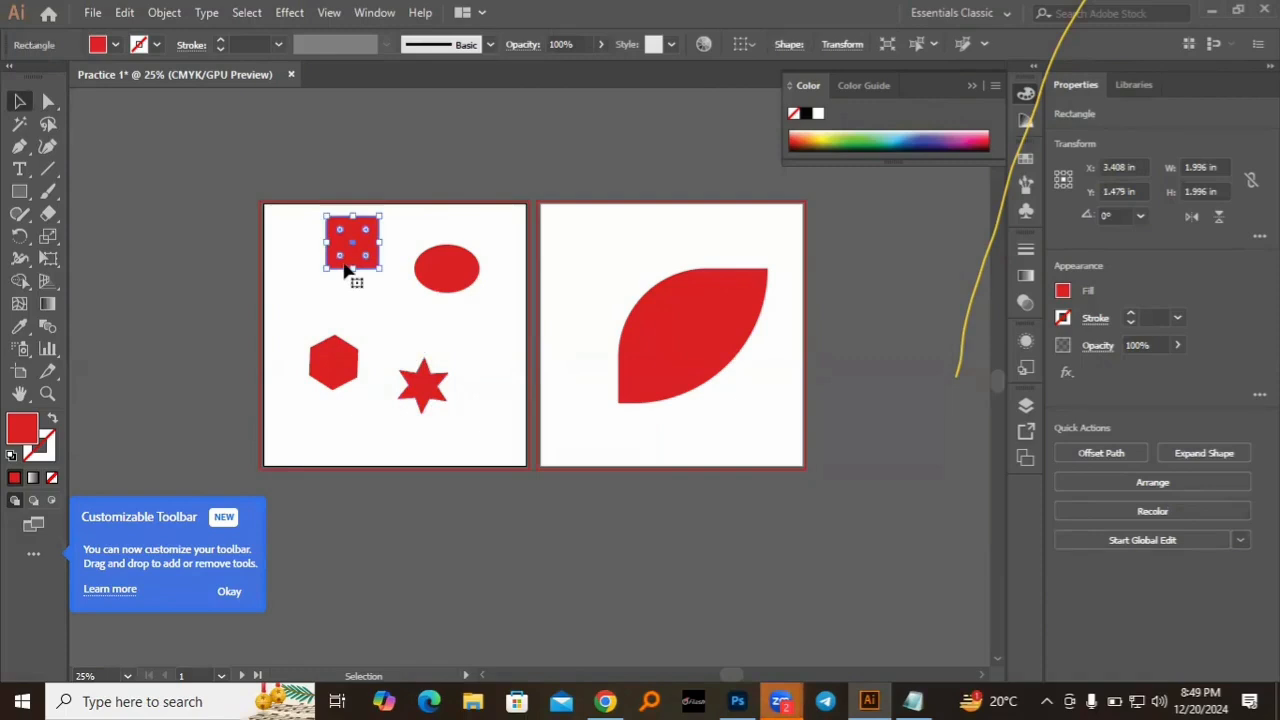
- Select the rounded square, ellipse, hexagon and star on the first artboard and group them
left_click(286, 240)
left_click_drag(295, 232, 486, 421)
left_click_drag(287, 217, 487, 425)
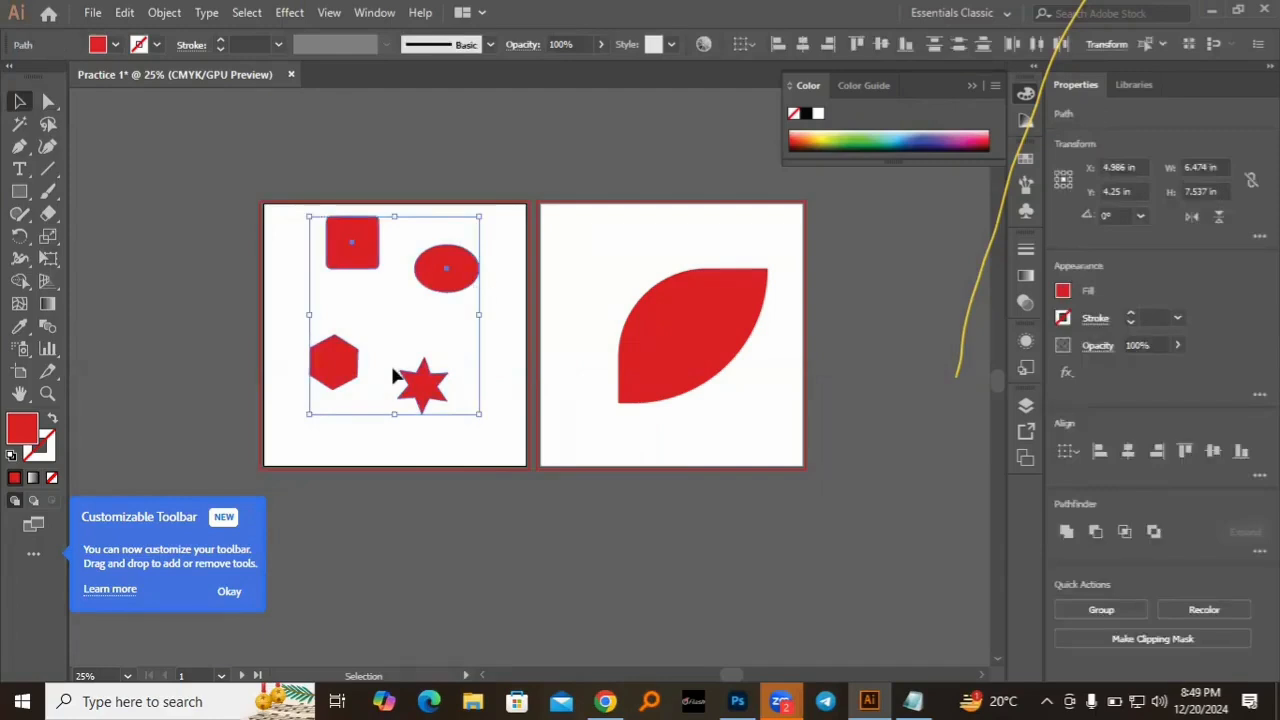
left_click_drag(397, 375, 399, 376)
key("ctrl+g")
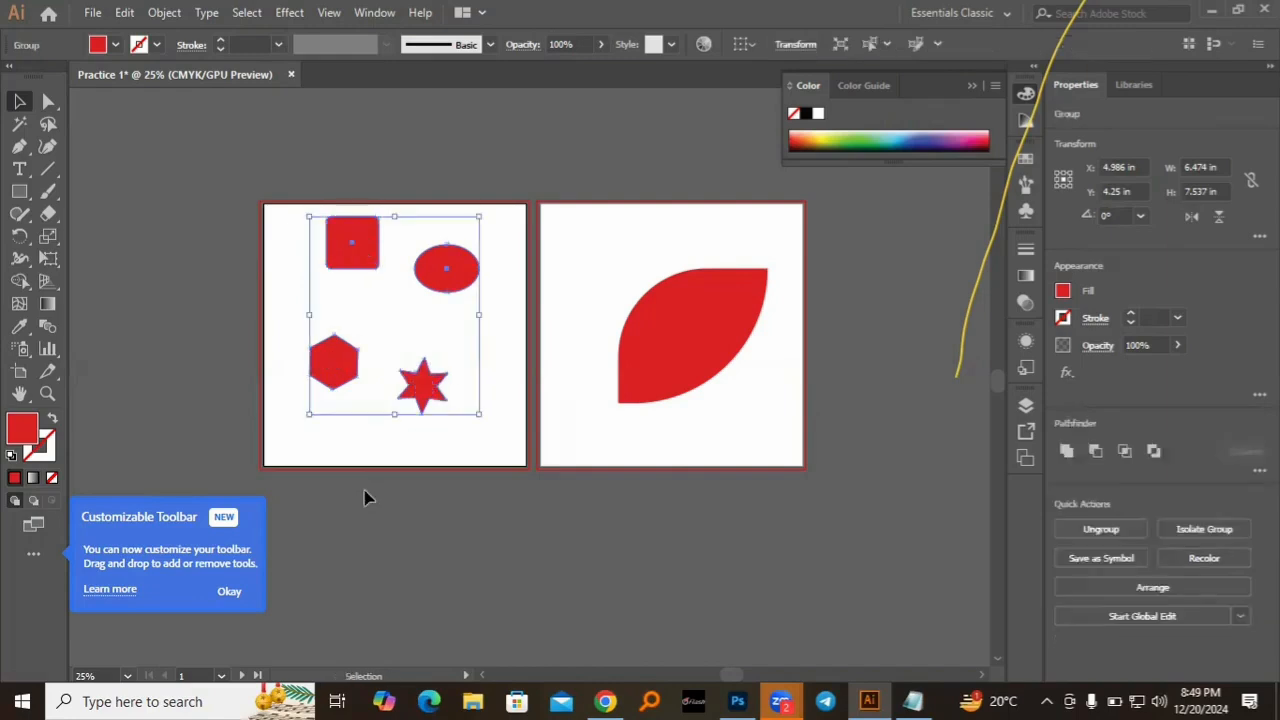
- Examine how the Selection tool treats the grouped shapes by selecting the rounded square and the ellipse and deselecting them
left_click(293, 308)
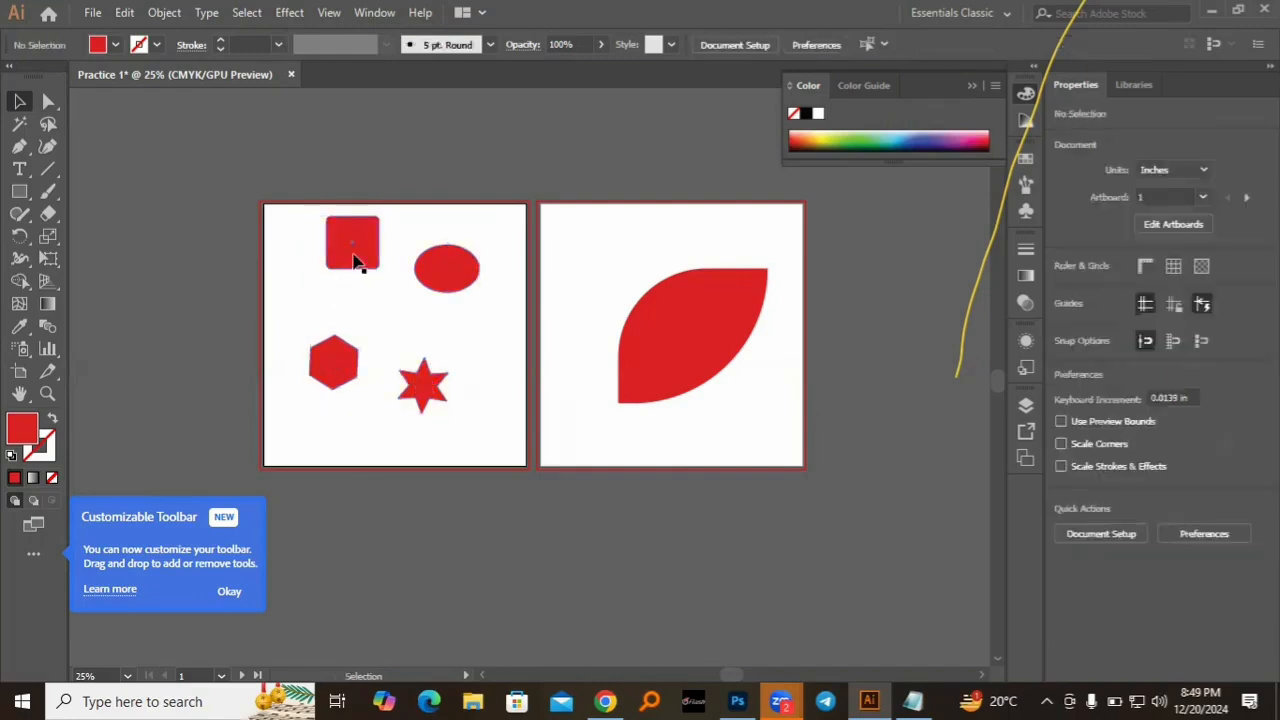
left_click(355, 260)
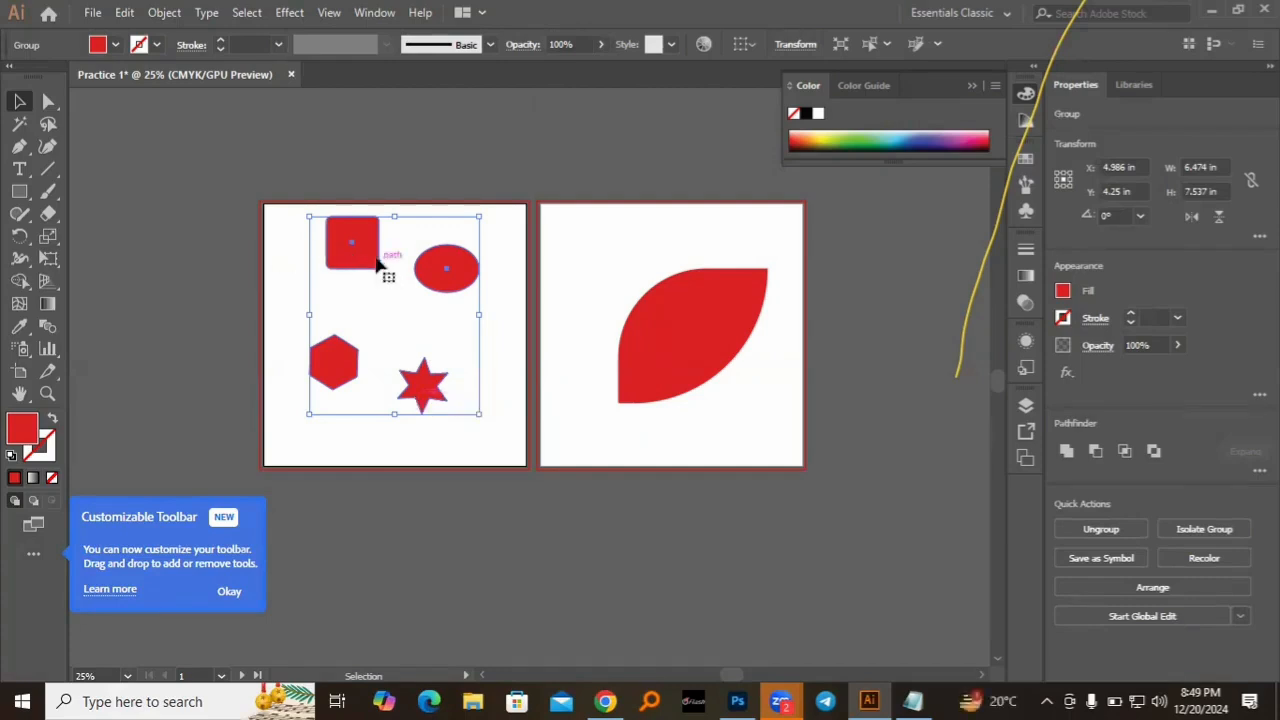
left_click(274, 287)
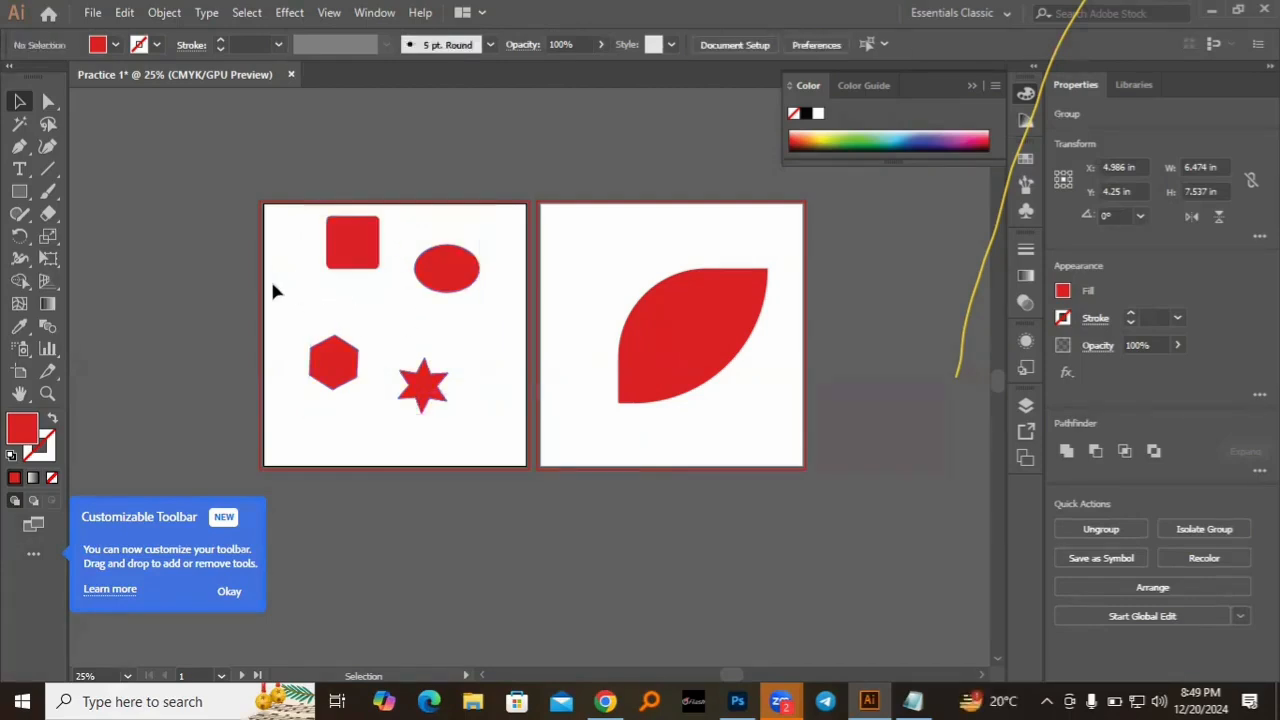
left_click(354, 255)
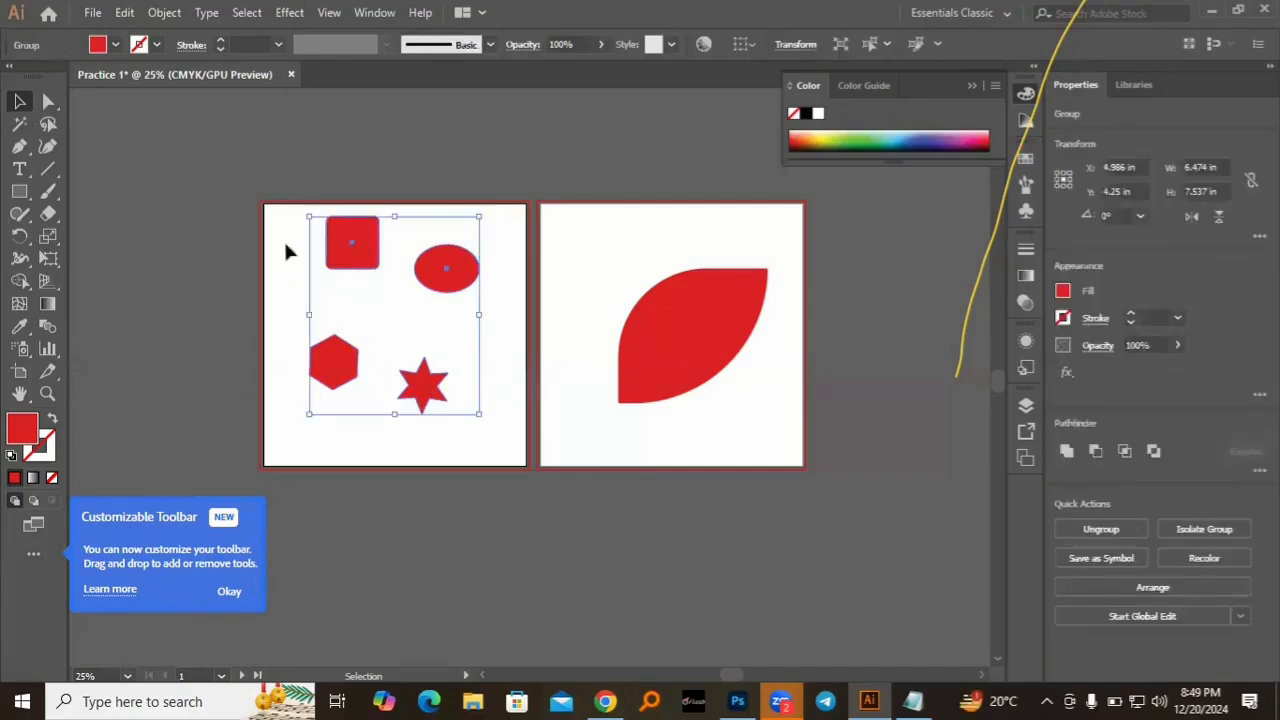
left_click(285, 250)
left_click(338, 246)
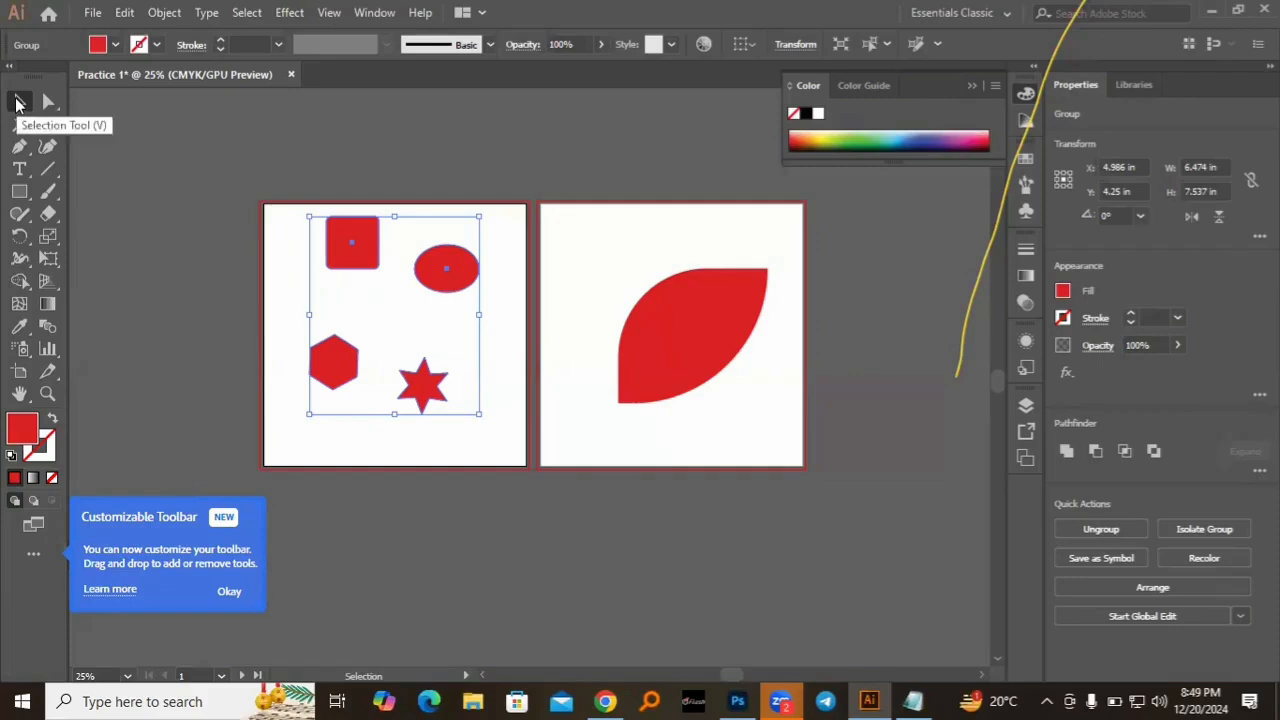
left_click(284, 257)
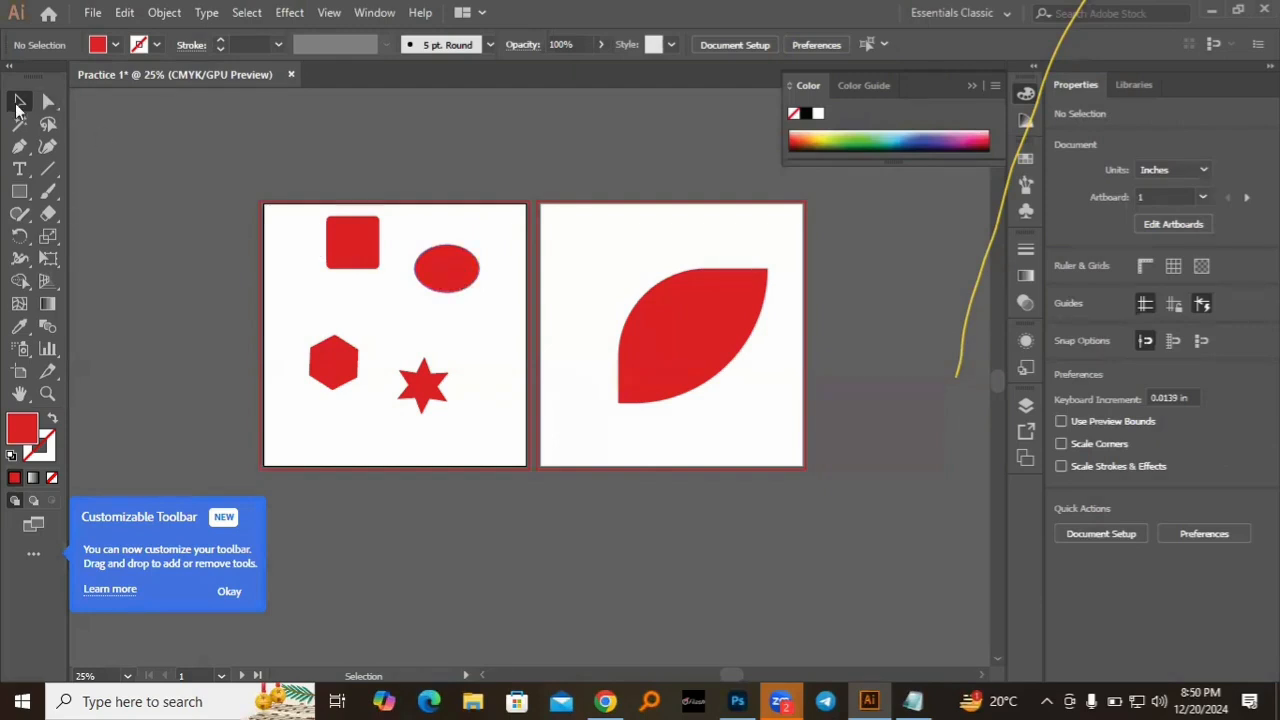
left_click(449, 280)
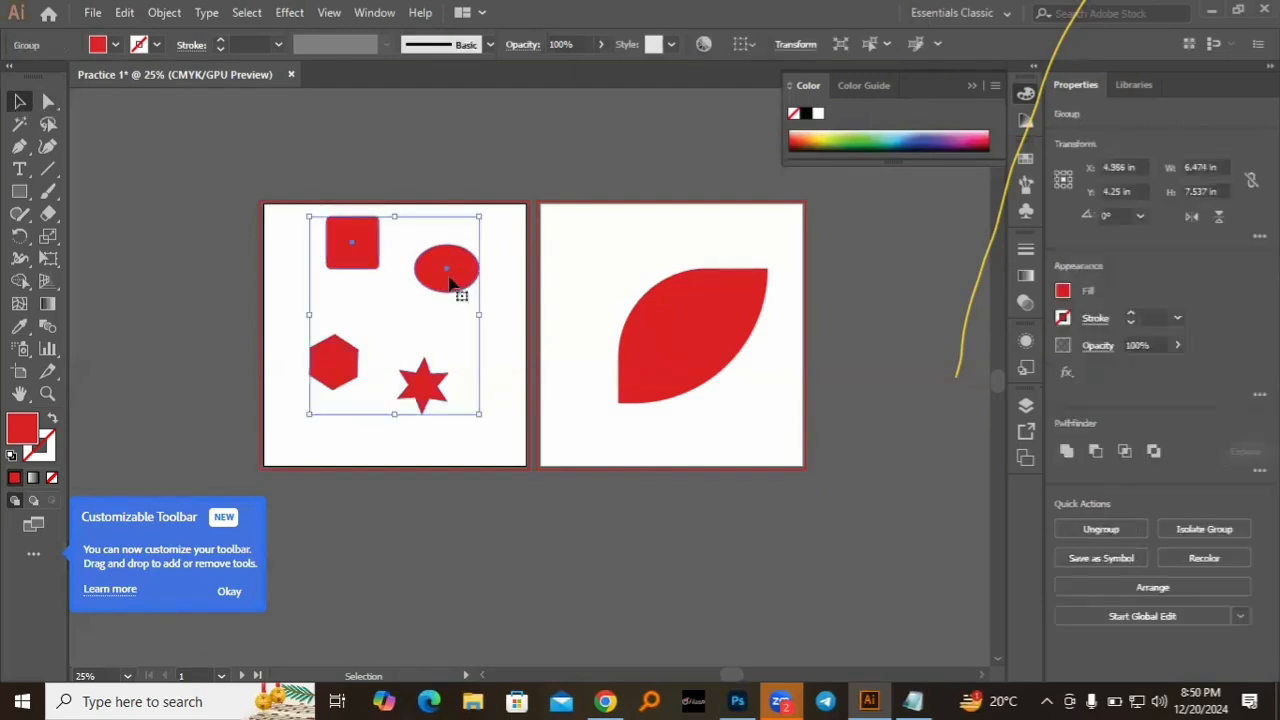
left_click(272, 163)
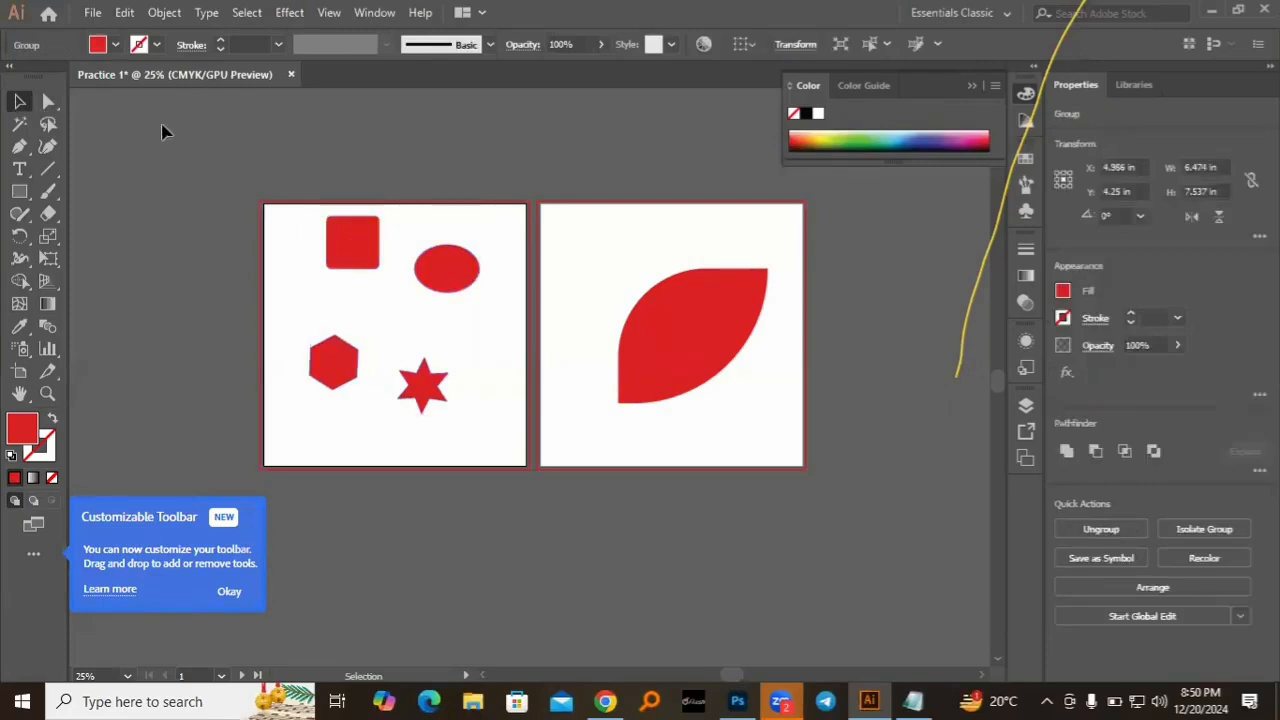
- Use the Direct Selection tool to pick only the ellipse inside the group and fill it with dark blue
left_click(50, 100)
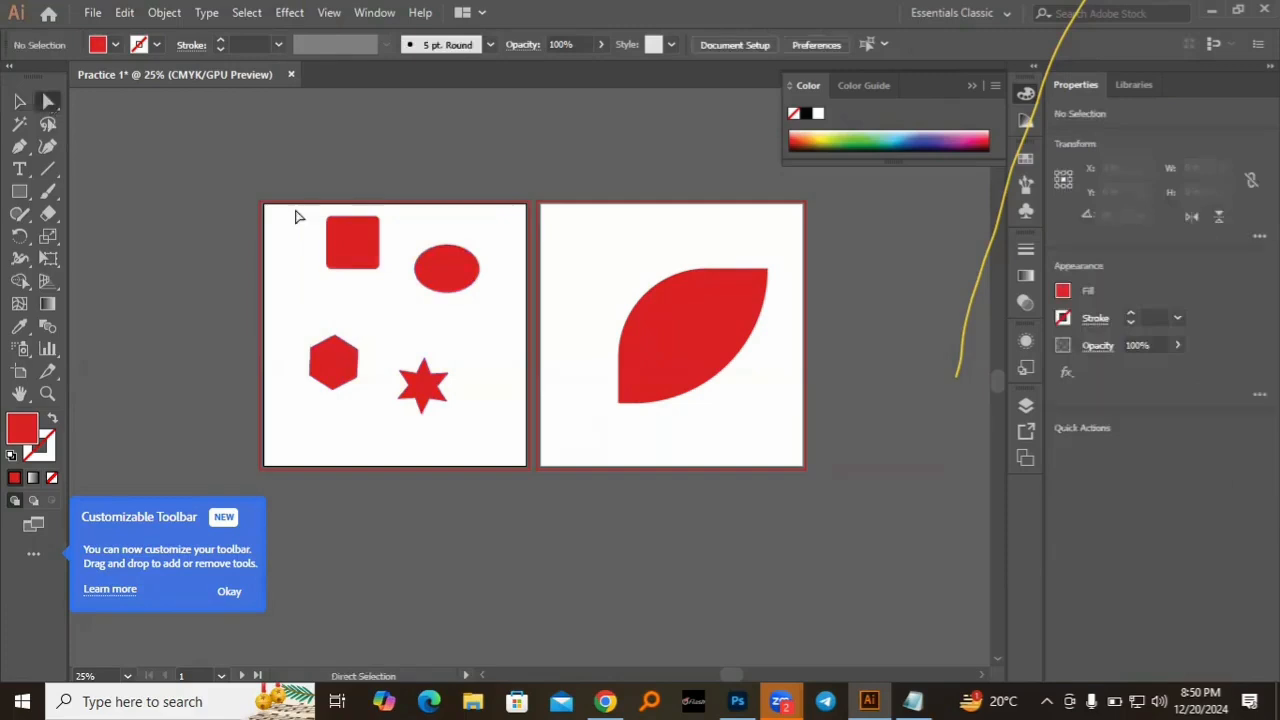
left_click(452, 272)
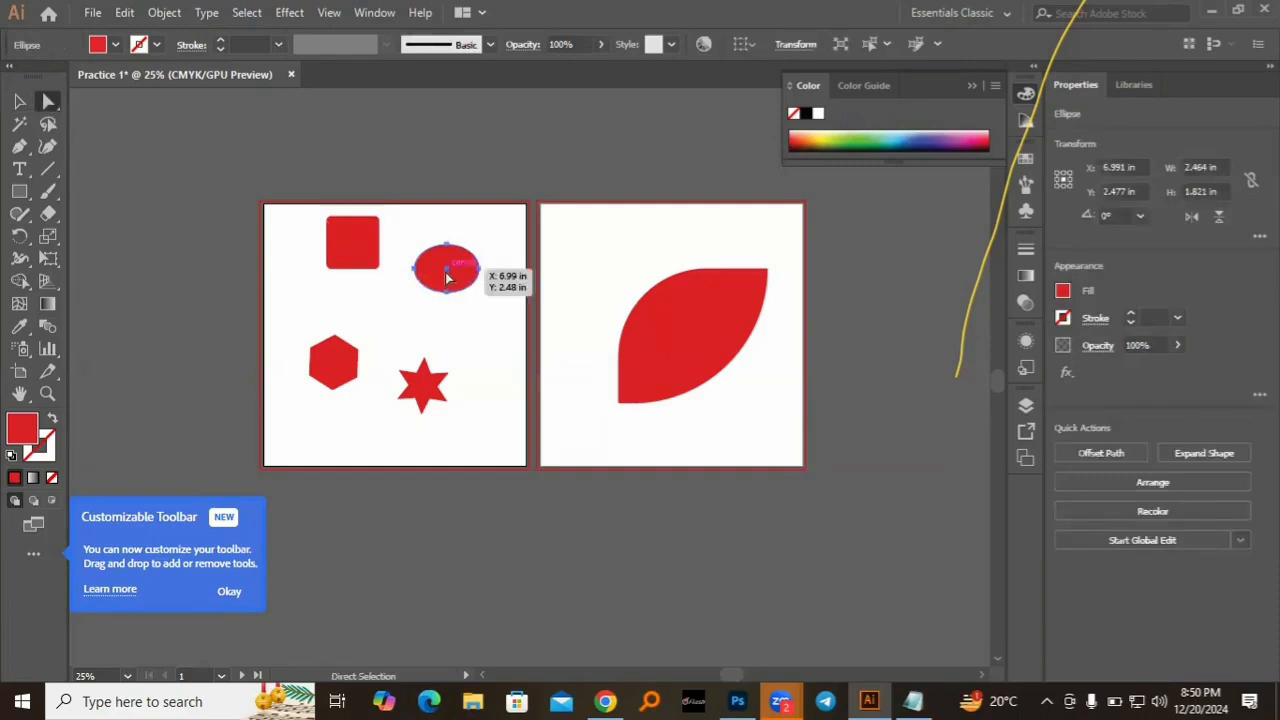
double_click(24, 432)
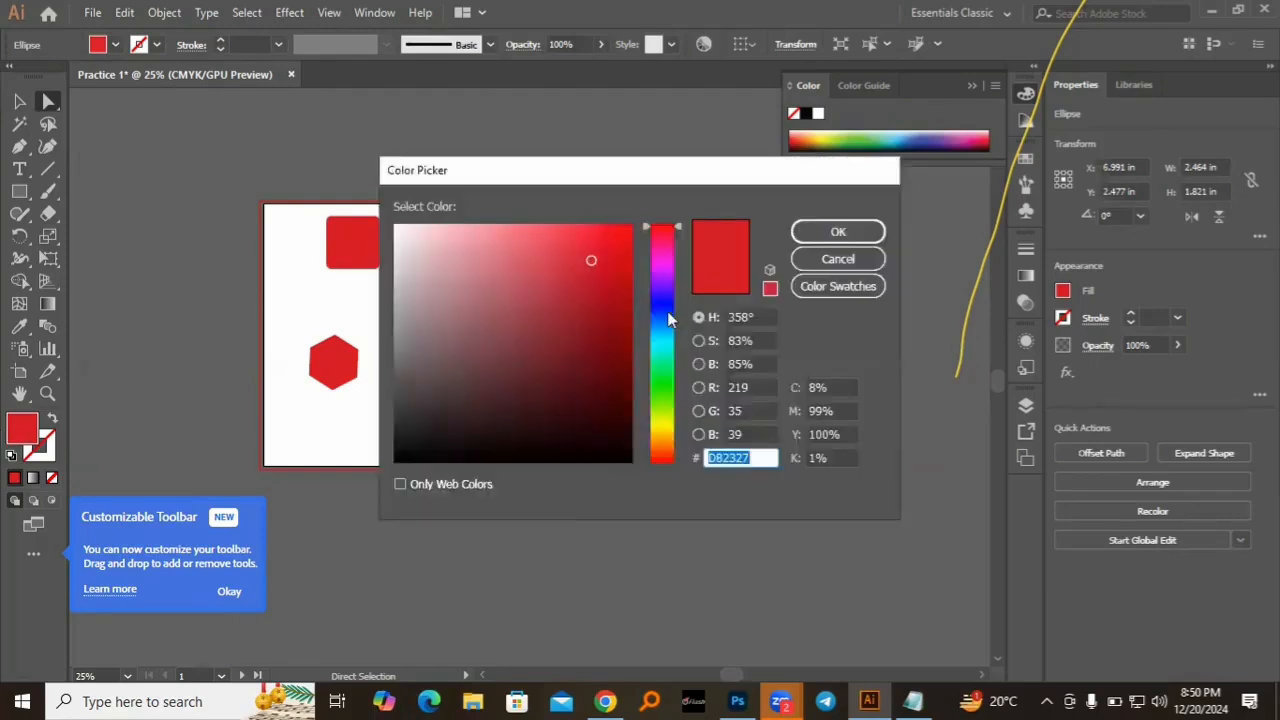
left_click(668, 316)
left_click(613, 296)
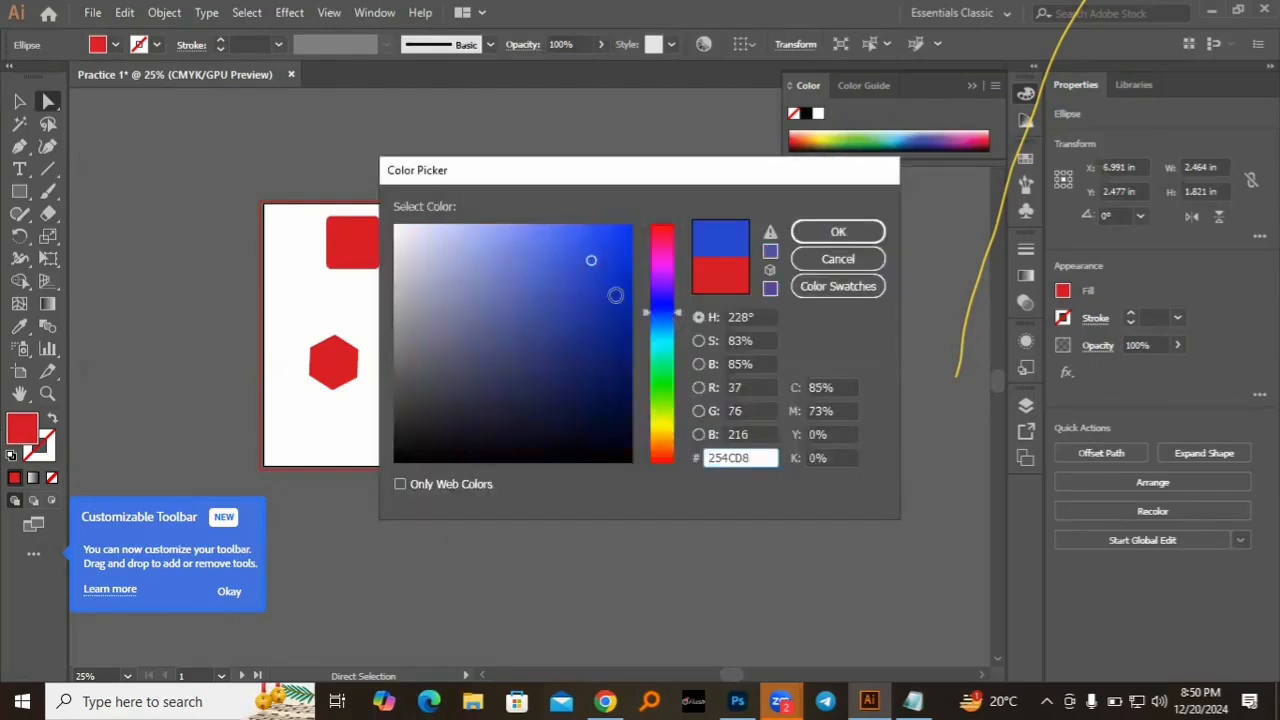
left_click(853, 237)
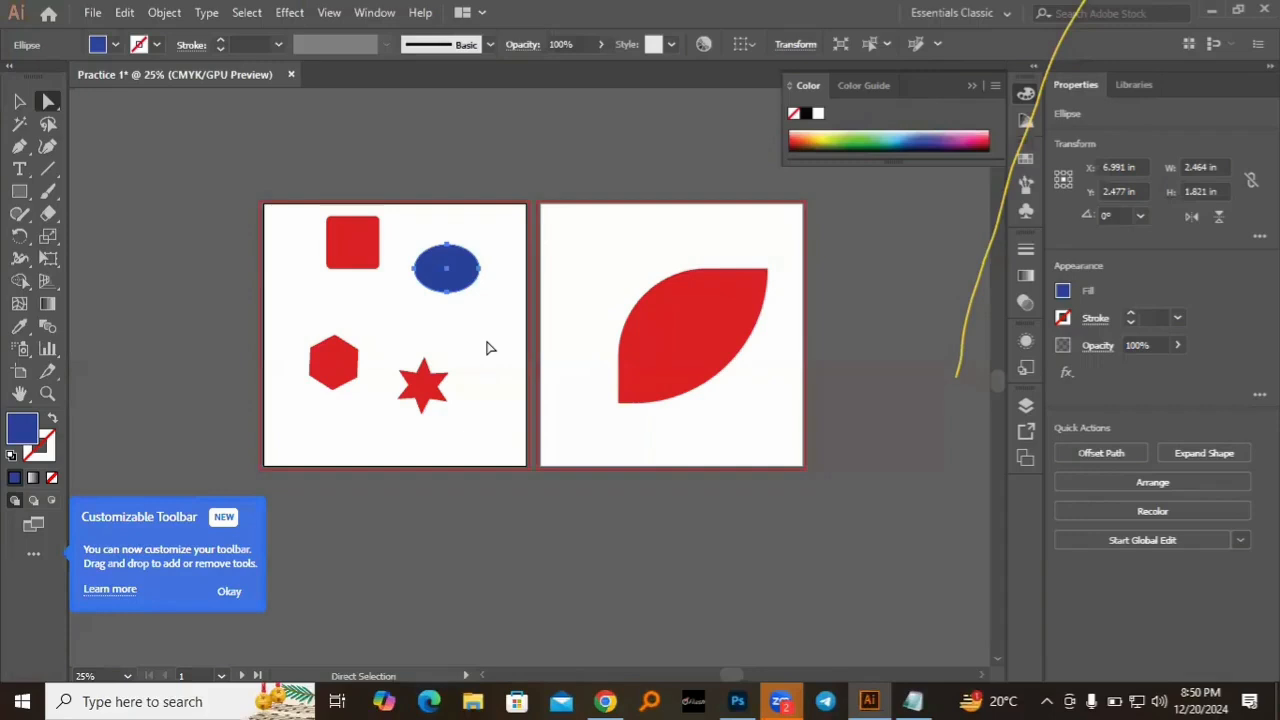
left_click(312, 294)
- Ungroup the four shapes on the first artboard and select the rounded square, hexagon and star individually
key("v")
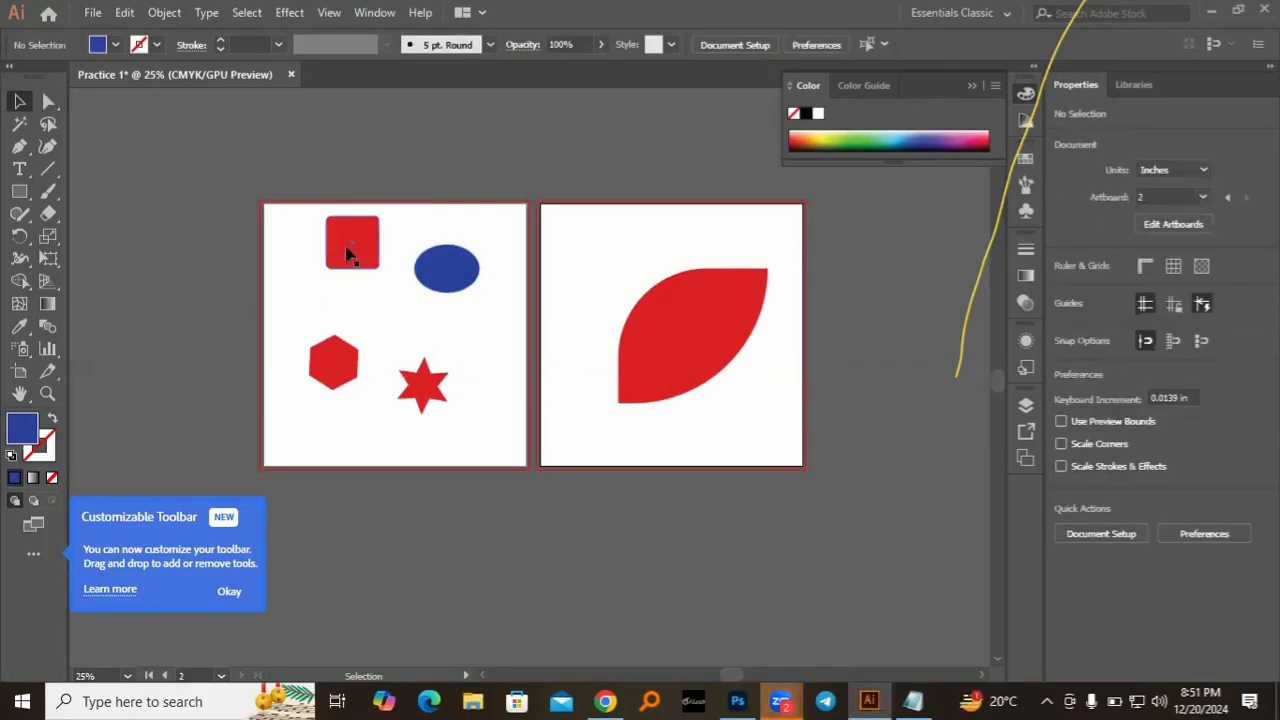
left_click(346, 254)
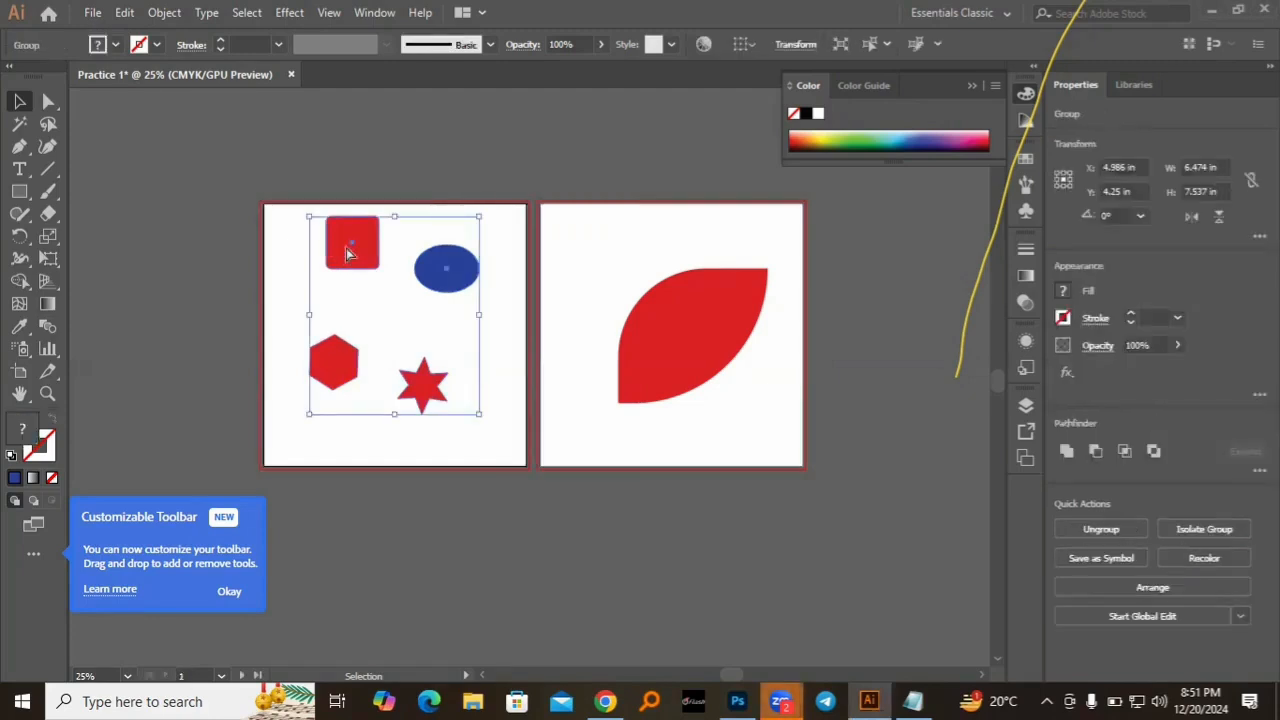
key("ctrl+shift+g")
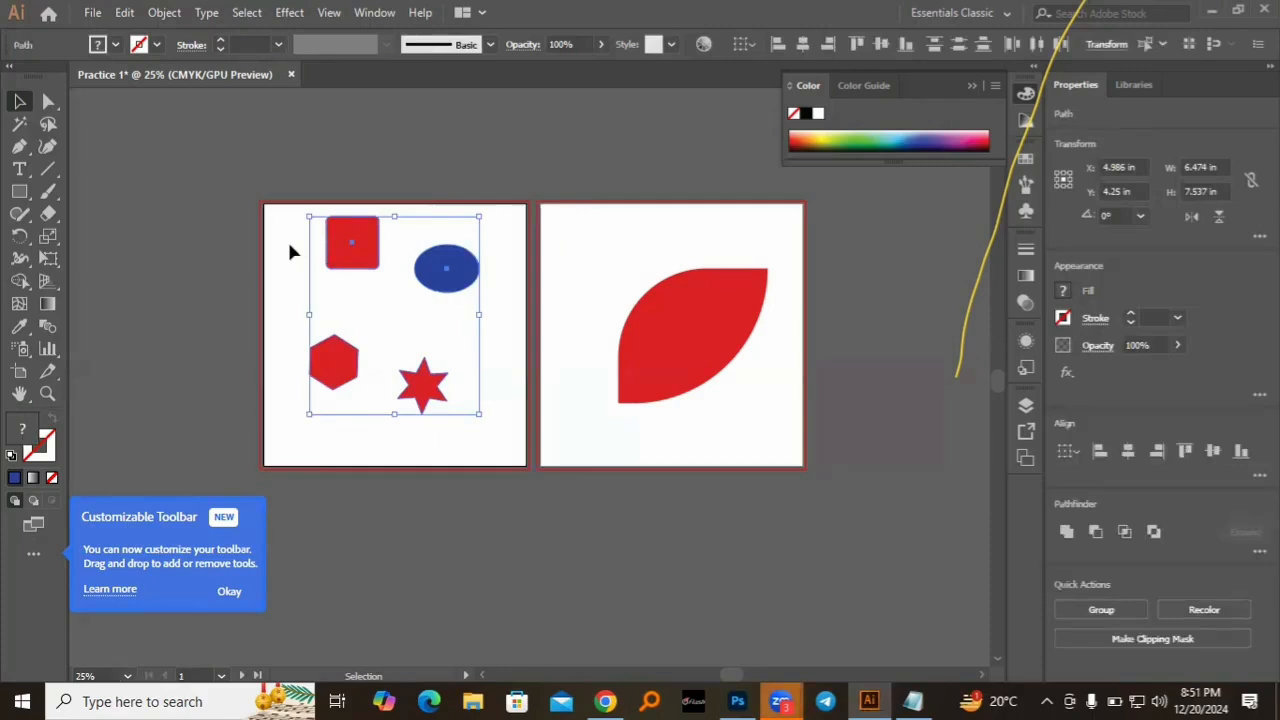
left_click(290, 252)
left_click(343, 265)
left_click(342, 384)
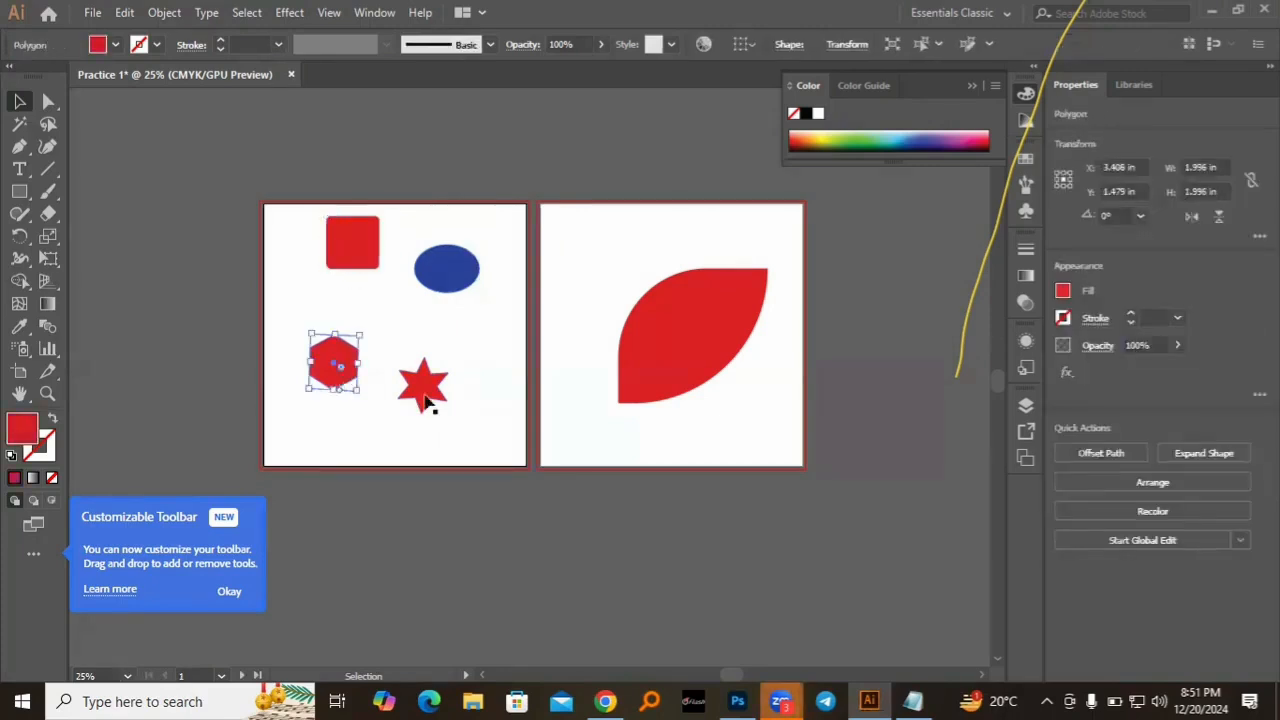
left_click(425, 400)
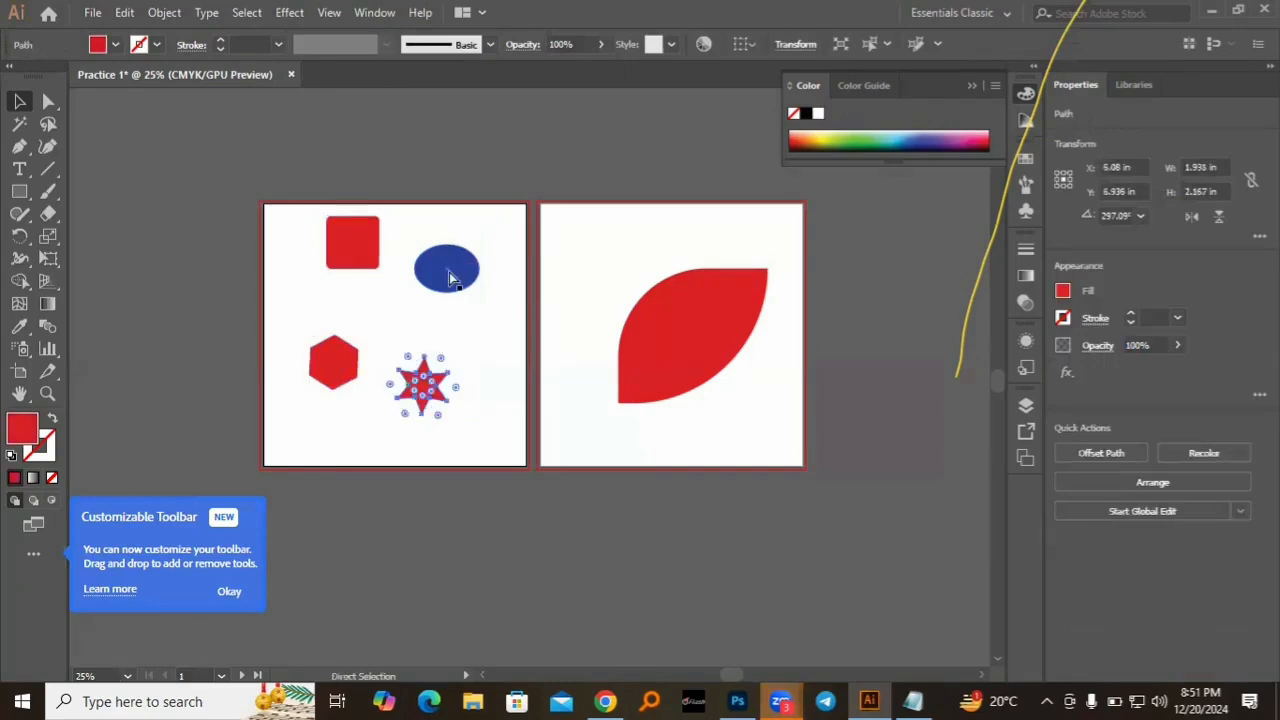
- Select the rounded square, ellipse, hexagon and star together and group them again
key("ctrl+a")
left_click(278, 240)
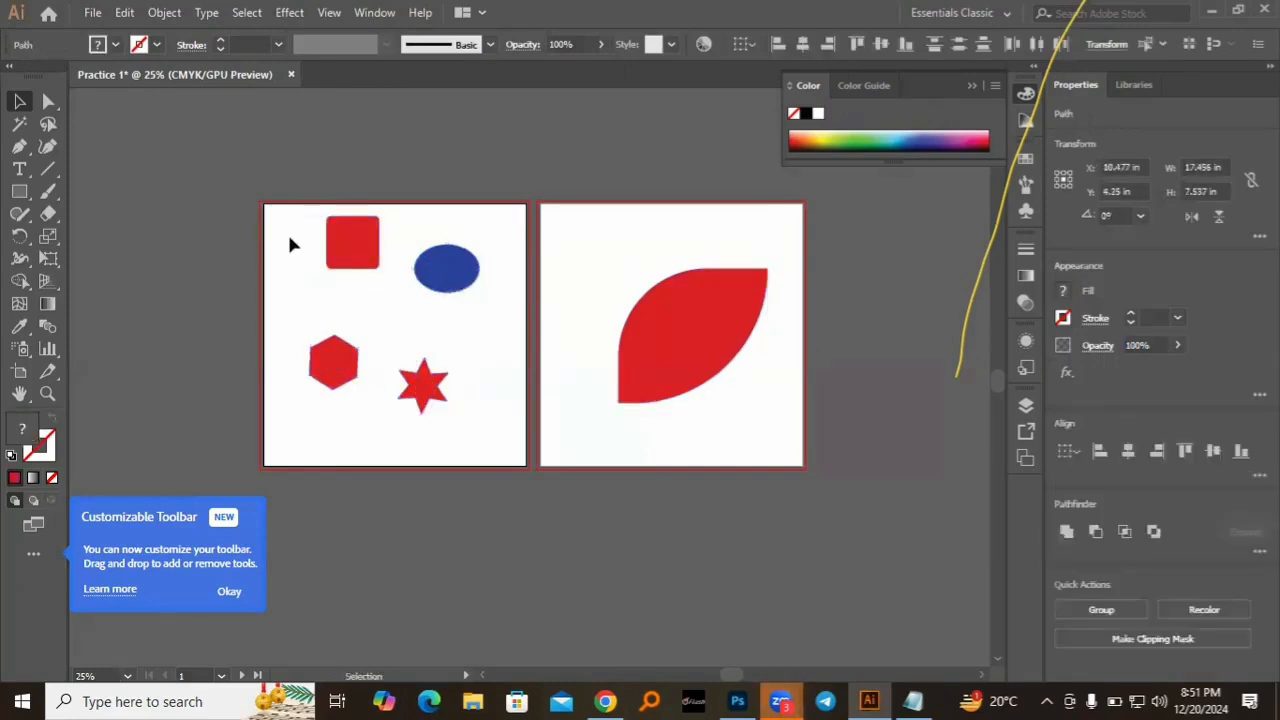
left_click_drag(295, 237, 494, 451)
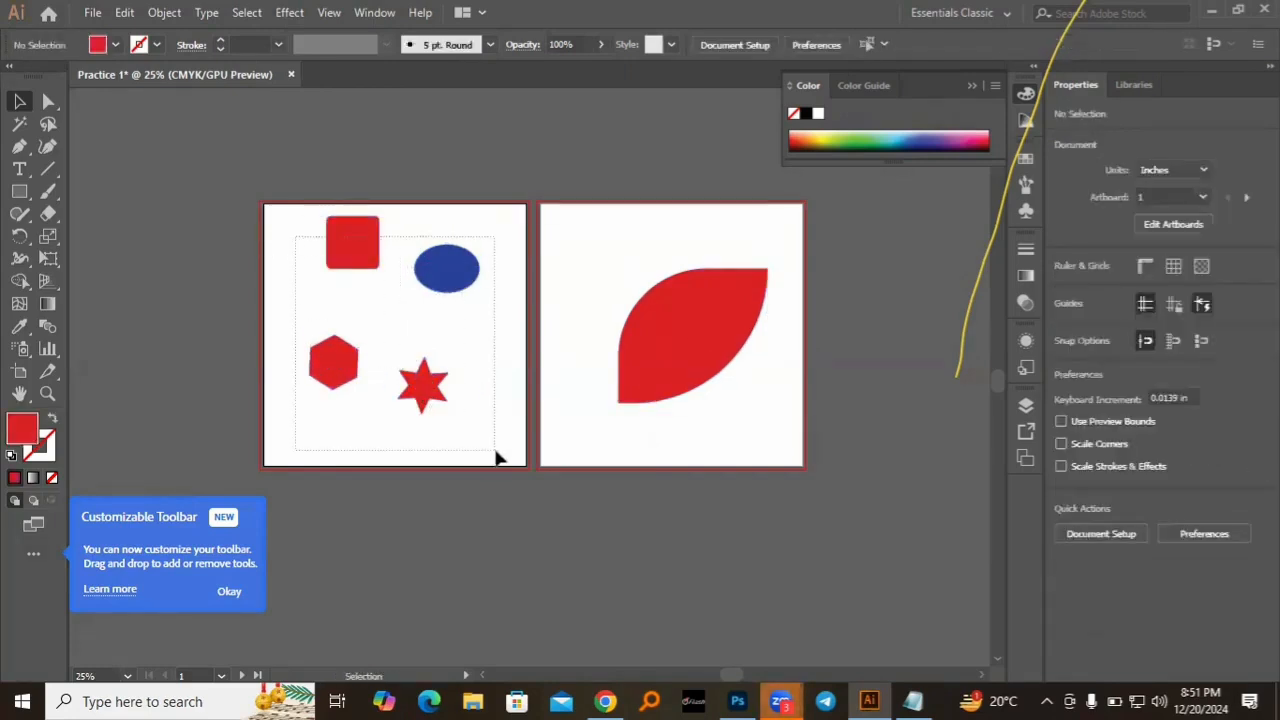
key("ctrl+g")
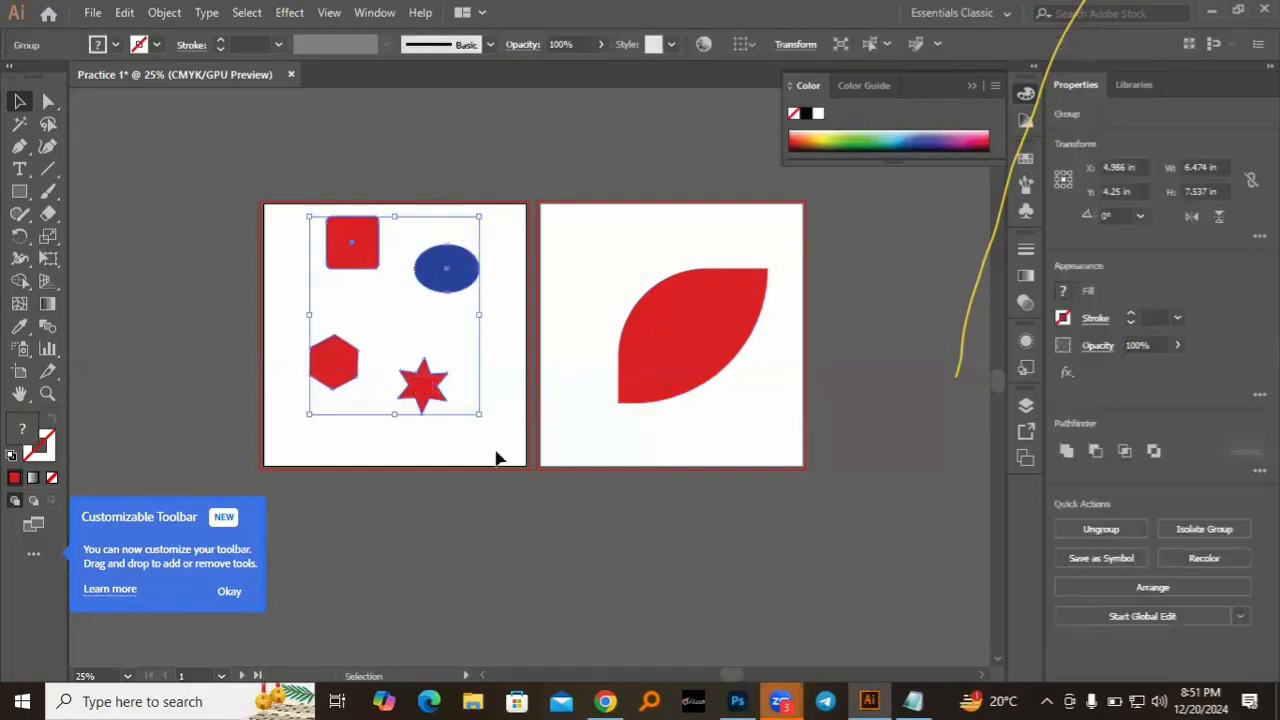
left_click(514, 392)
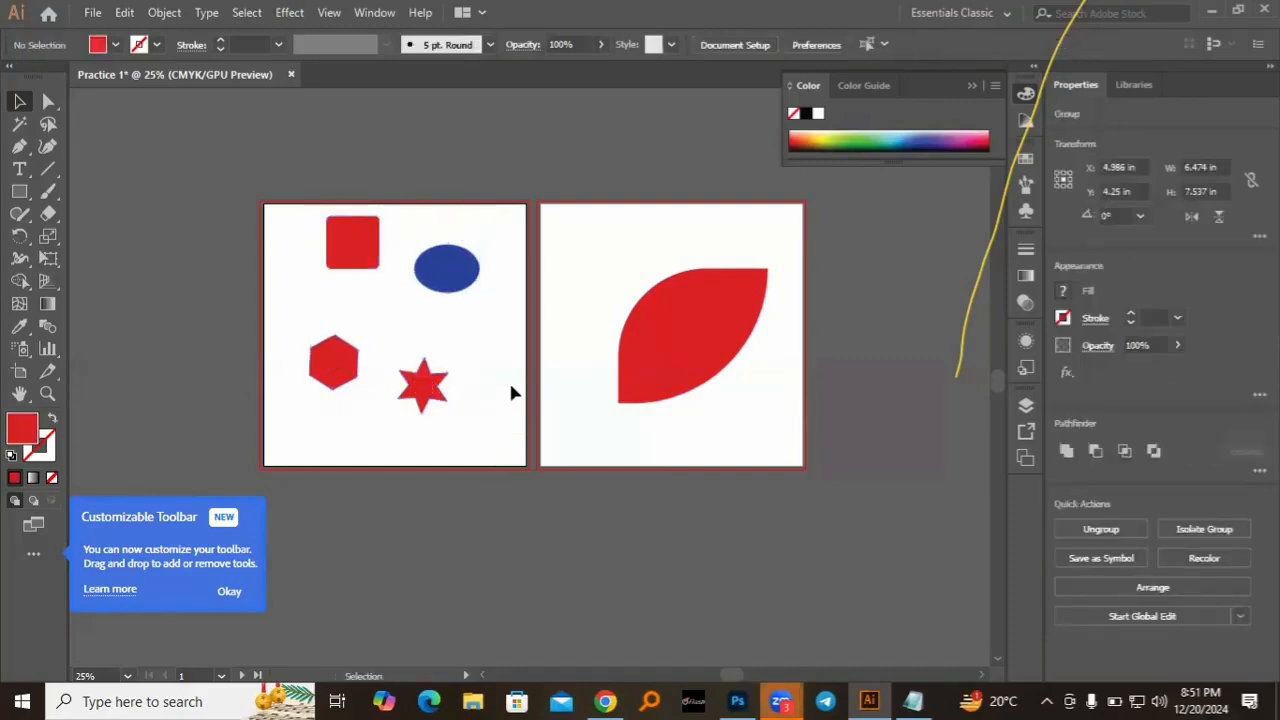
- Ungroup the regrouped shapes and select the hexagon, star and blue ellipse one at a time
left_click(432, 390)
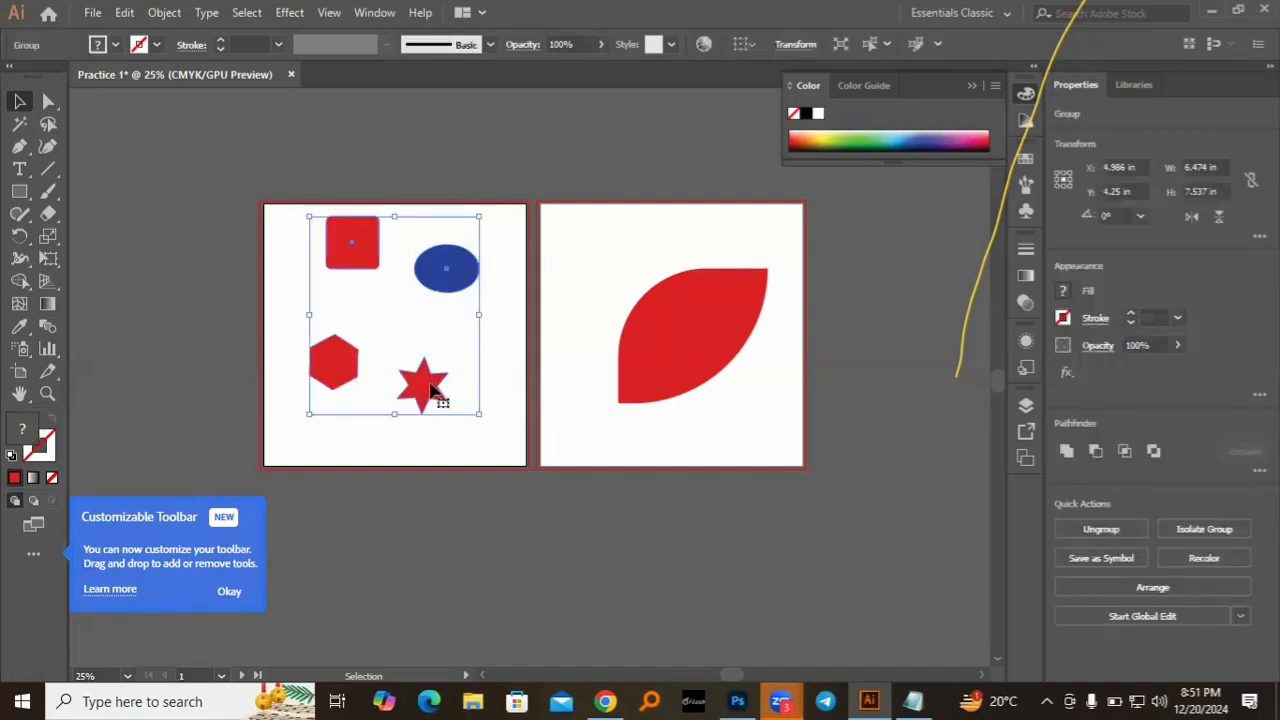
right_click(432, 390)
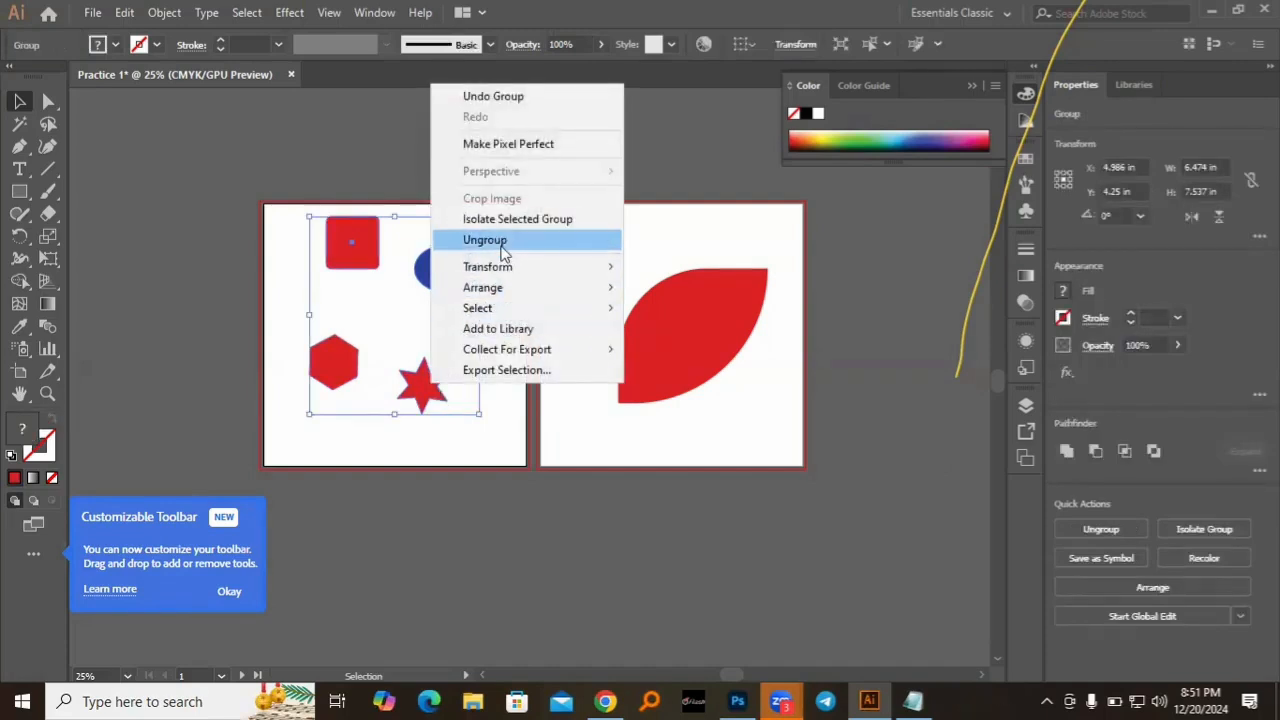
left_click(502, 252)
left_click(505, 261)
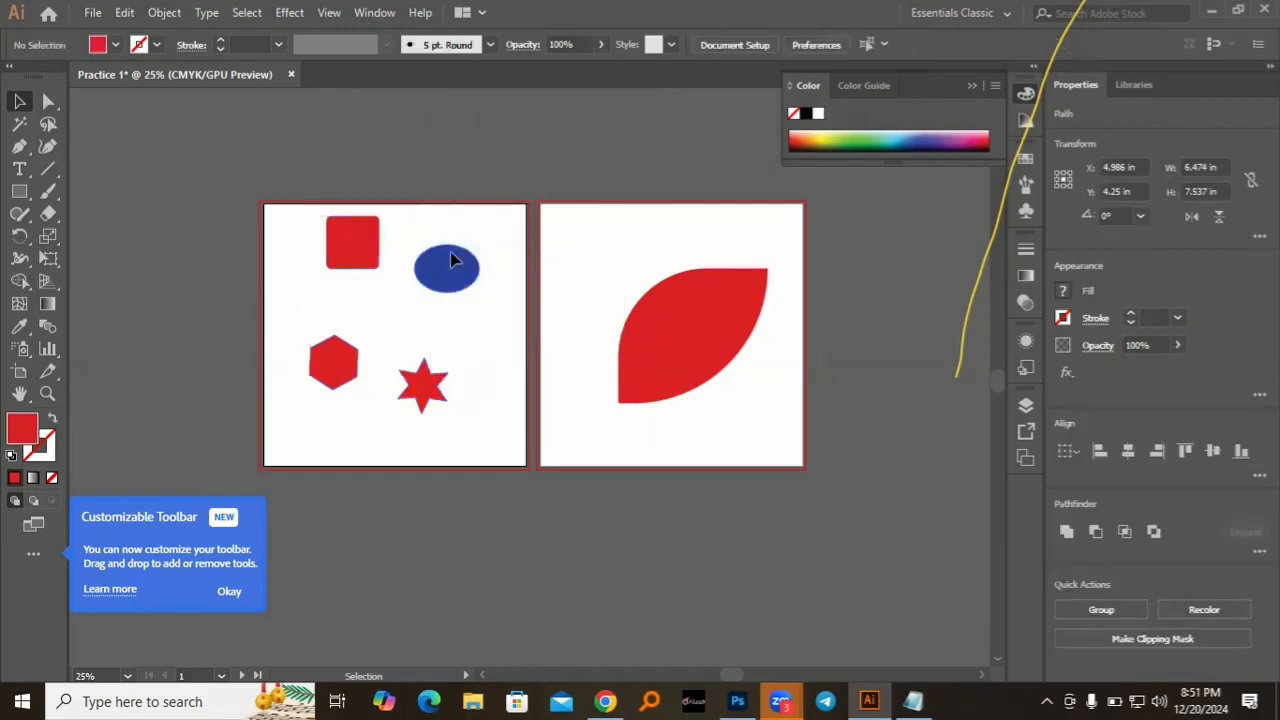
left_click(334, 362)
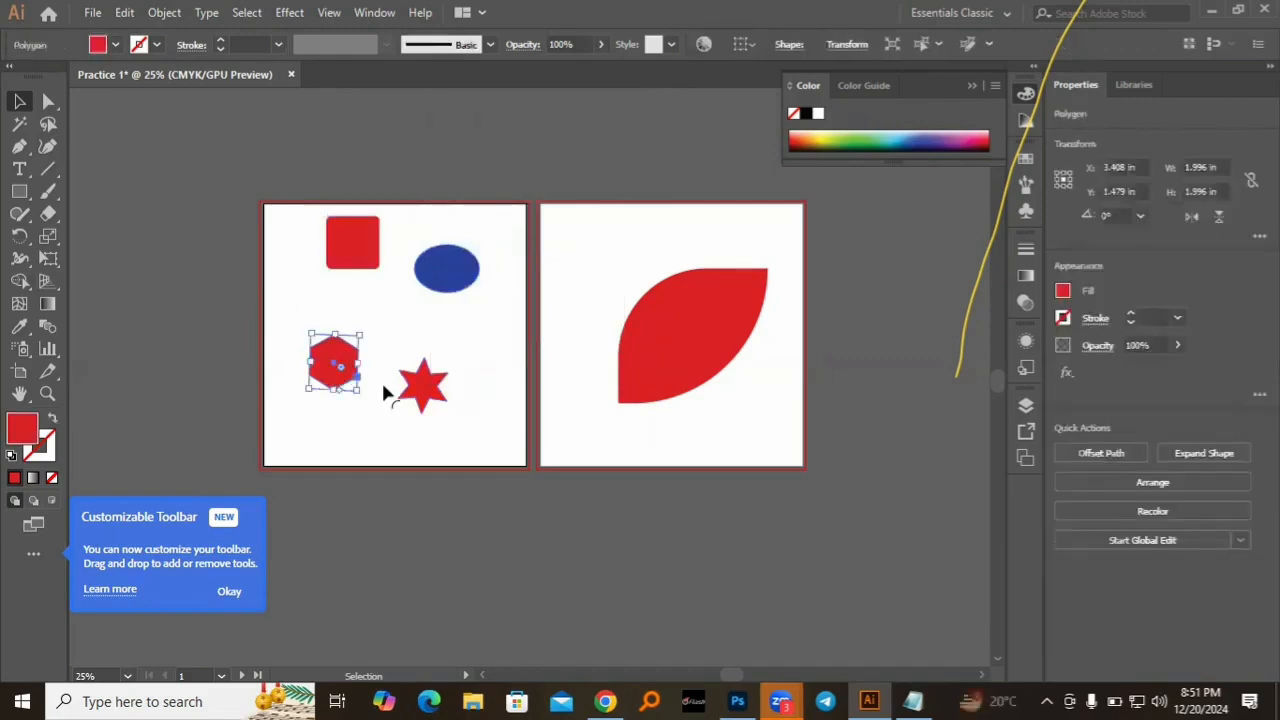
left_click(438, 389)
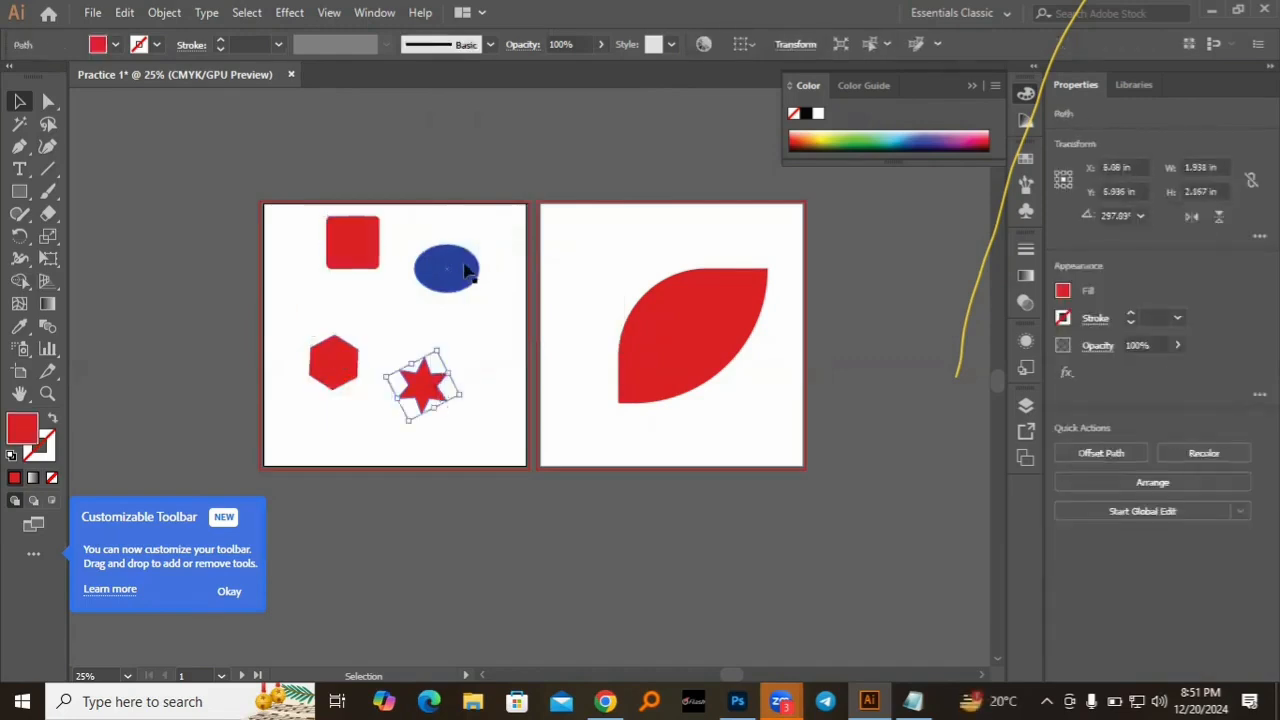
left_click(467, 272)
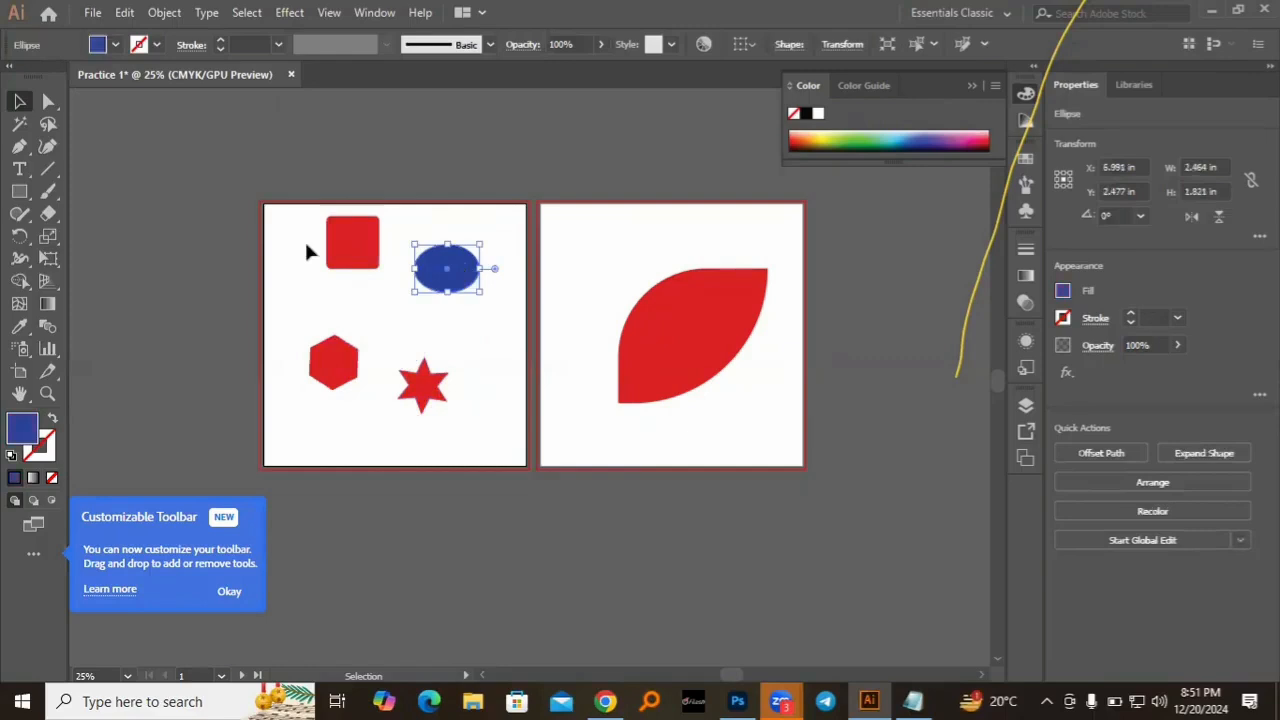
left_click(322, 270)
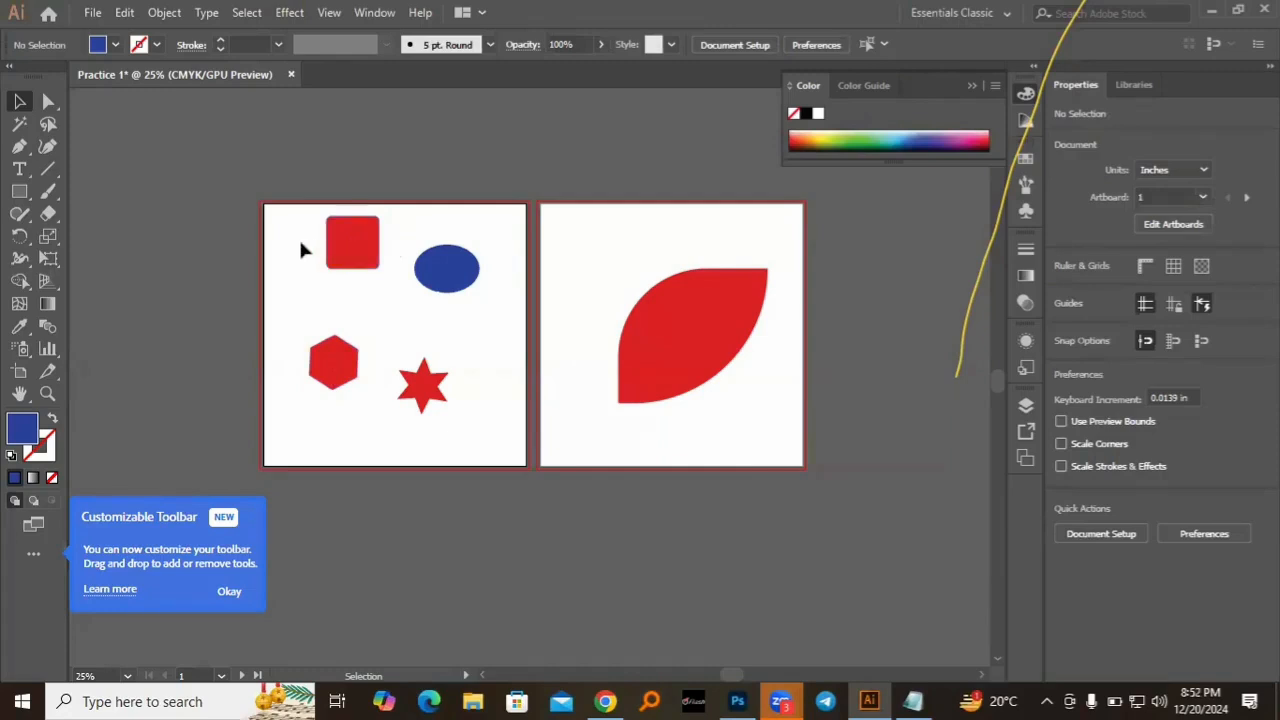
- Lock the rounded square and marquee-select across the first artboard's shapes with the Direct Selection tool to test the lock
left_click(362, 266)
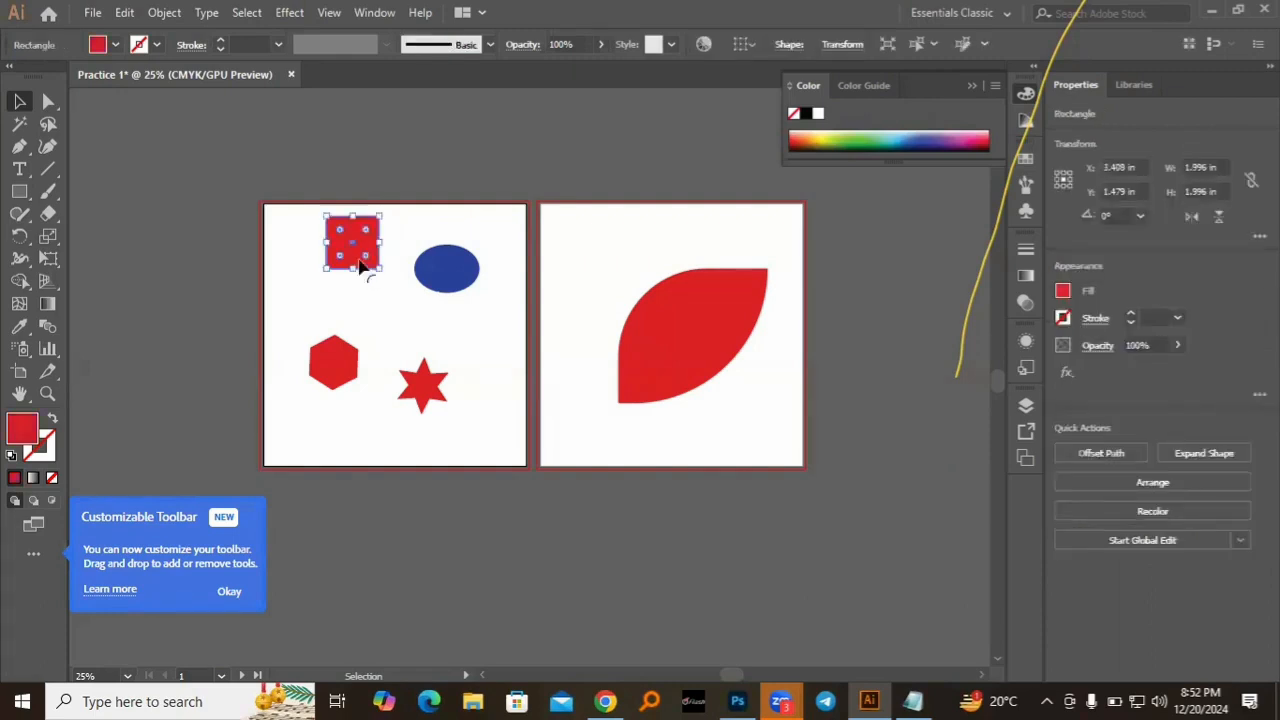
key("ctrl+h")
key("ctrl+shift+a")
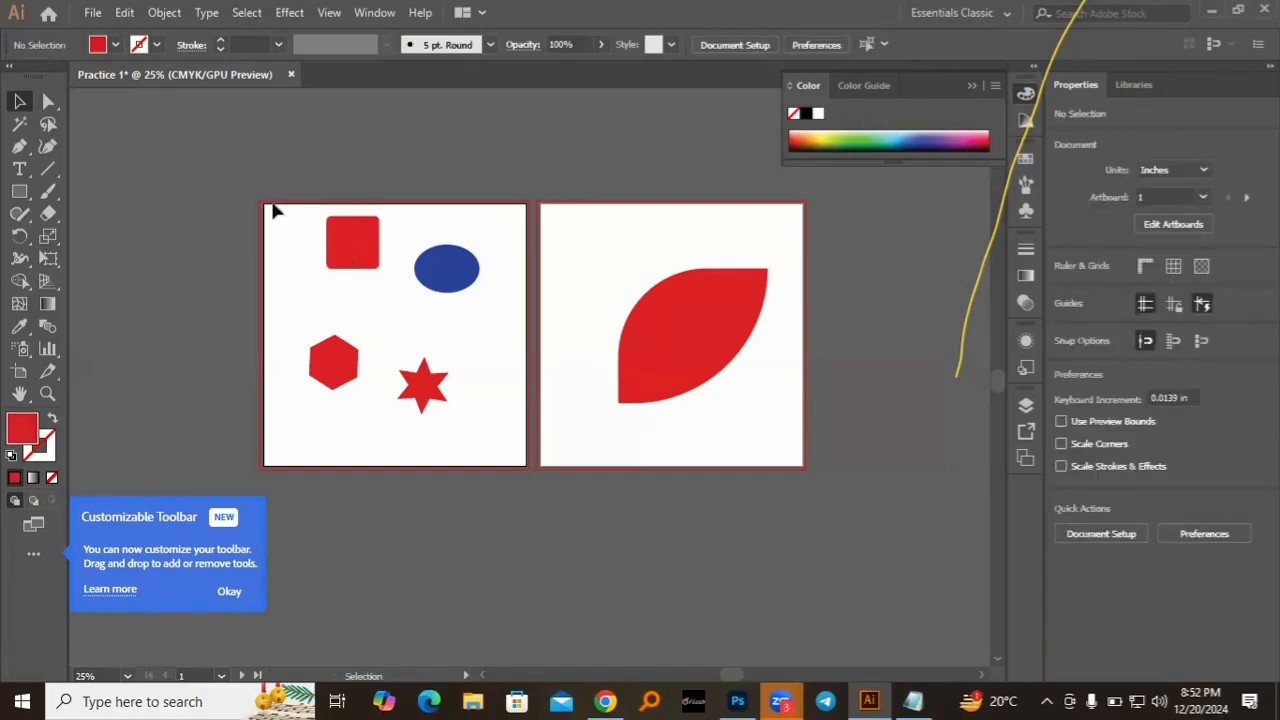
left_click(48, 101)
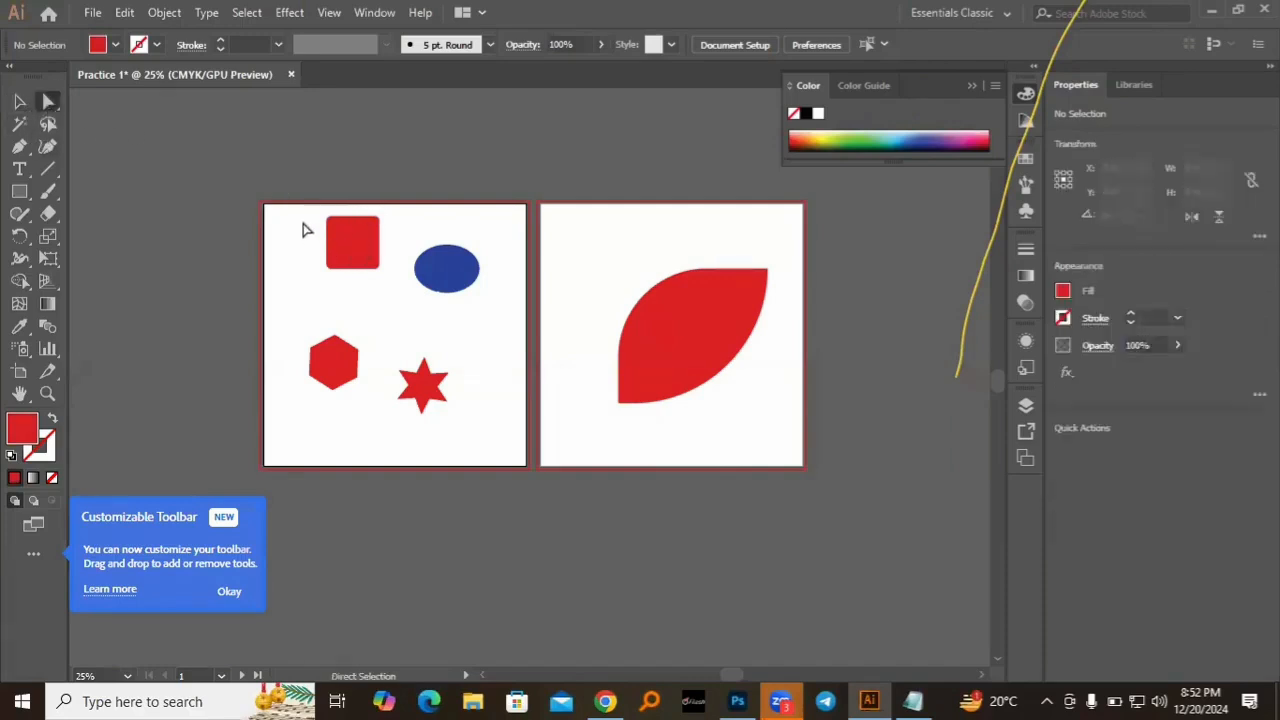
left_click_drag(303, 222, 479, 438)
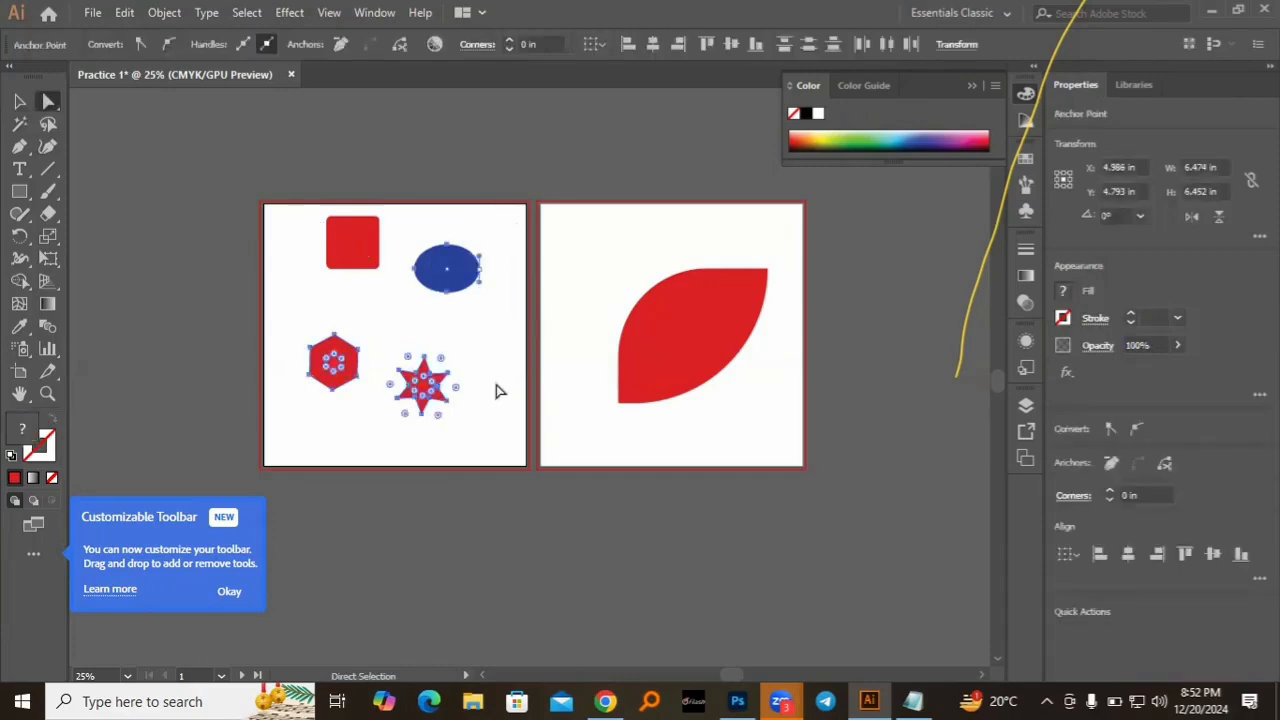
left_click(292, 256)
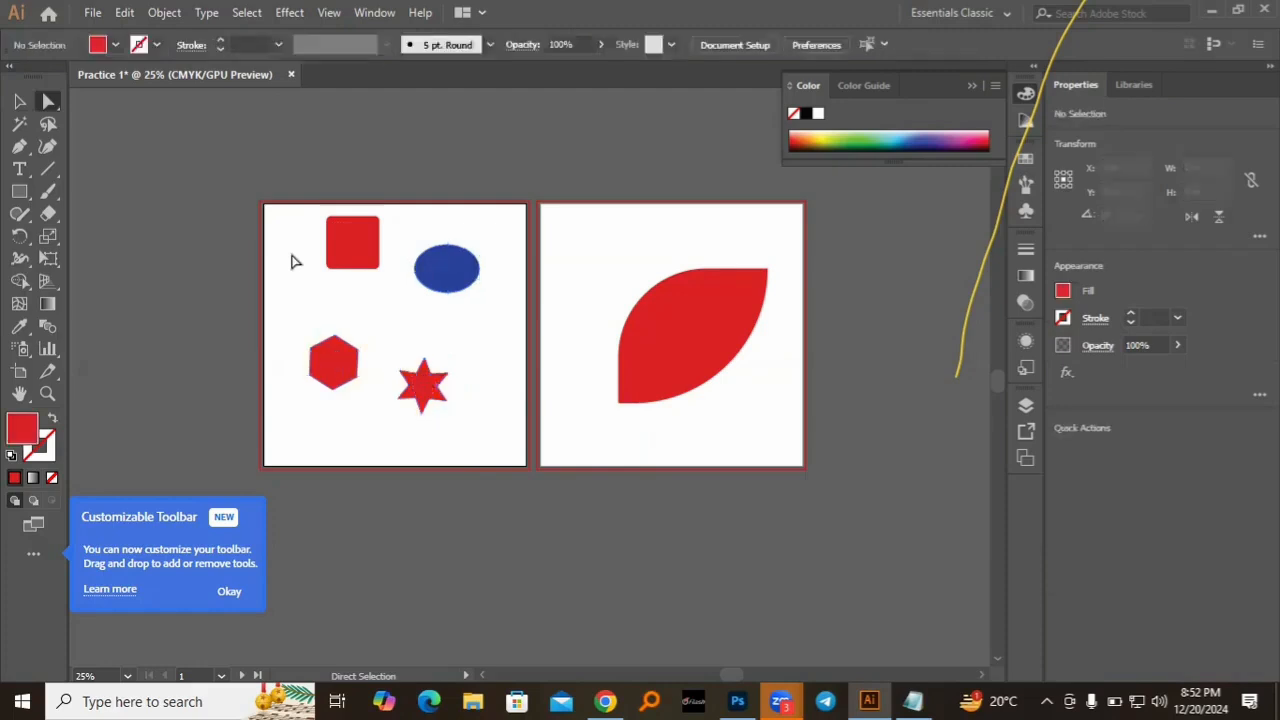
- Unlock the rounded square and select it to check that it can be picked
key("v")
left_click(358, 260)
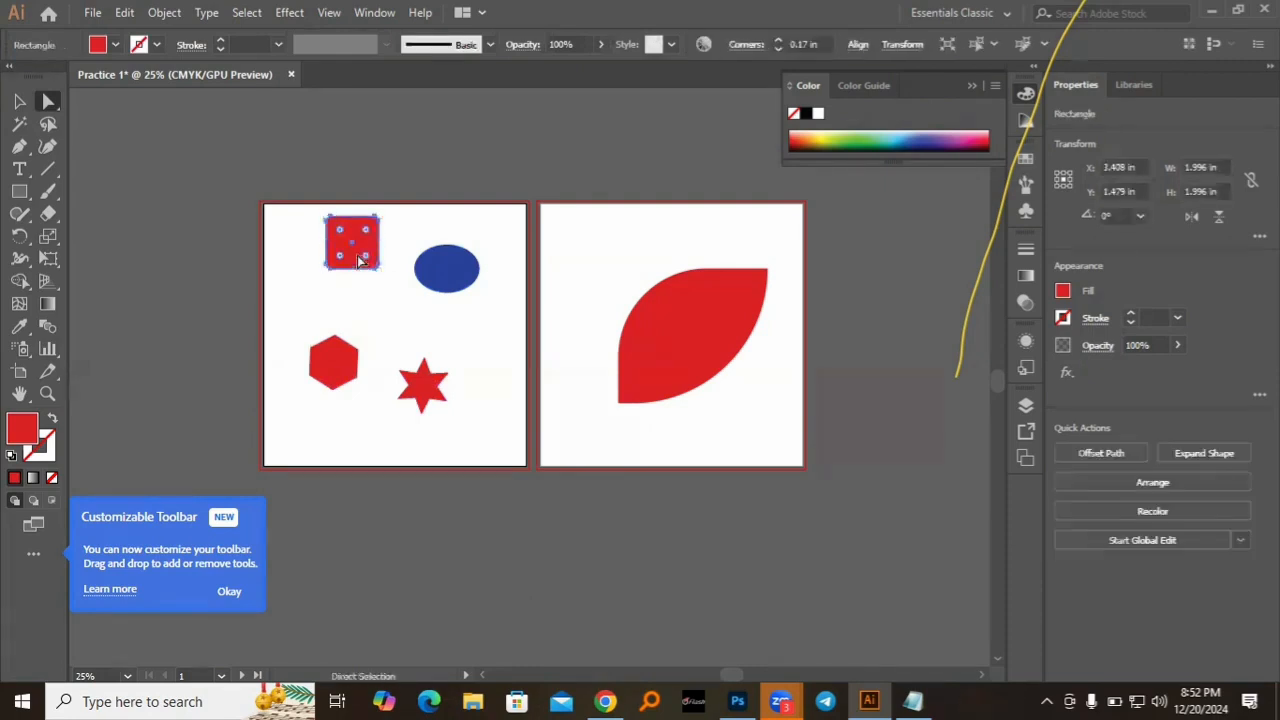
left_click(302, 265)
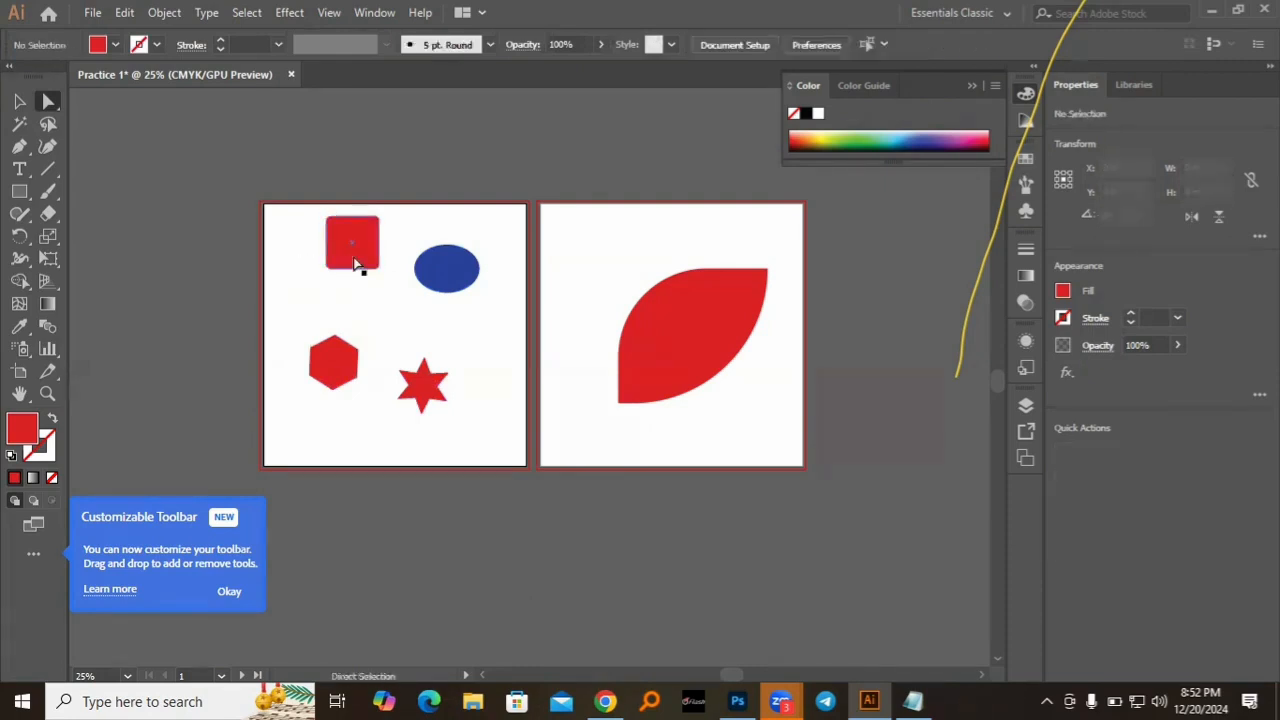
- Lock the rounded square again and release it with Unlock All
left_click(355, 262)
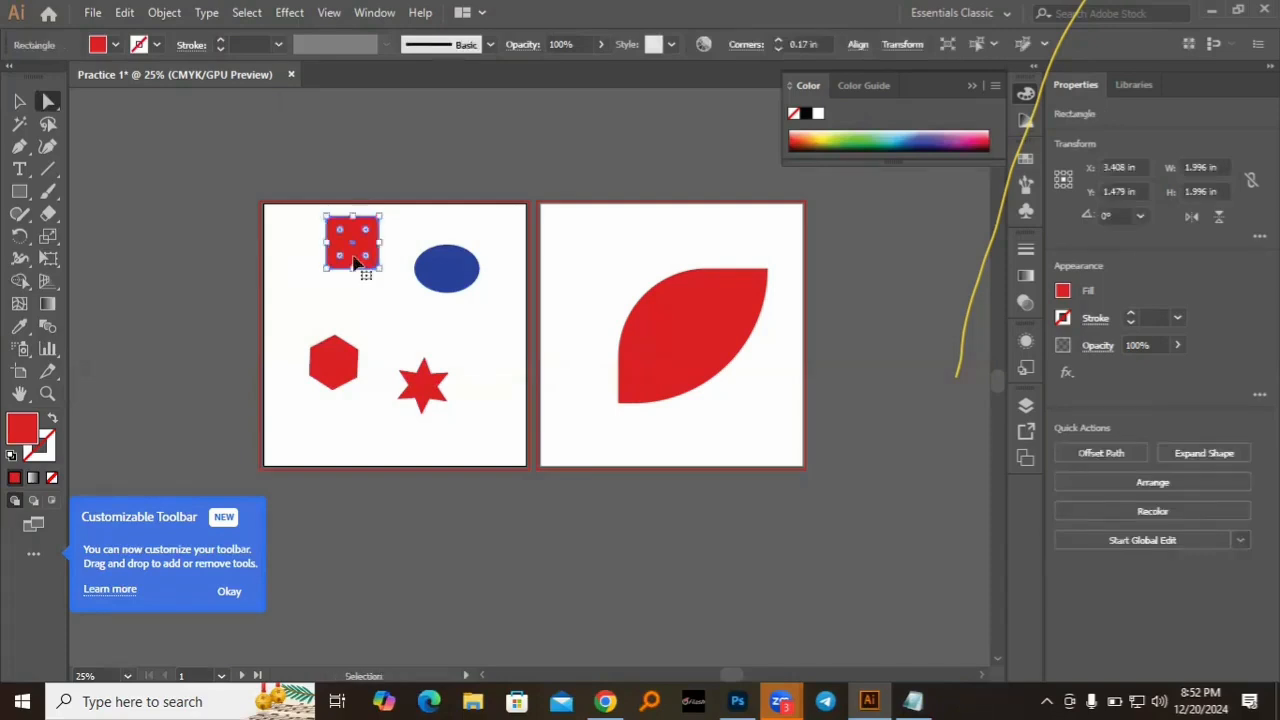
key("ctrl+shift+a")
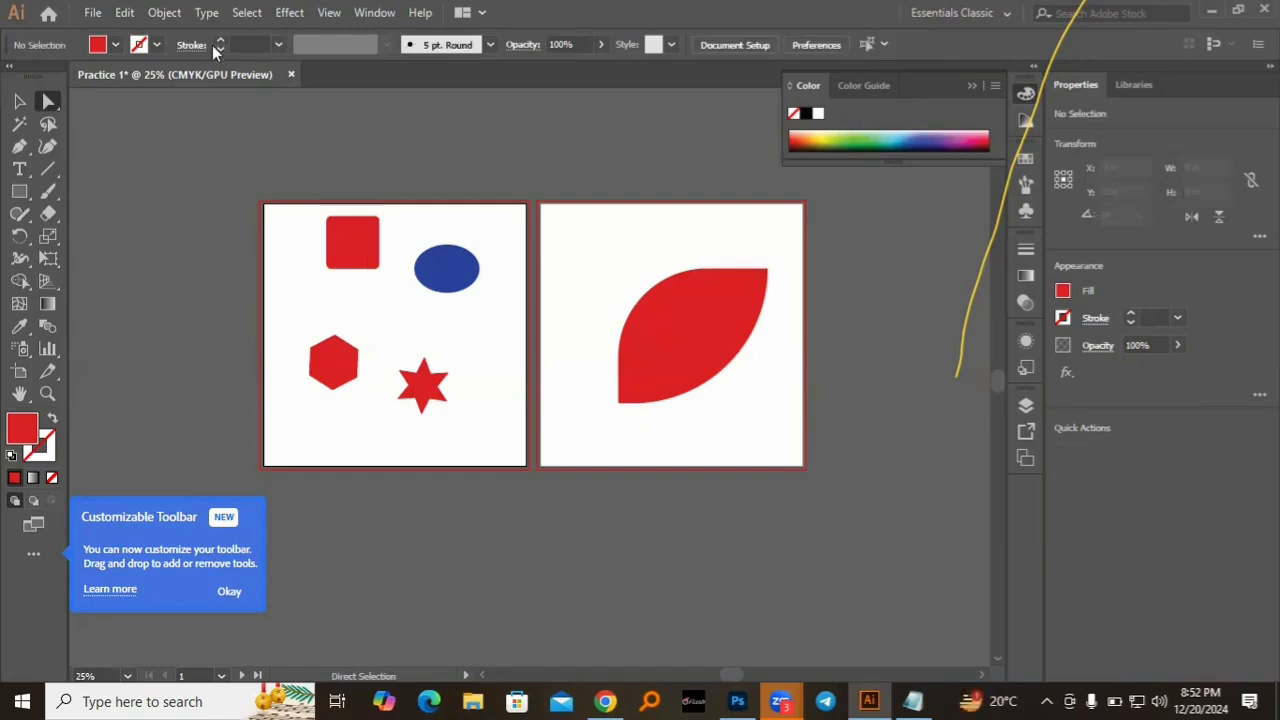
left_click(165, 12)
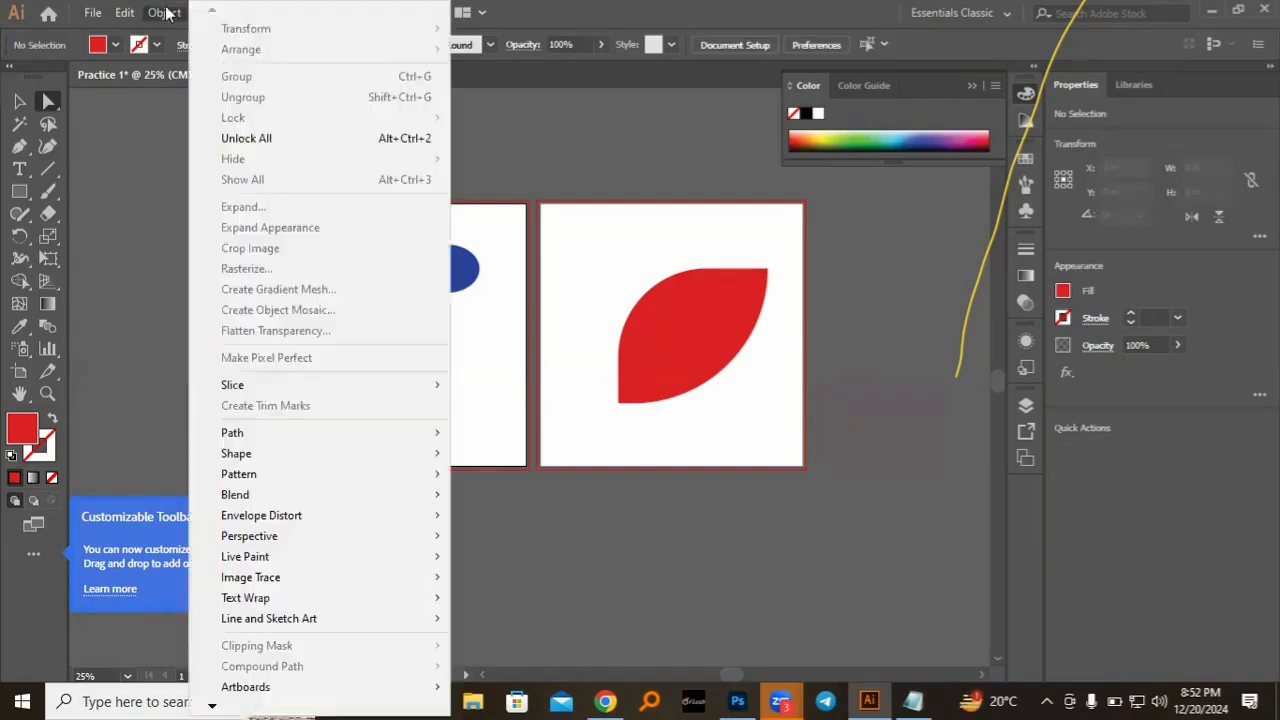
left_click(284, 148)
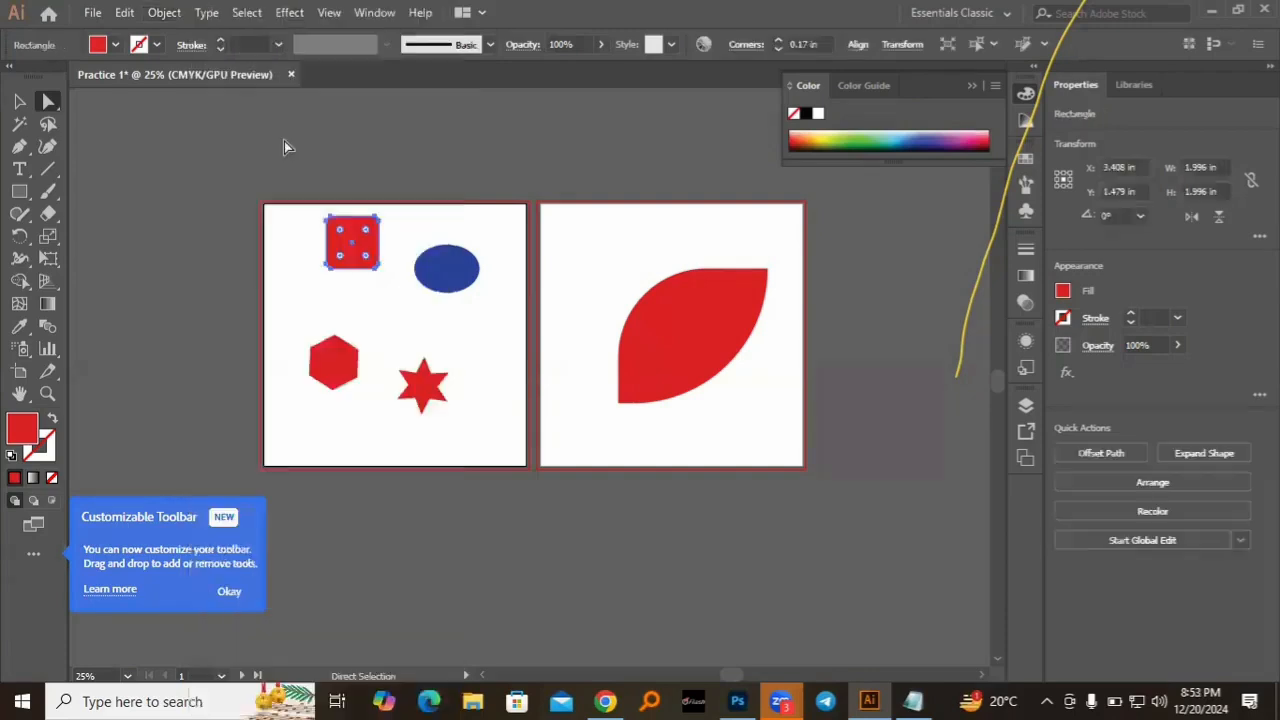
- Select the rounded square alone and lock it with the Lock Selection command
left_click(305, 258)
left_click(342, 254)
left_click(165, 14)
mouse_move(281, 116)
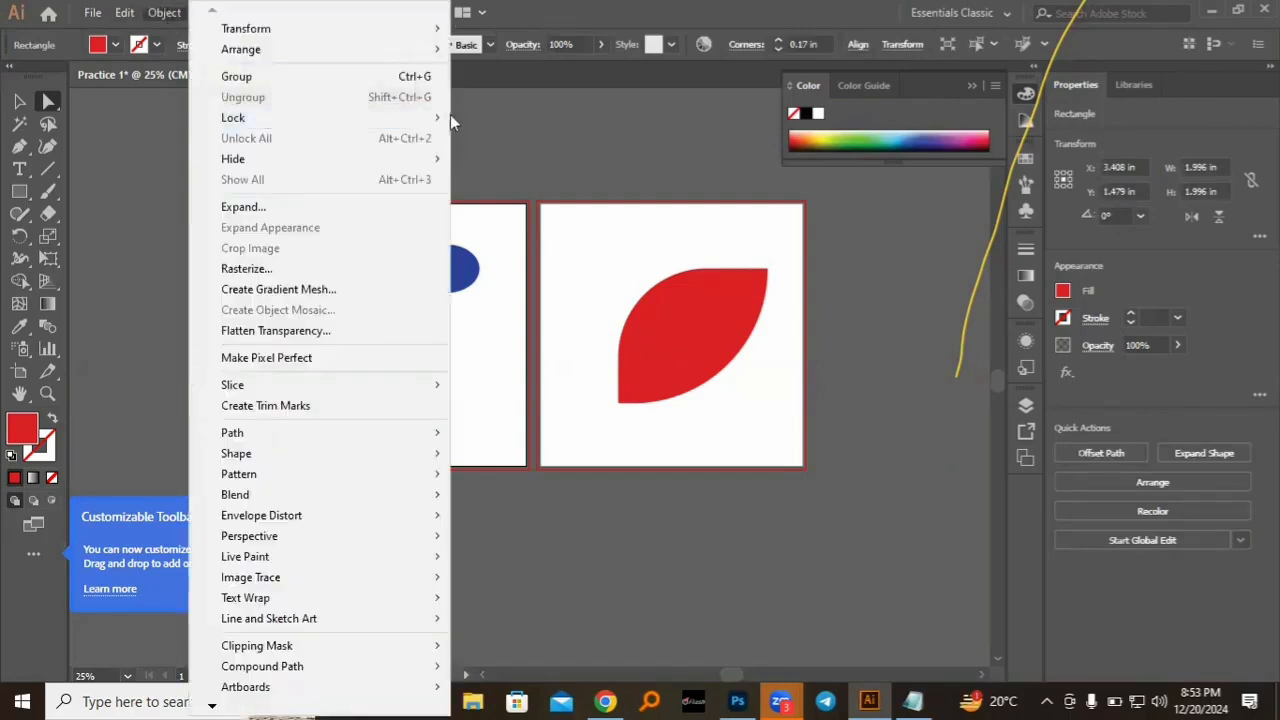
mouse_move(437, 117)
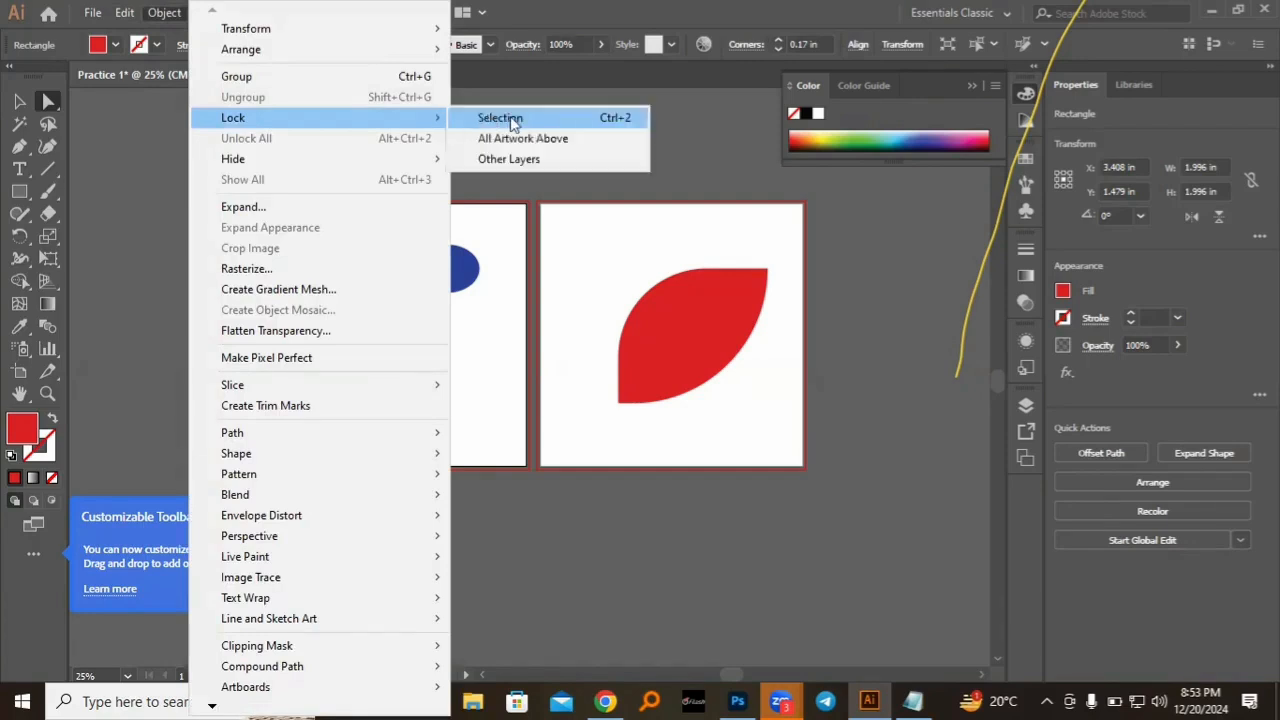
left_click(505, 118)
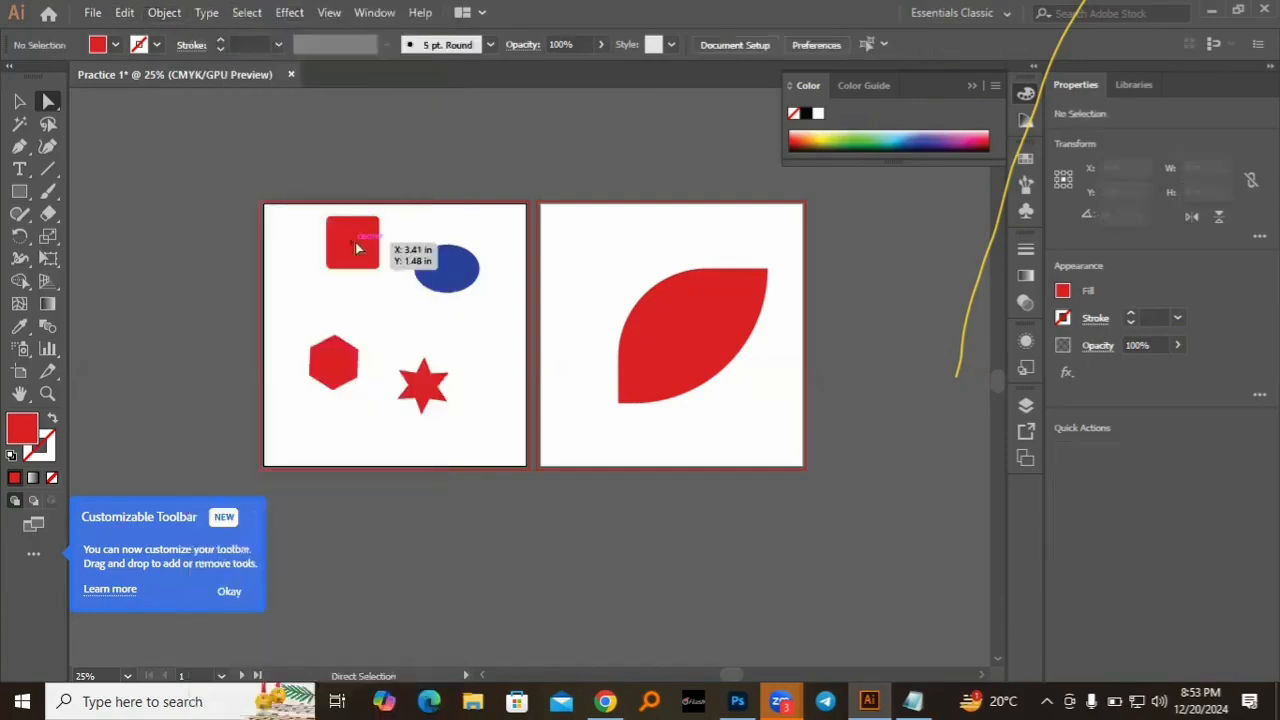
- Hide the red hexagon on the first artboard
left_click(336, 366)
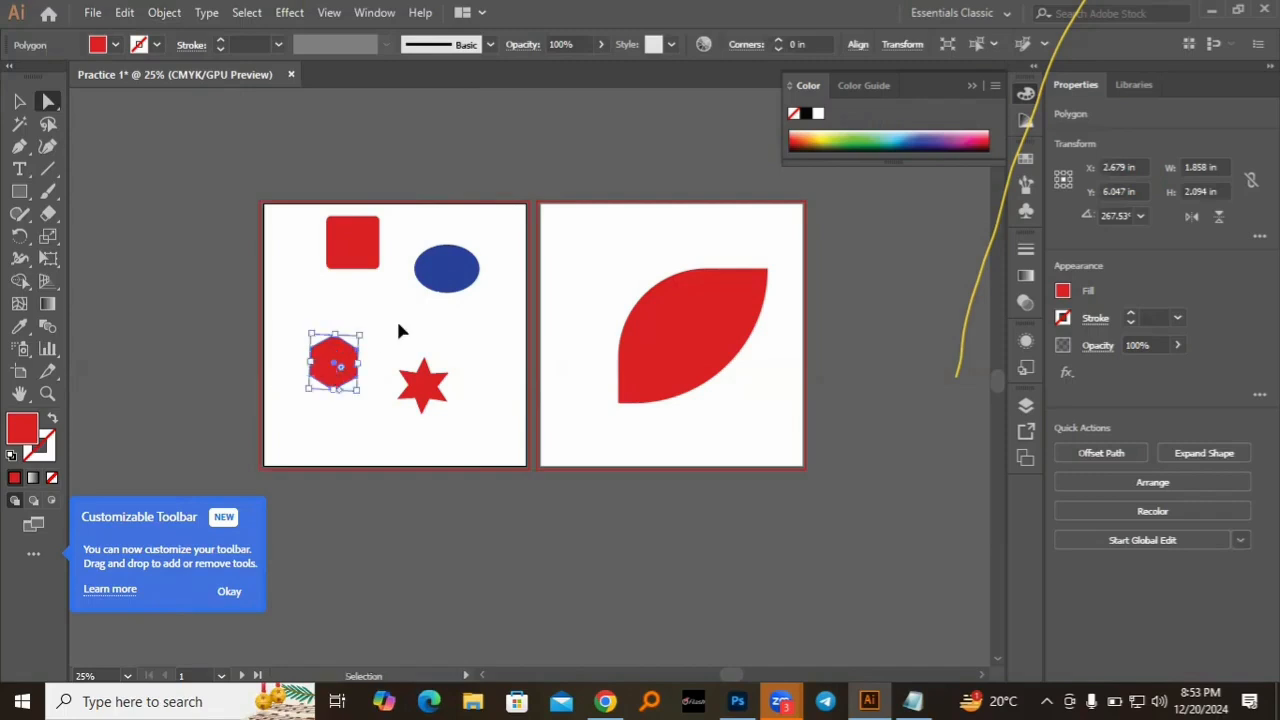
key("Delete")
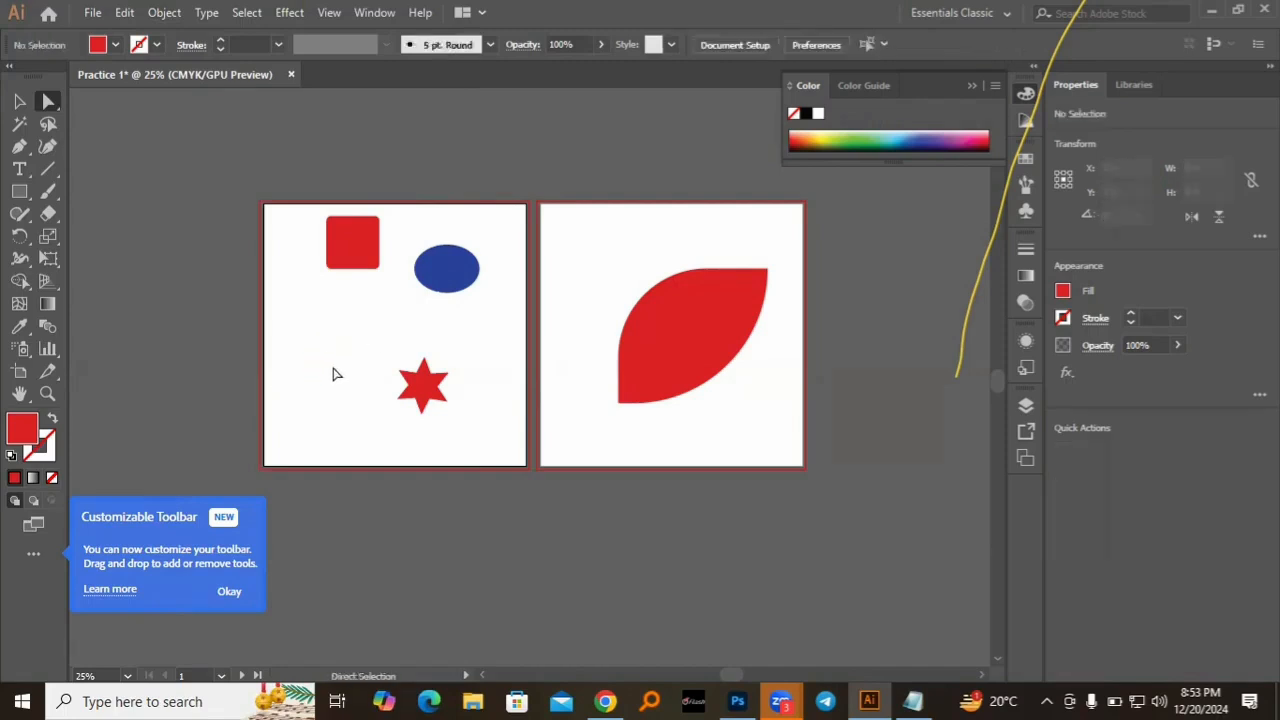